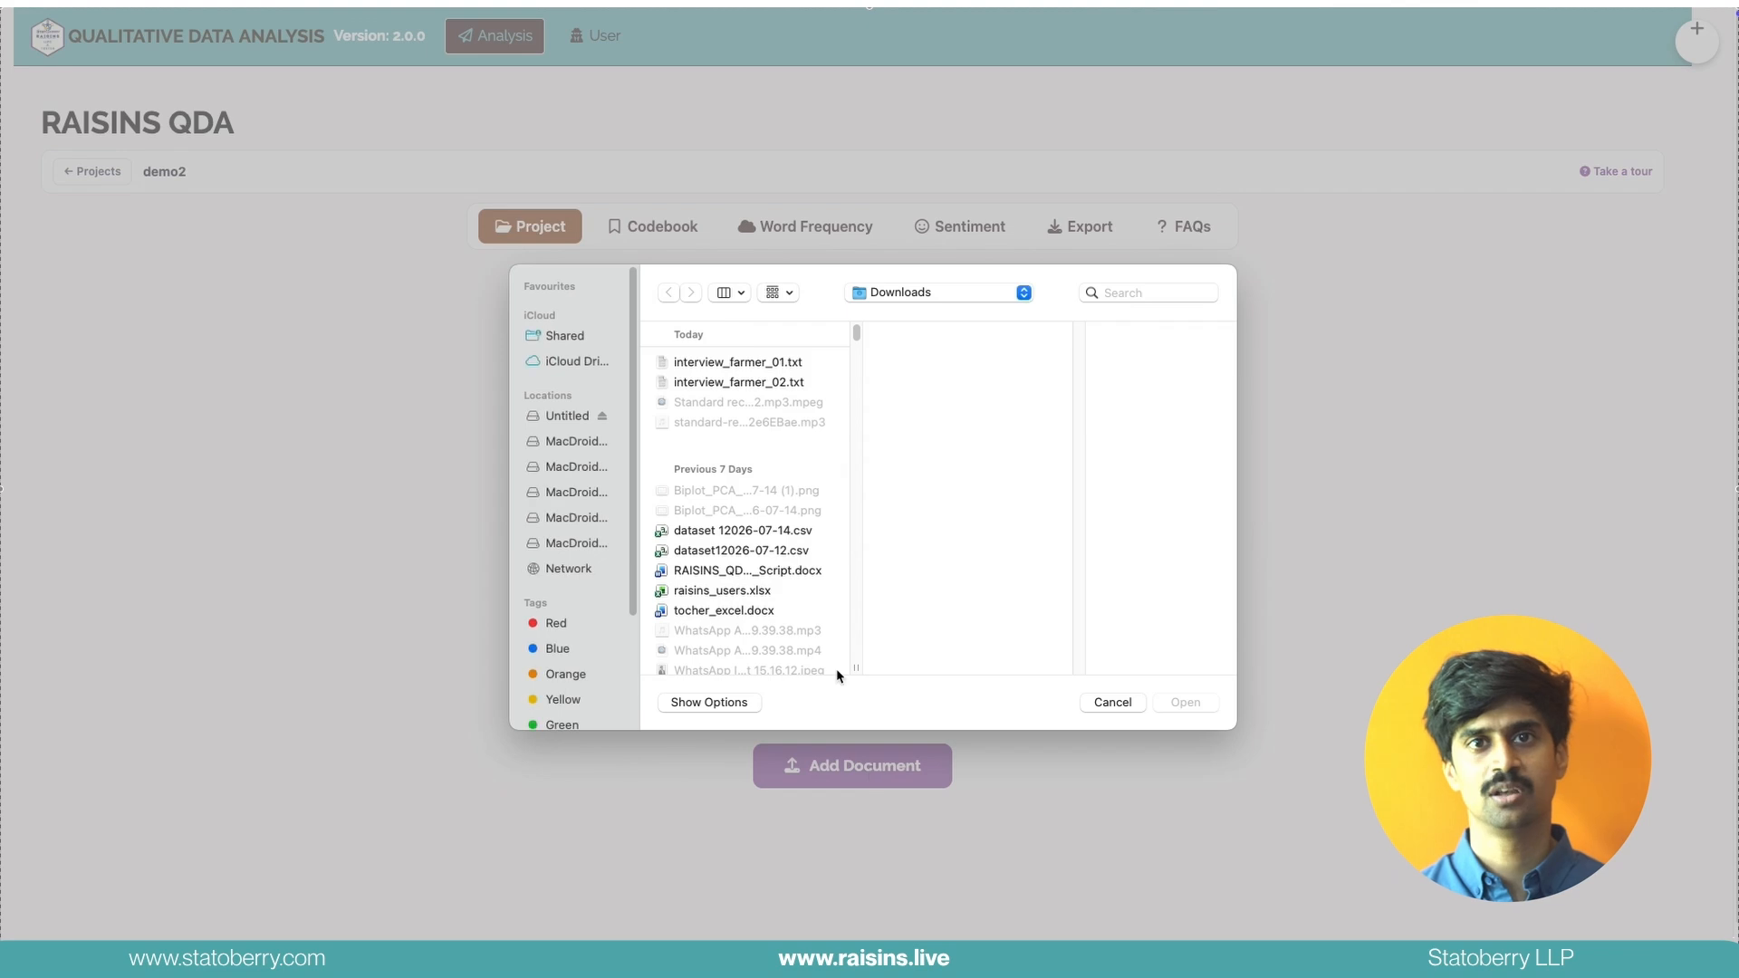
# Add the documents interview_farmer_01.txt and interview_farmer_02.txt to the project
pyautogui.doubleClick(748, 363)
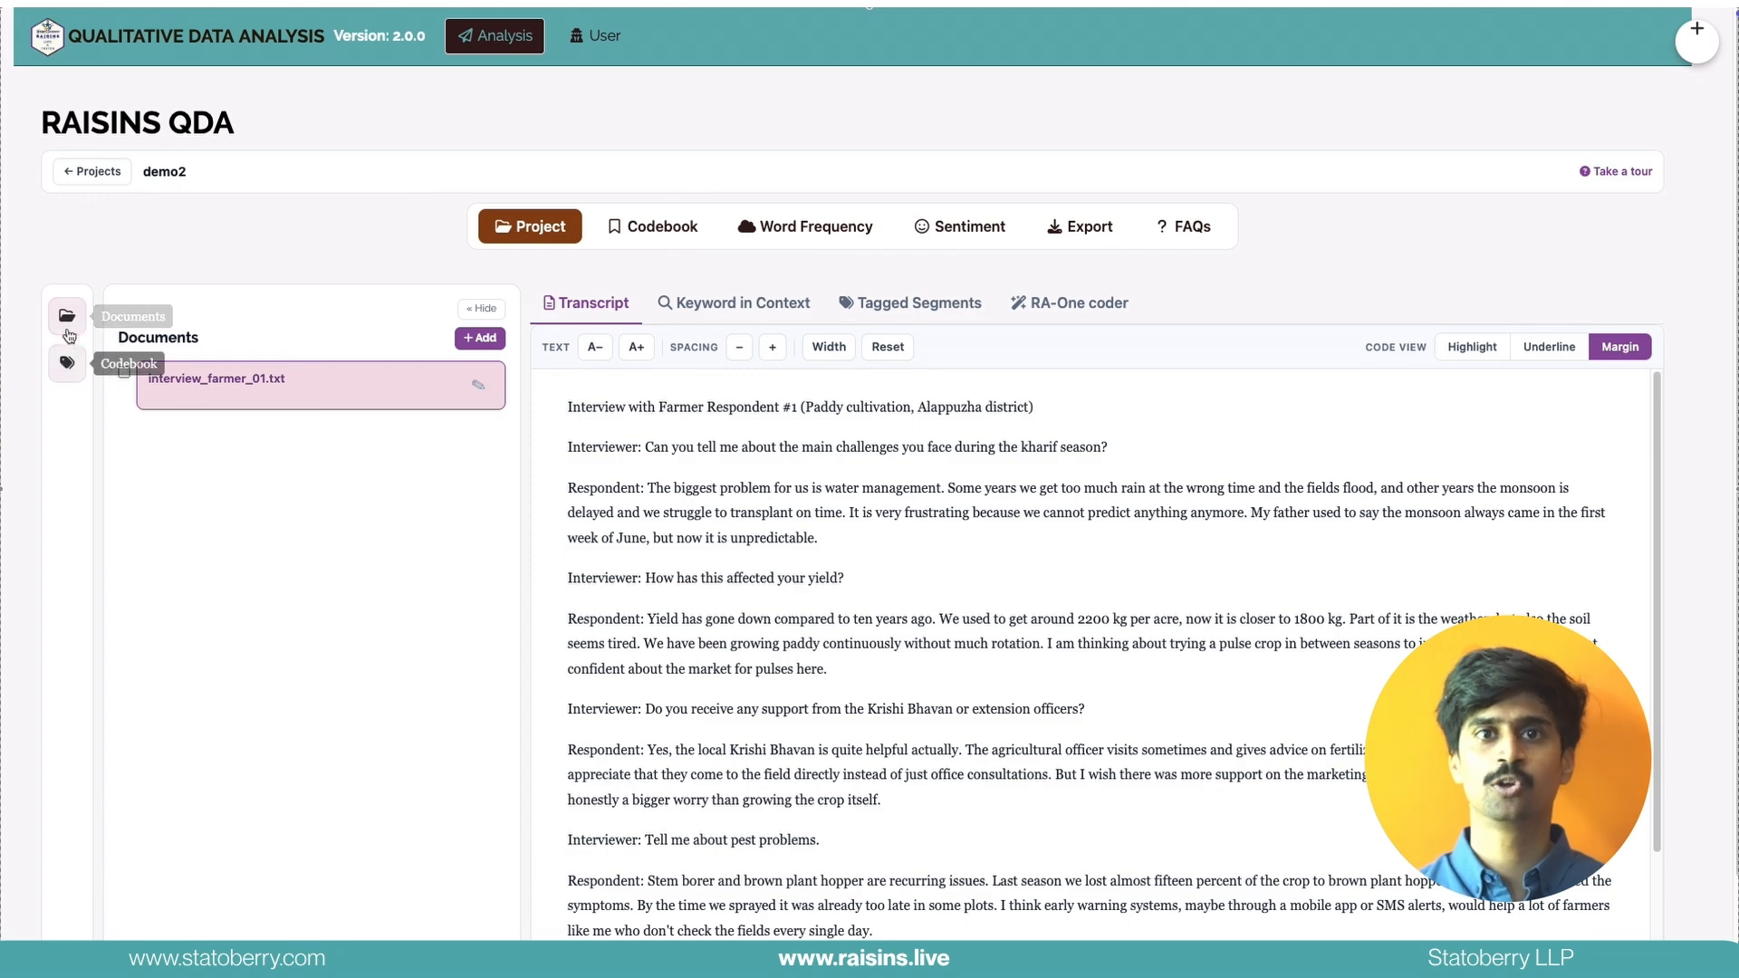
pyautogui.click(479, 338)
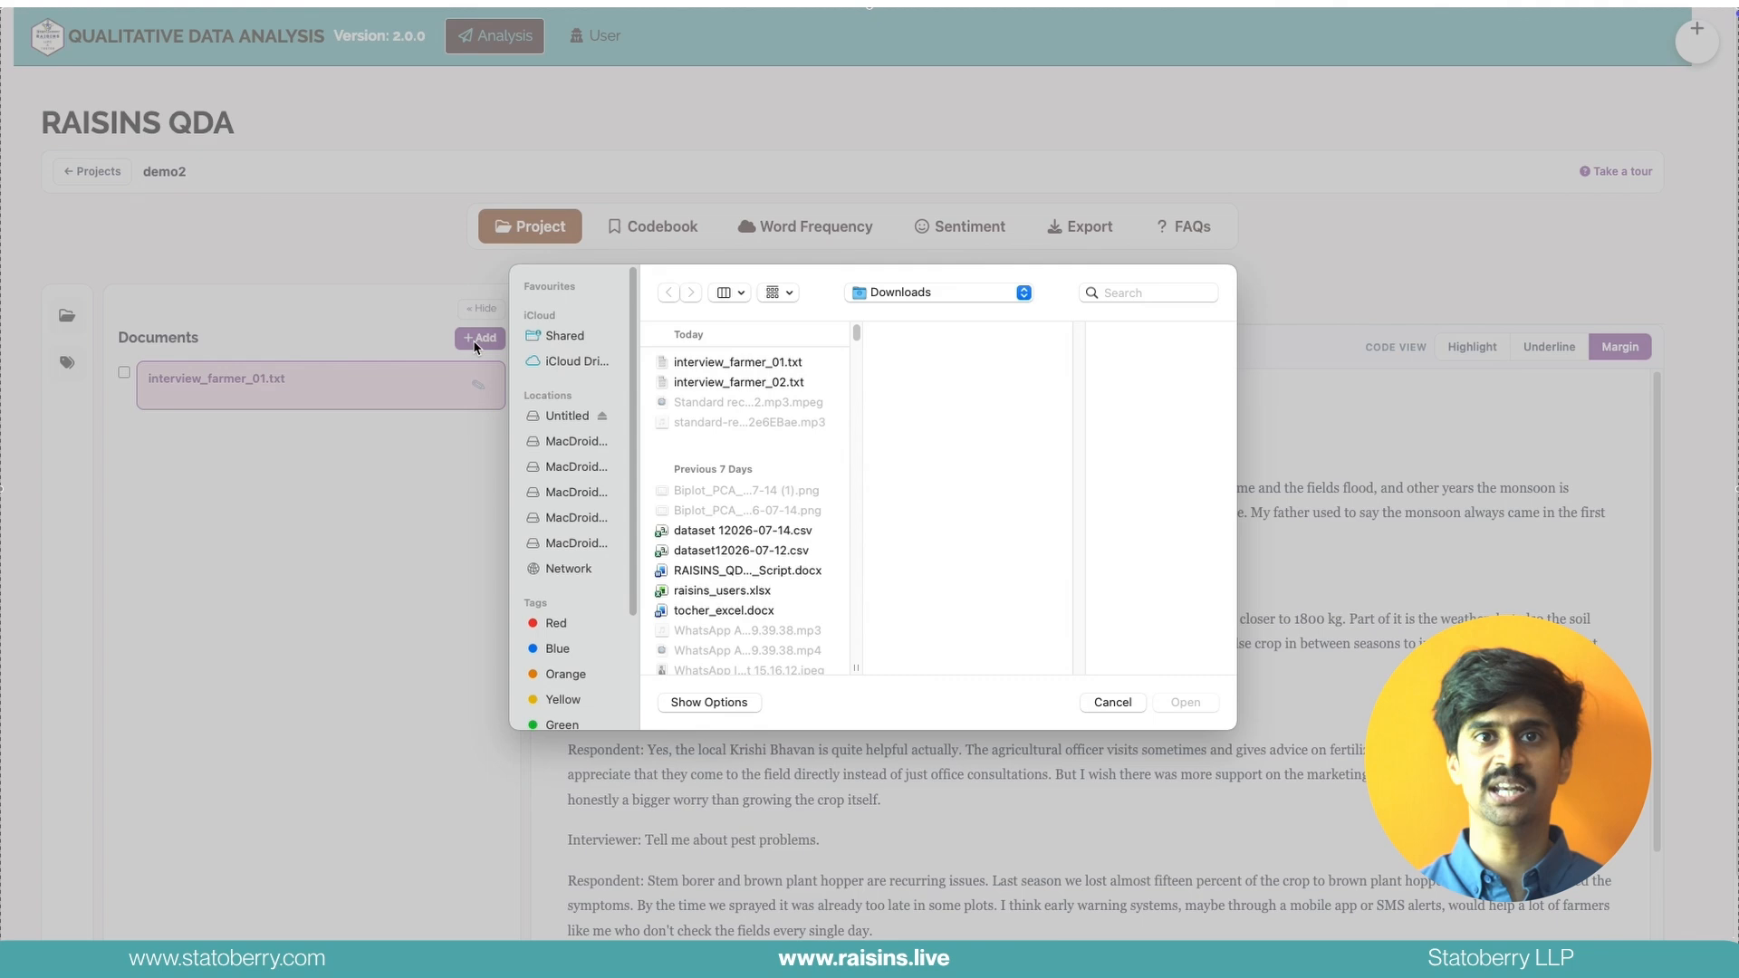
pyautogui.doubleClick(713, 383)
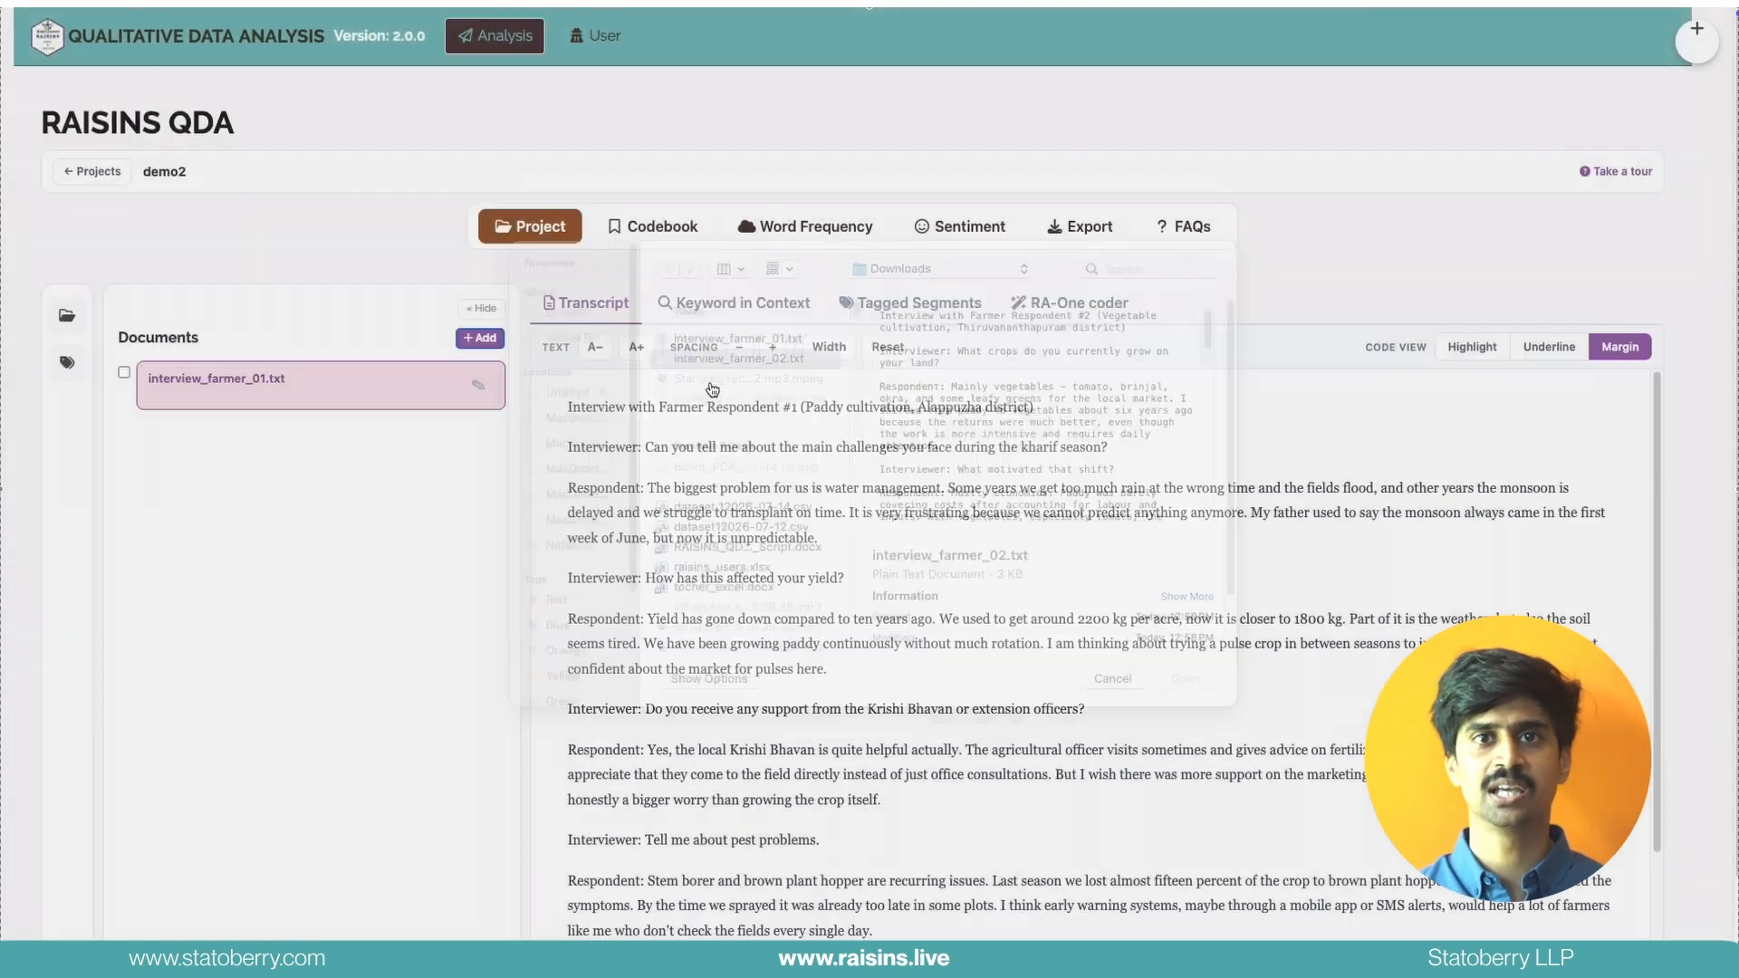
pyautogui.click(124, 375)
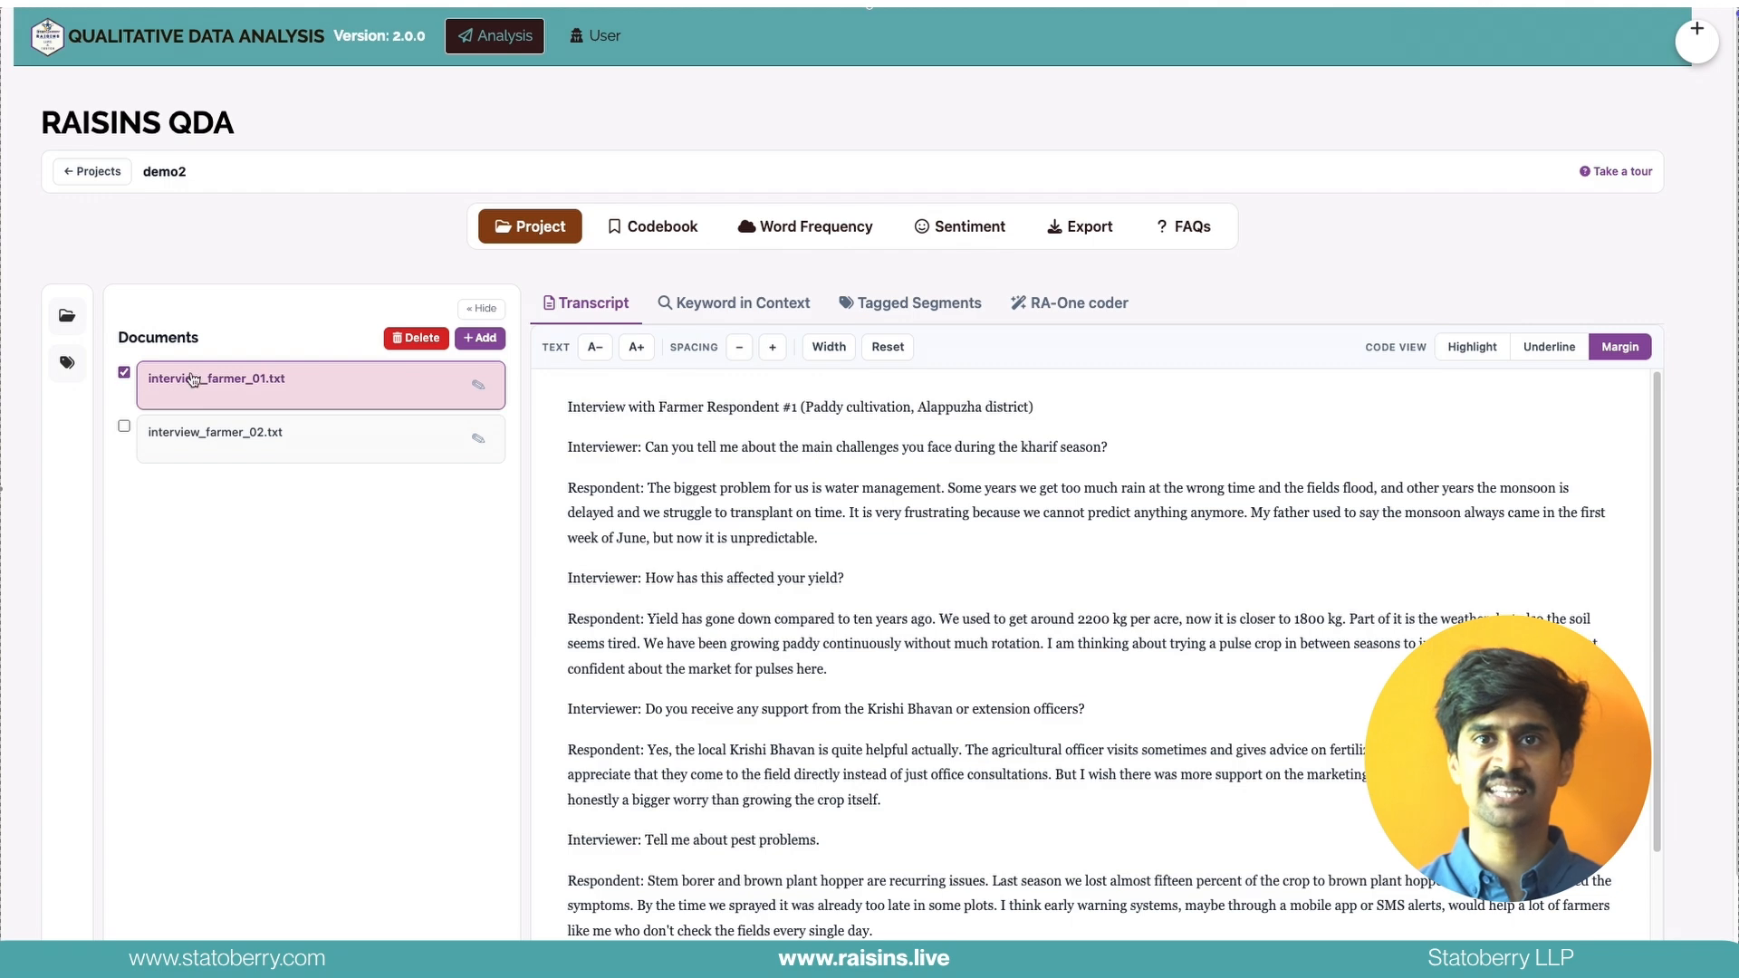
pyautogui.click(124, 372)
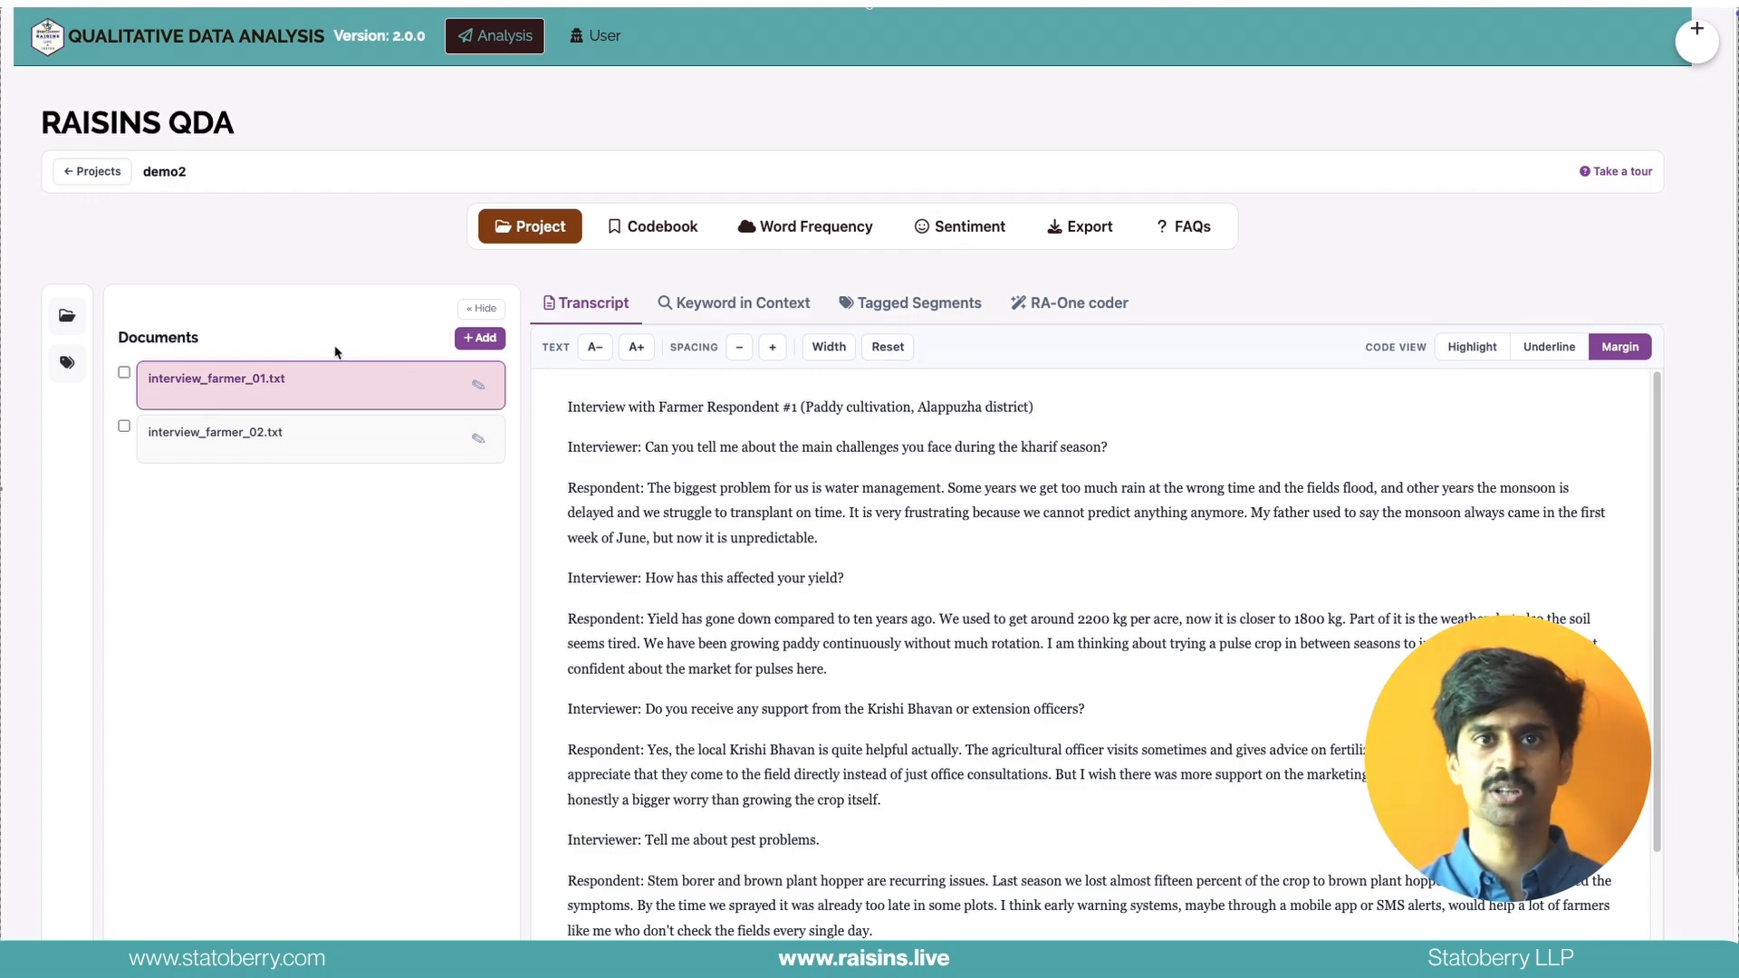
# Create a code named "water management" with the description "challenges" and a light purple colour
pyautogui.click(67, 363)
pyautogui.click(201, 372)
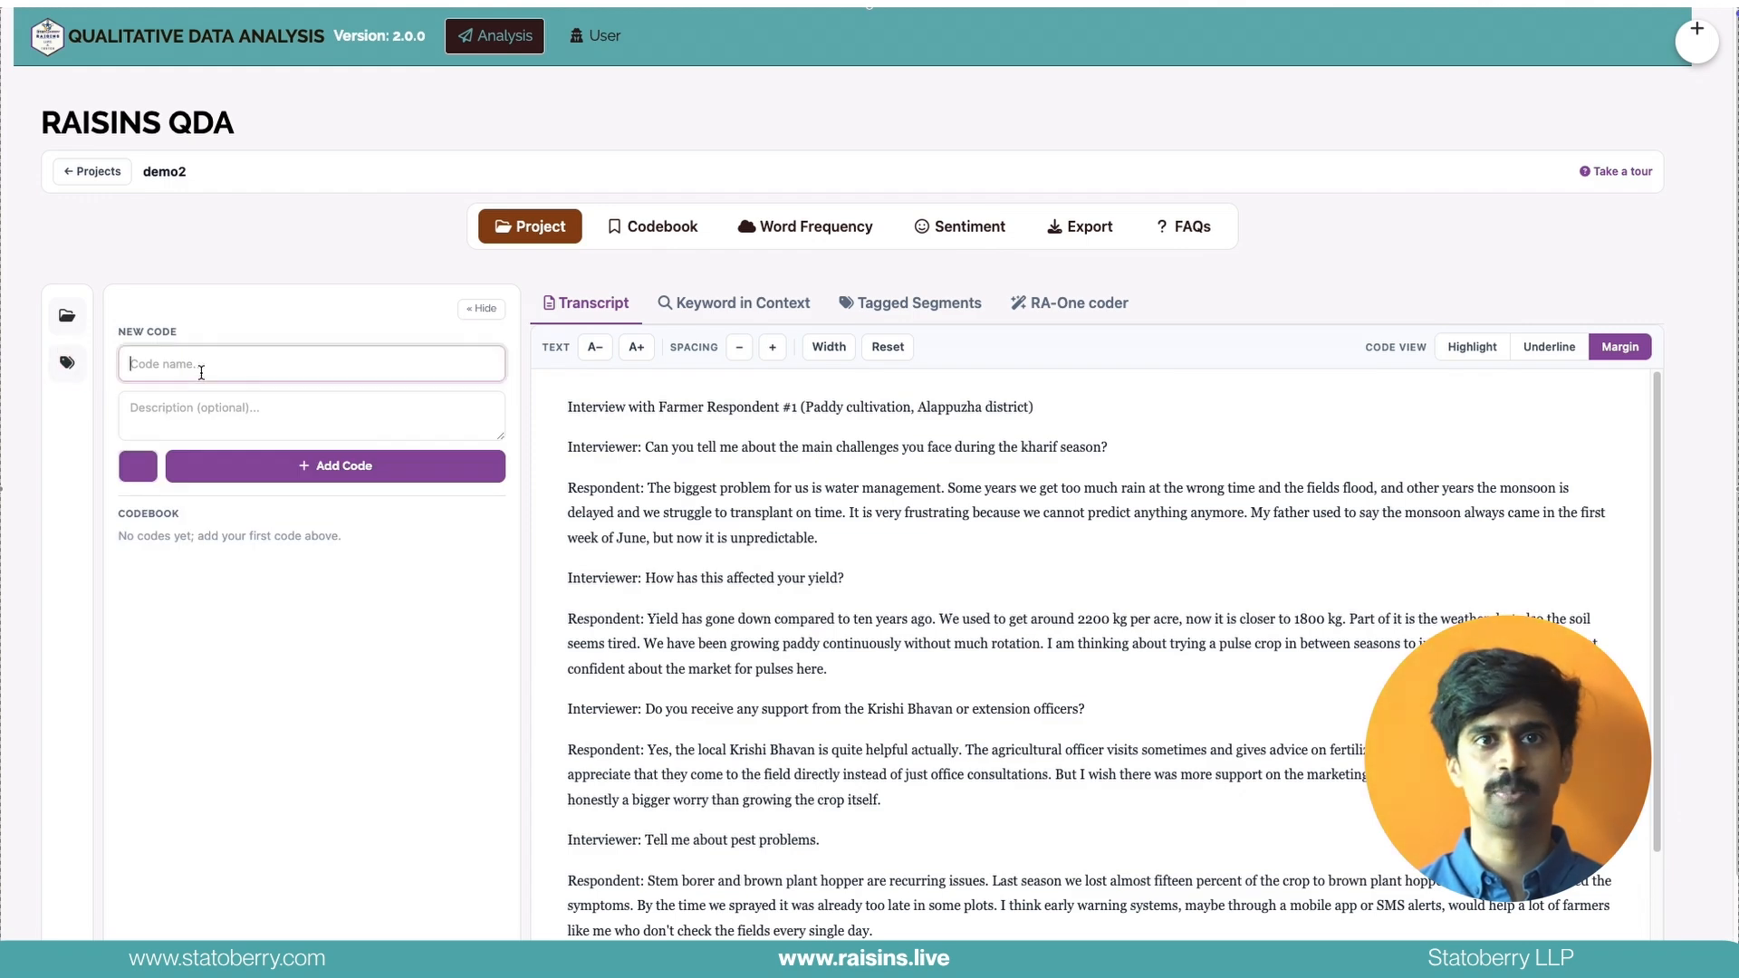
pyautogui.write('water')
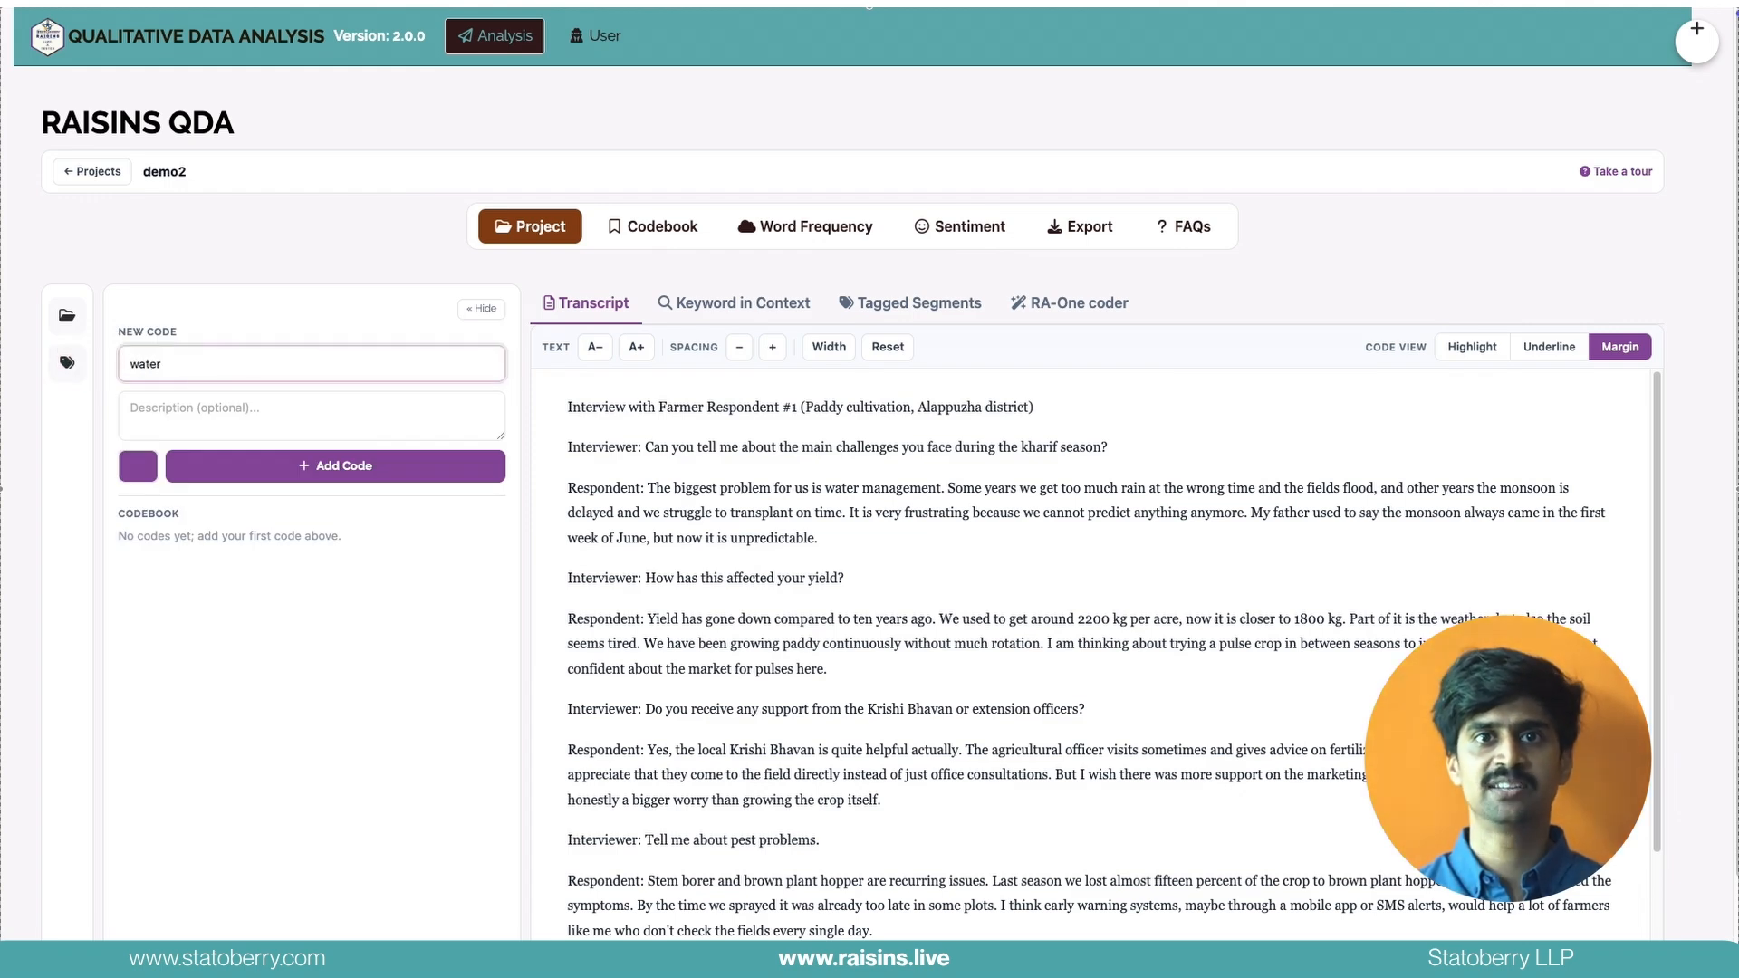
pyautogui.write(' management')
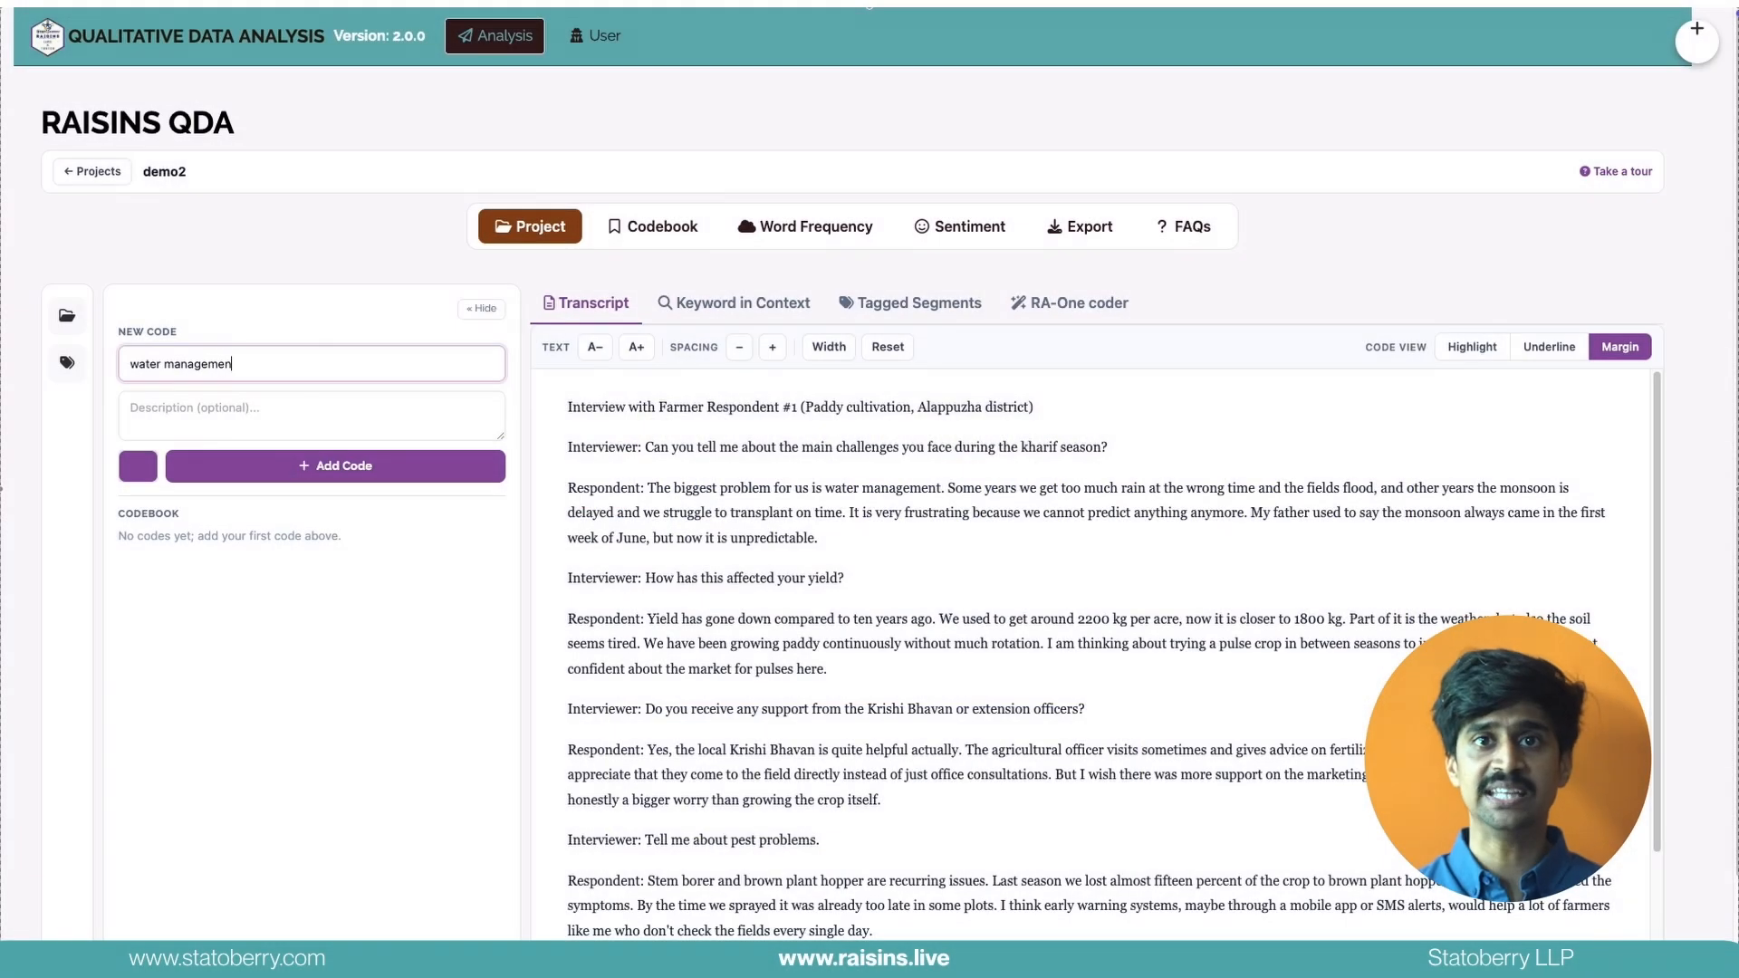
pyautogui.click(210, 407)
pyautogui.write('challenges')
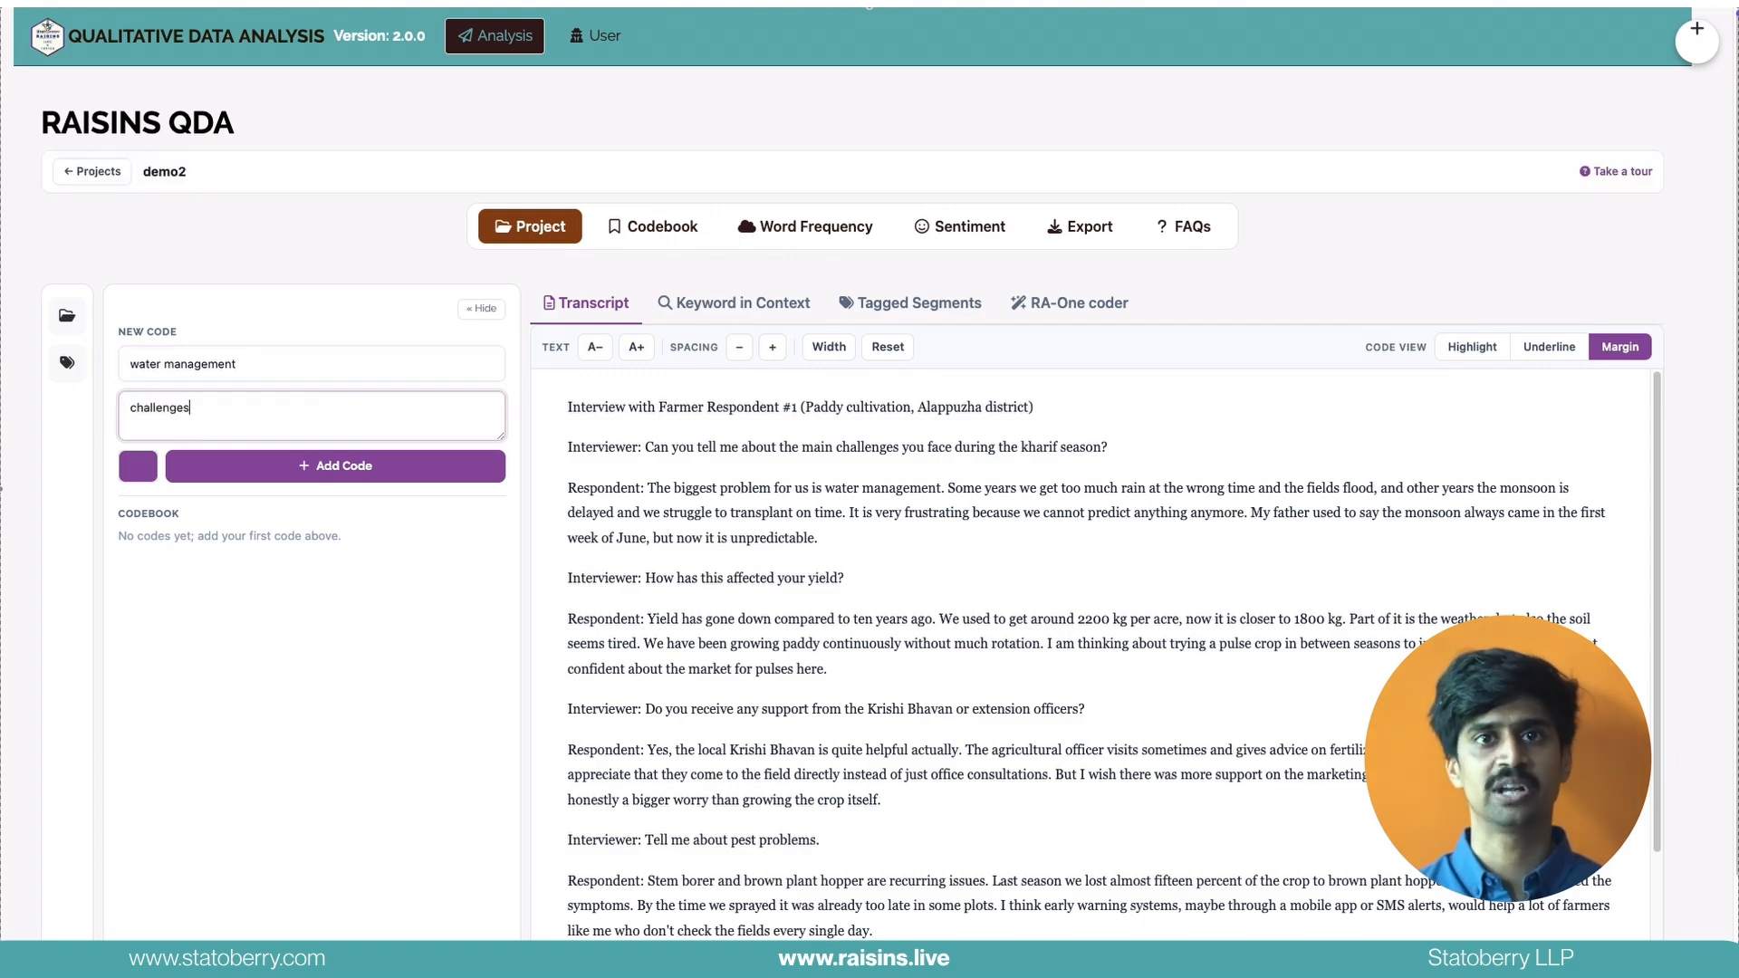
pyautogui.click(151, 467)
pyautogui.click(146, 502)
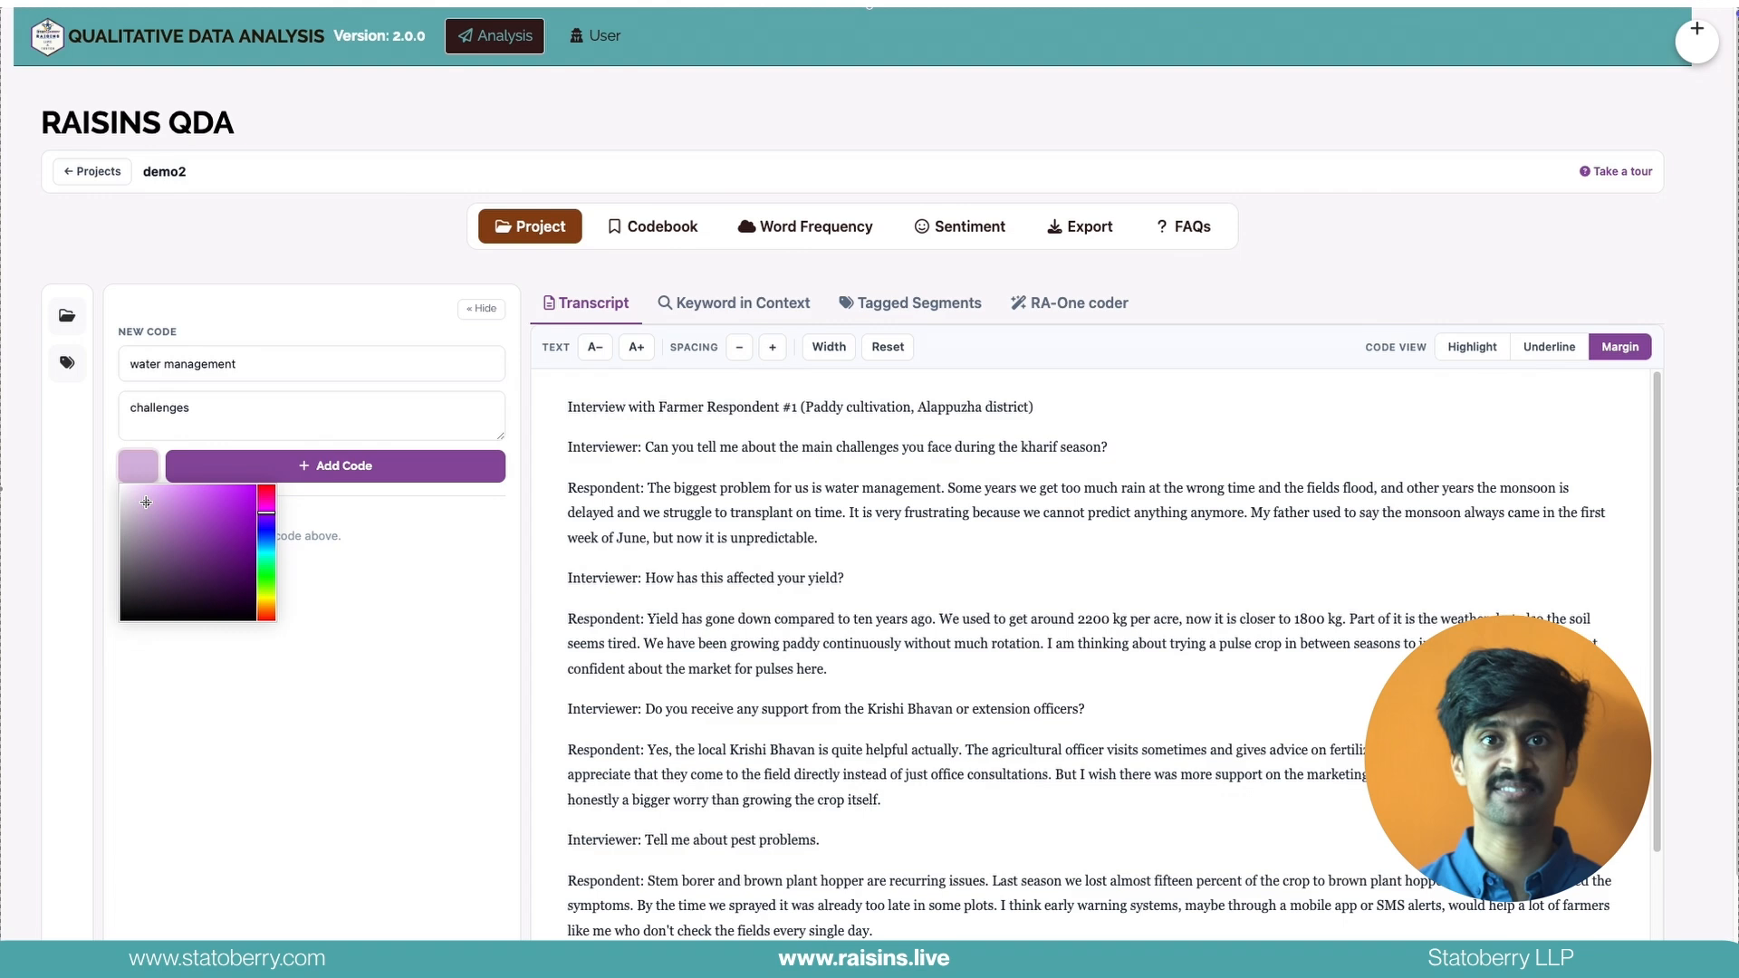
pyautogui.click(229, 483)
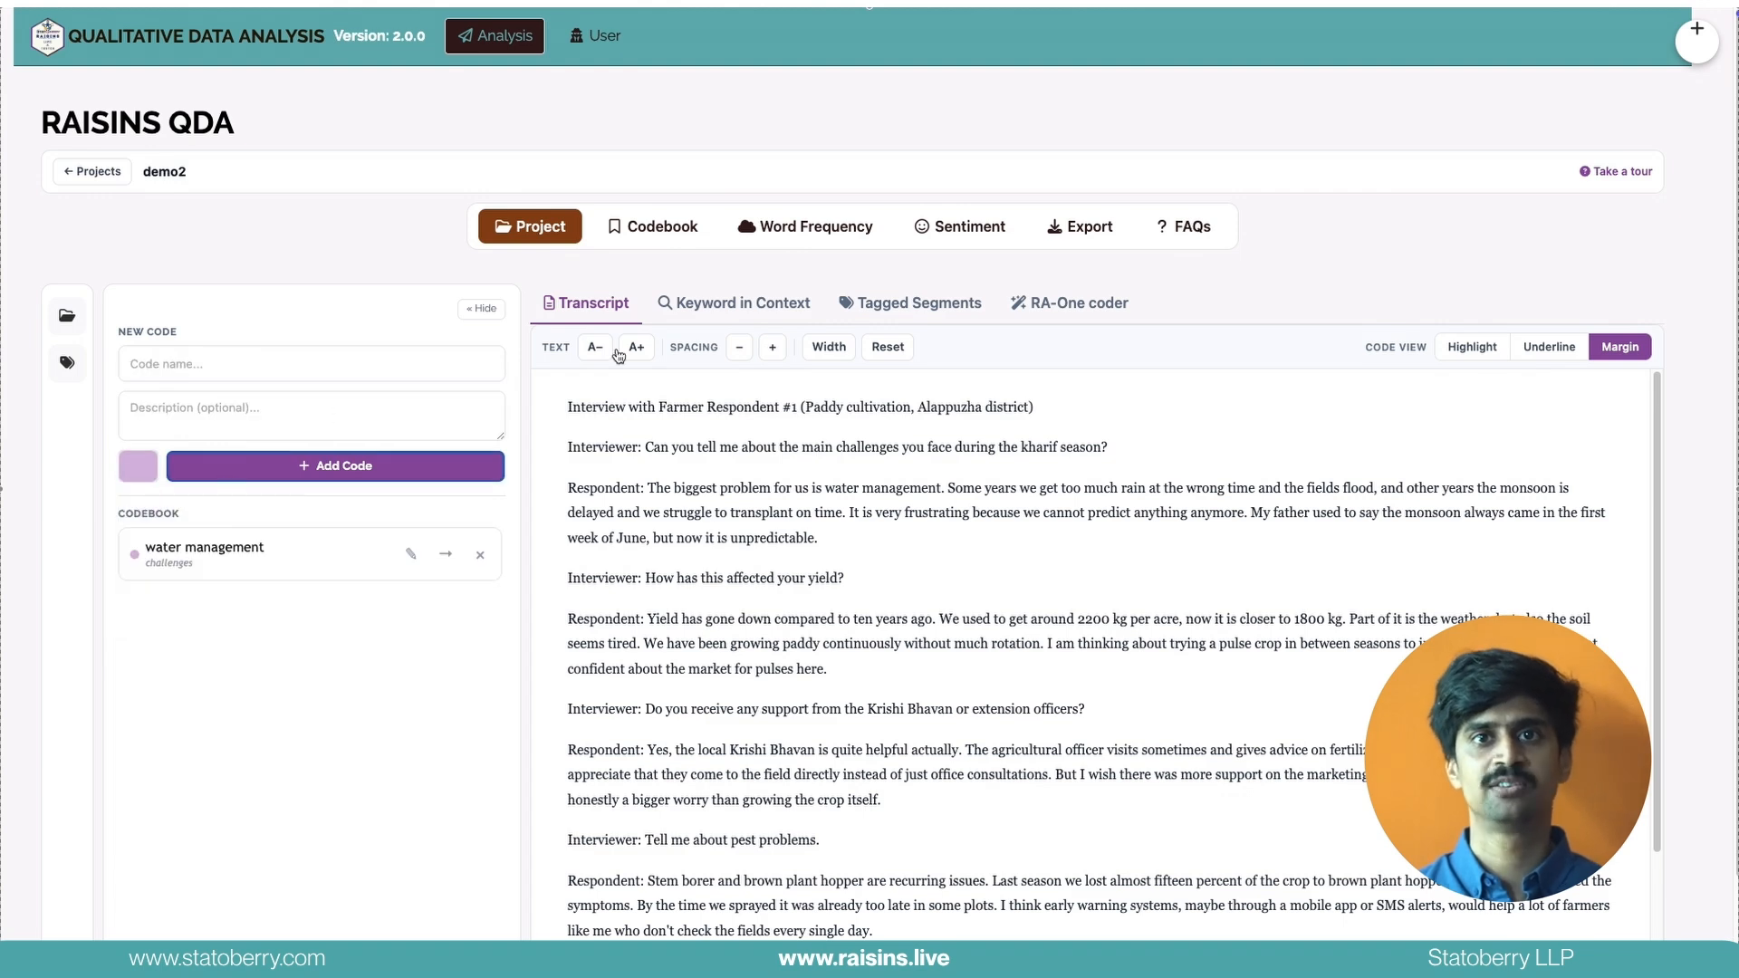
# Generate AI code suggestions with the RA-One coder for both interviews, using the research context "challenges faced by farmer" and agreeing to the data terms
pyautogui.click(1069, 305)
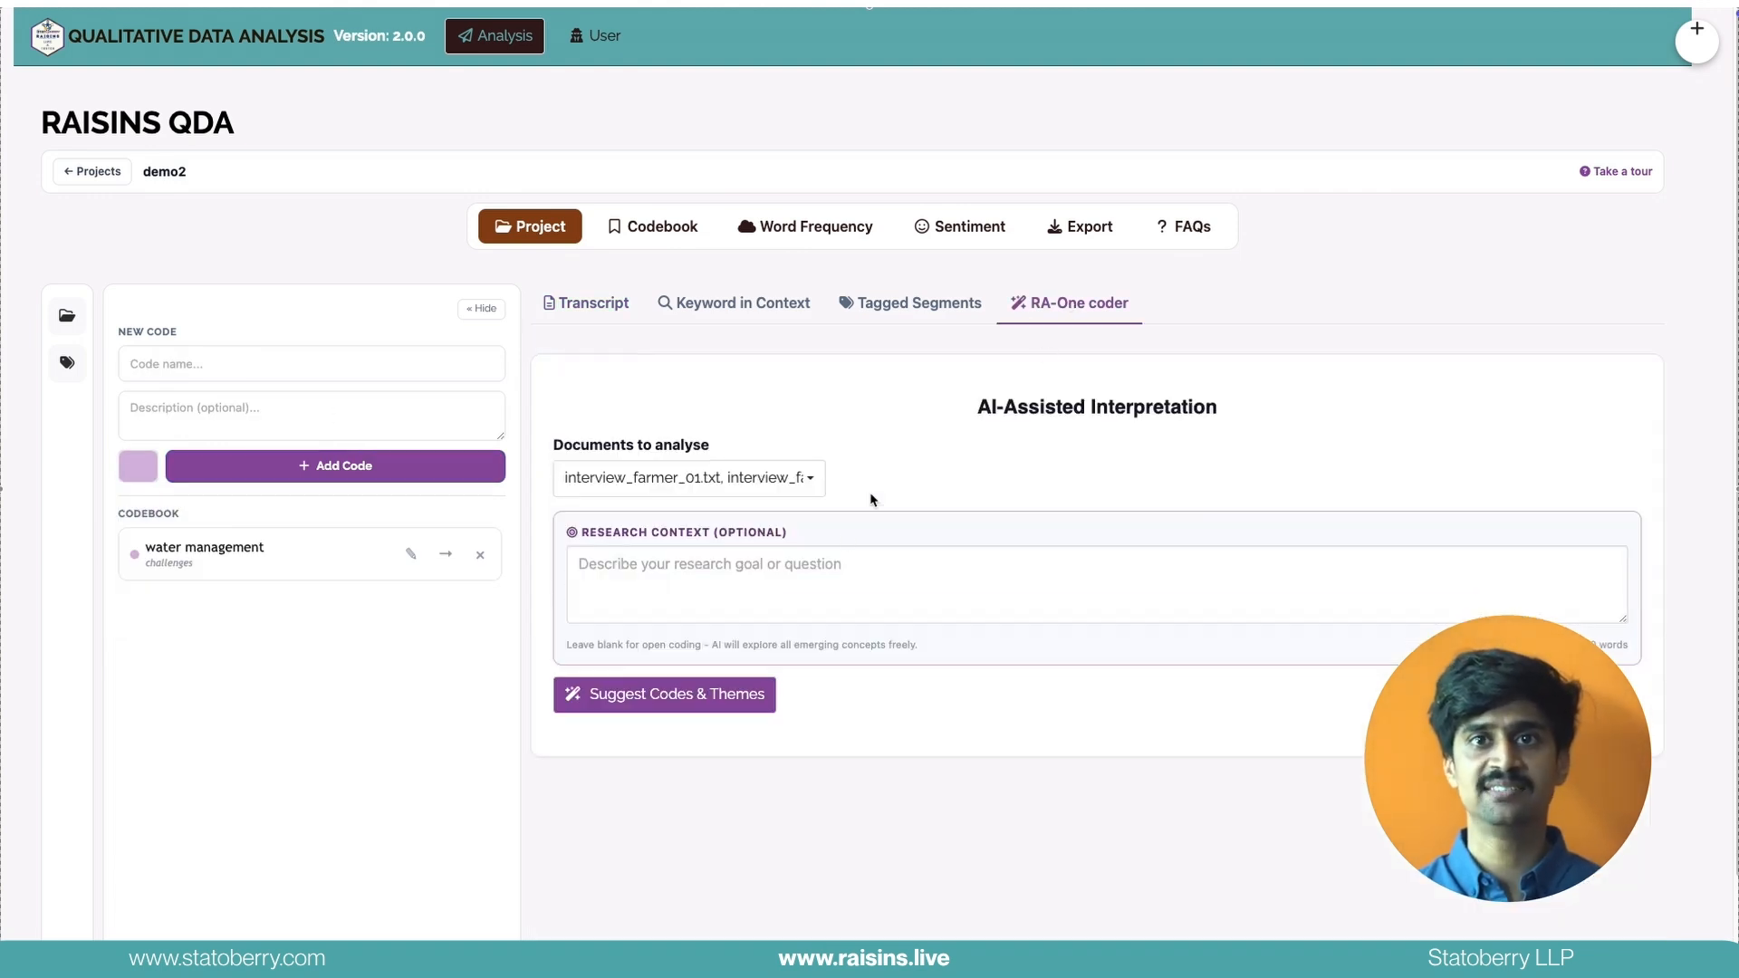
pyautogui.click(805, 576)
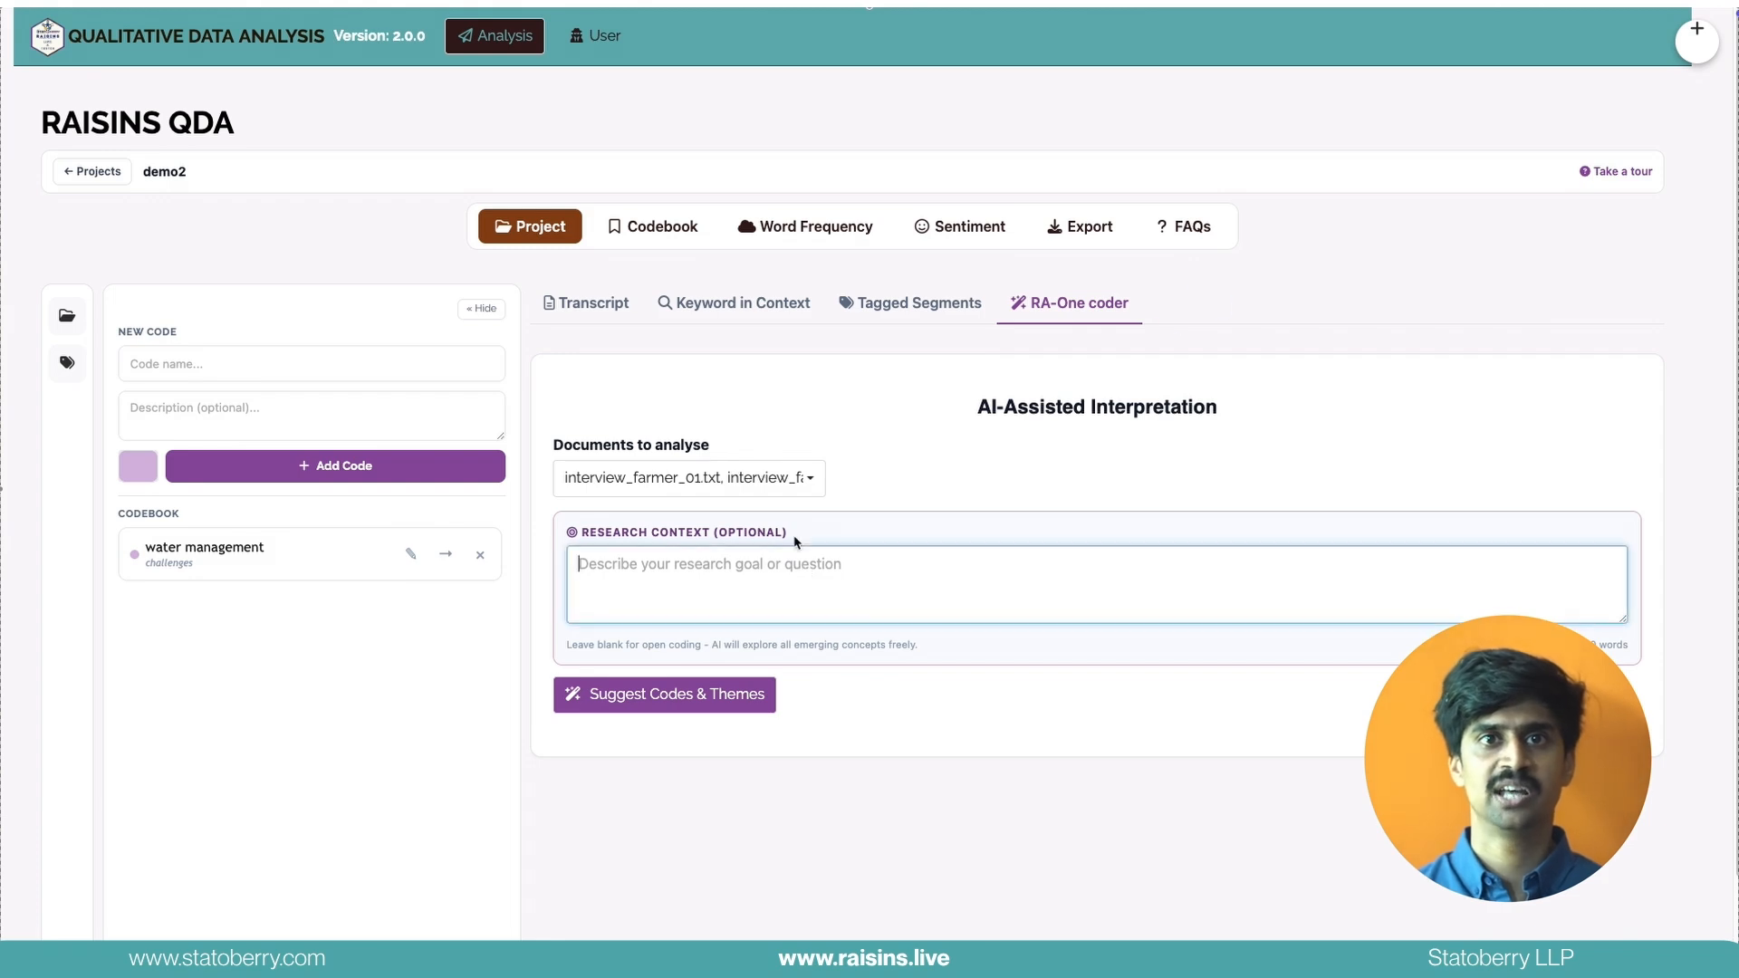
pyautogui.click(796, 484)
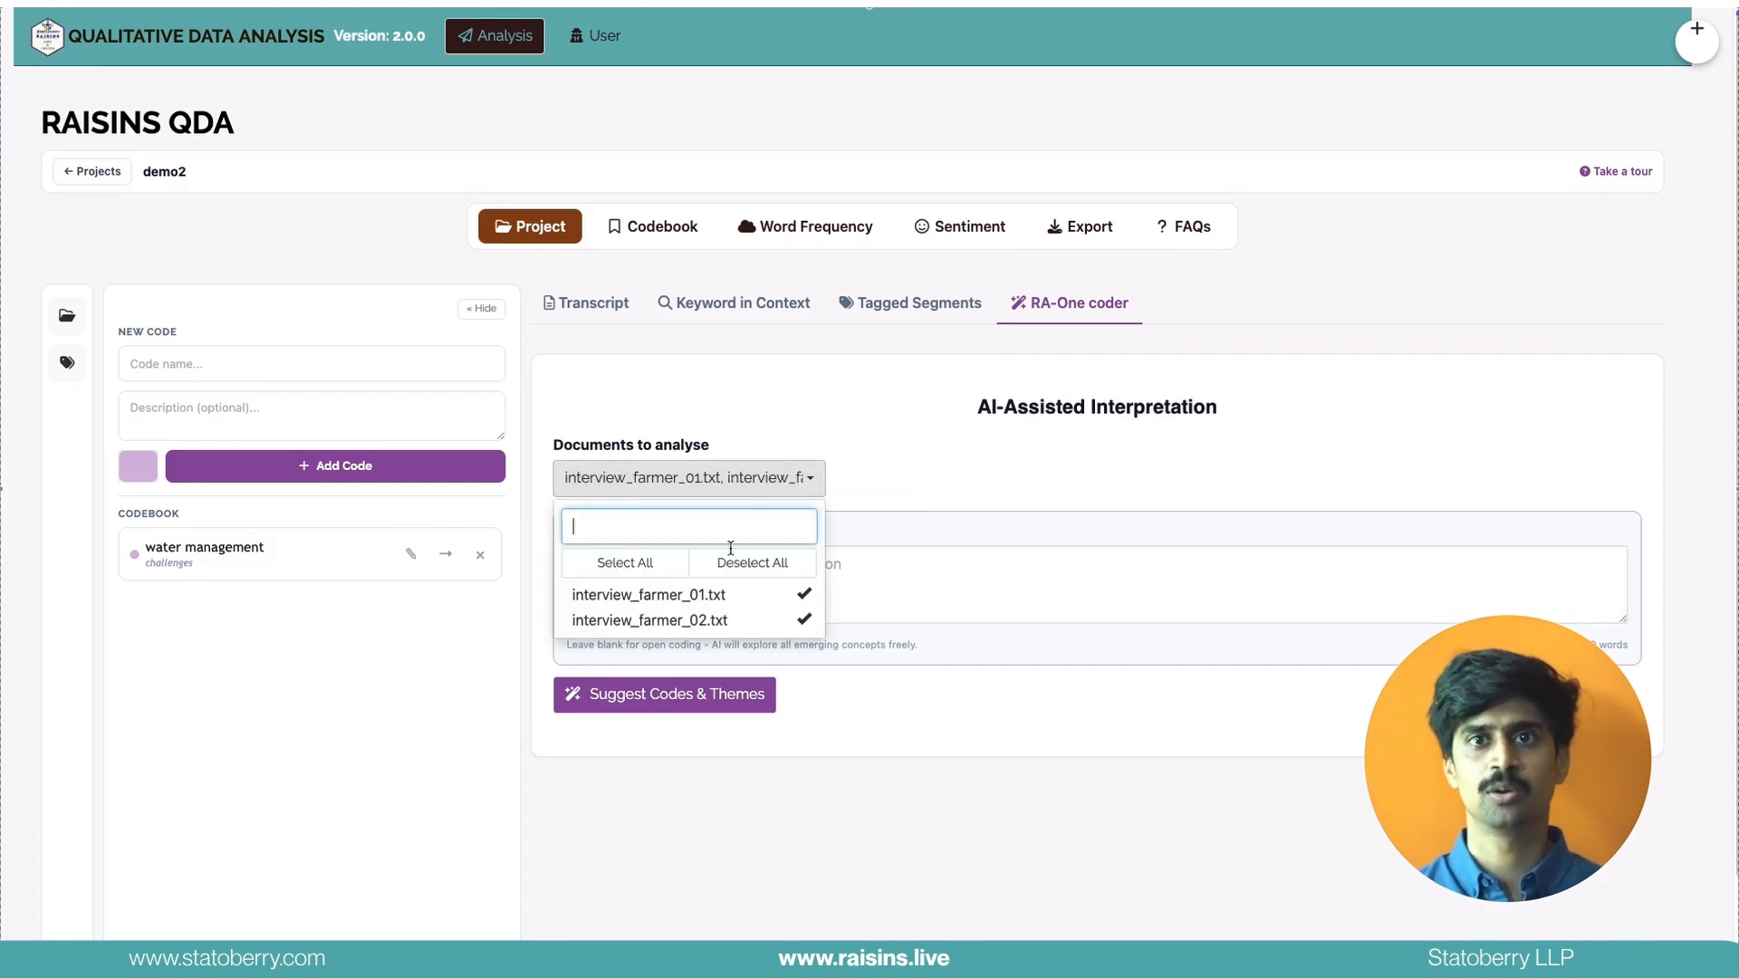
pyautogui.click(858, 497)
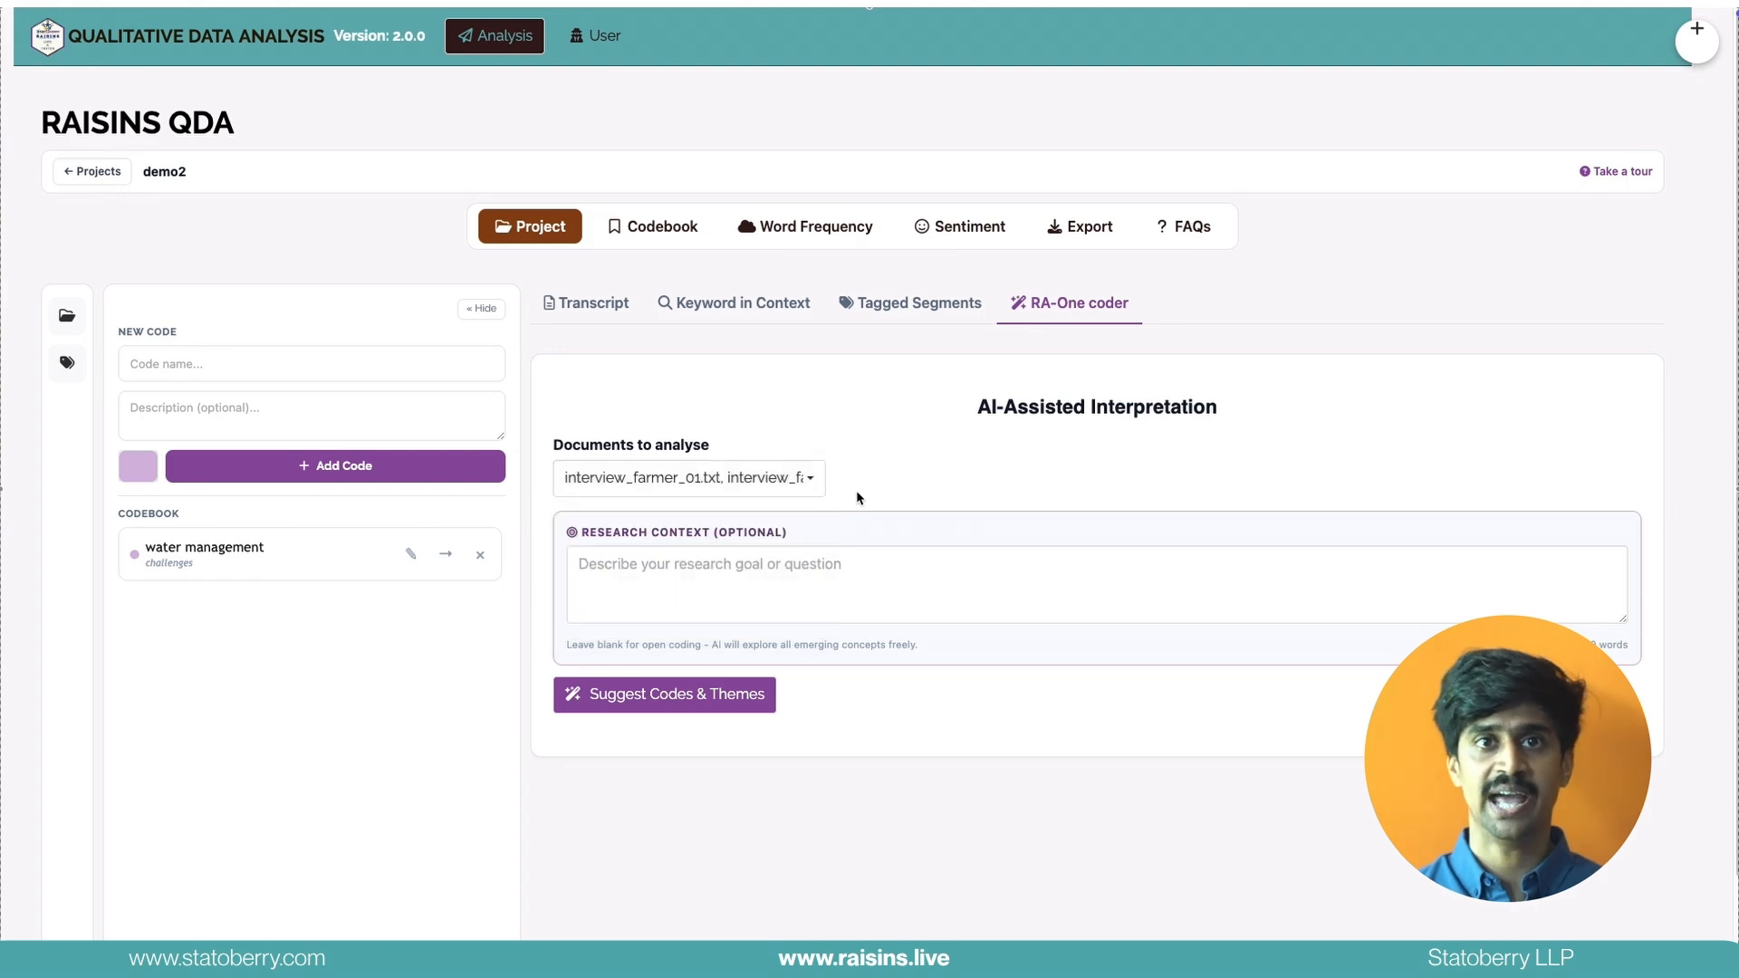
pyautogui.click(727, 576)
pyautogui.write('d')
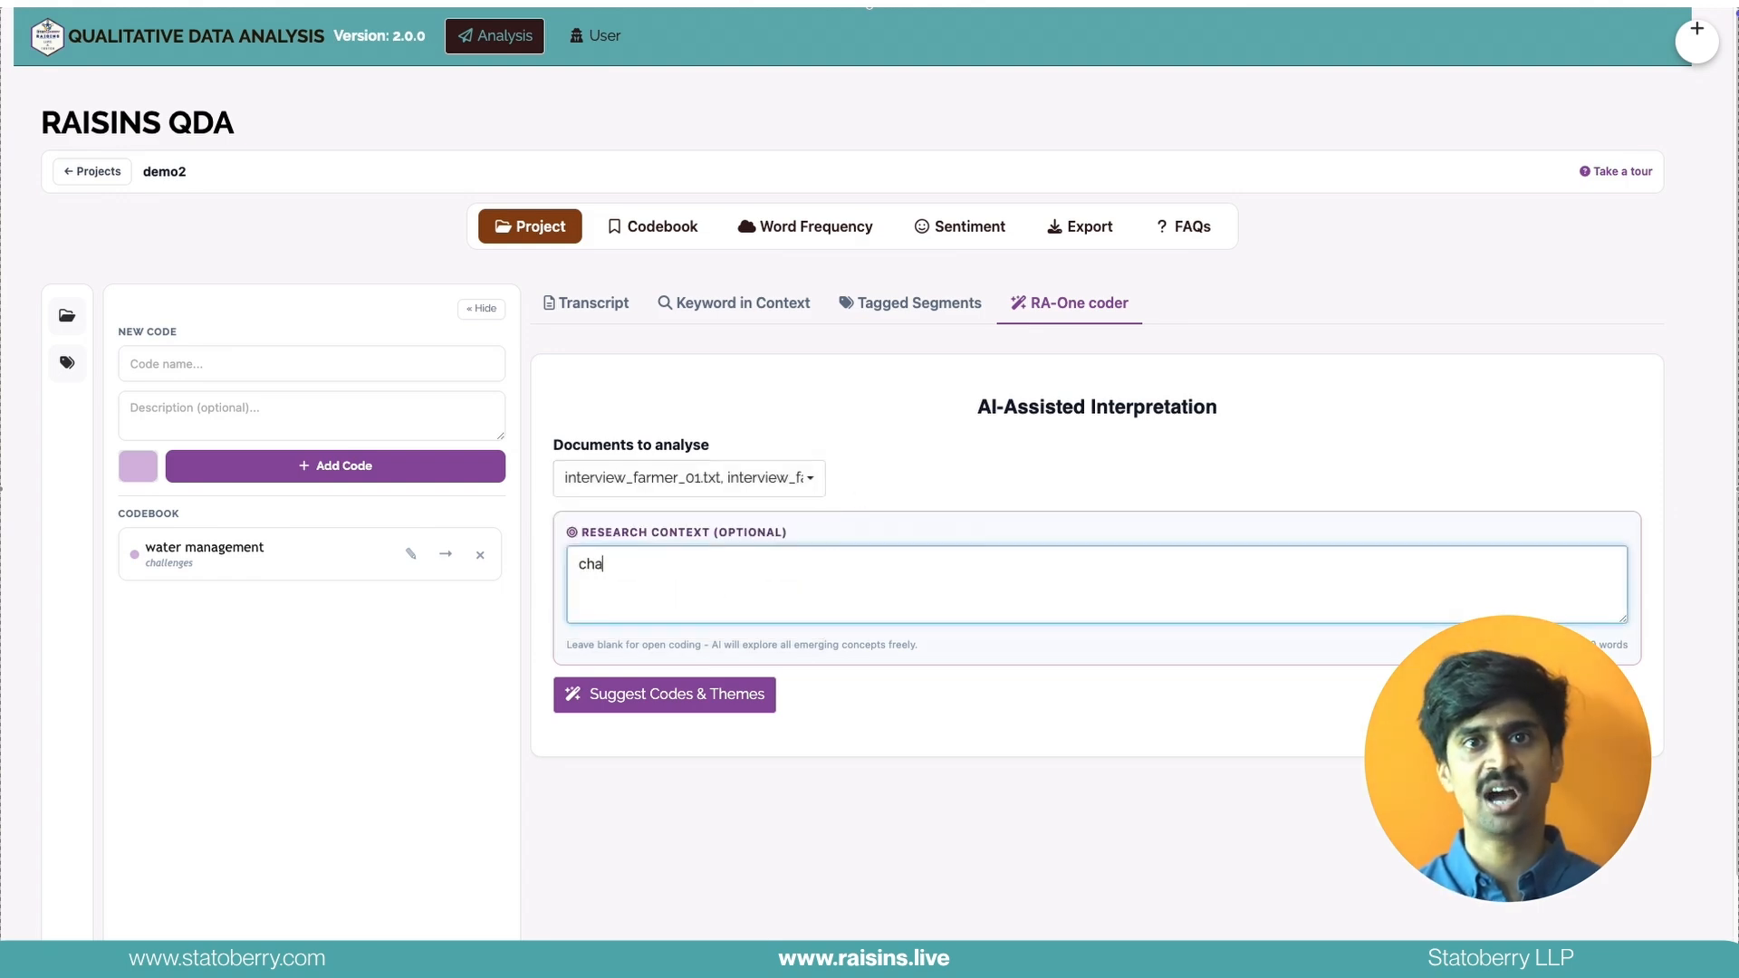
pyautogui.write('hallenges faced by farmer')
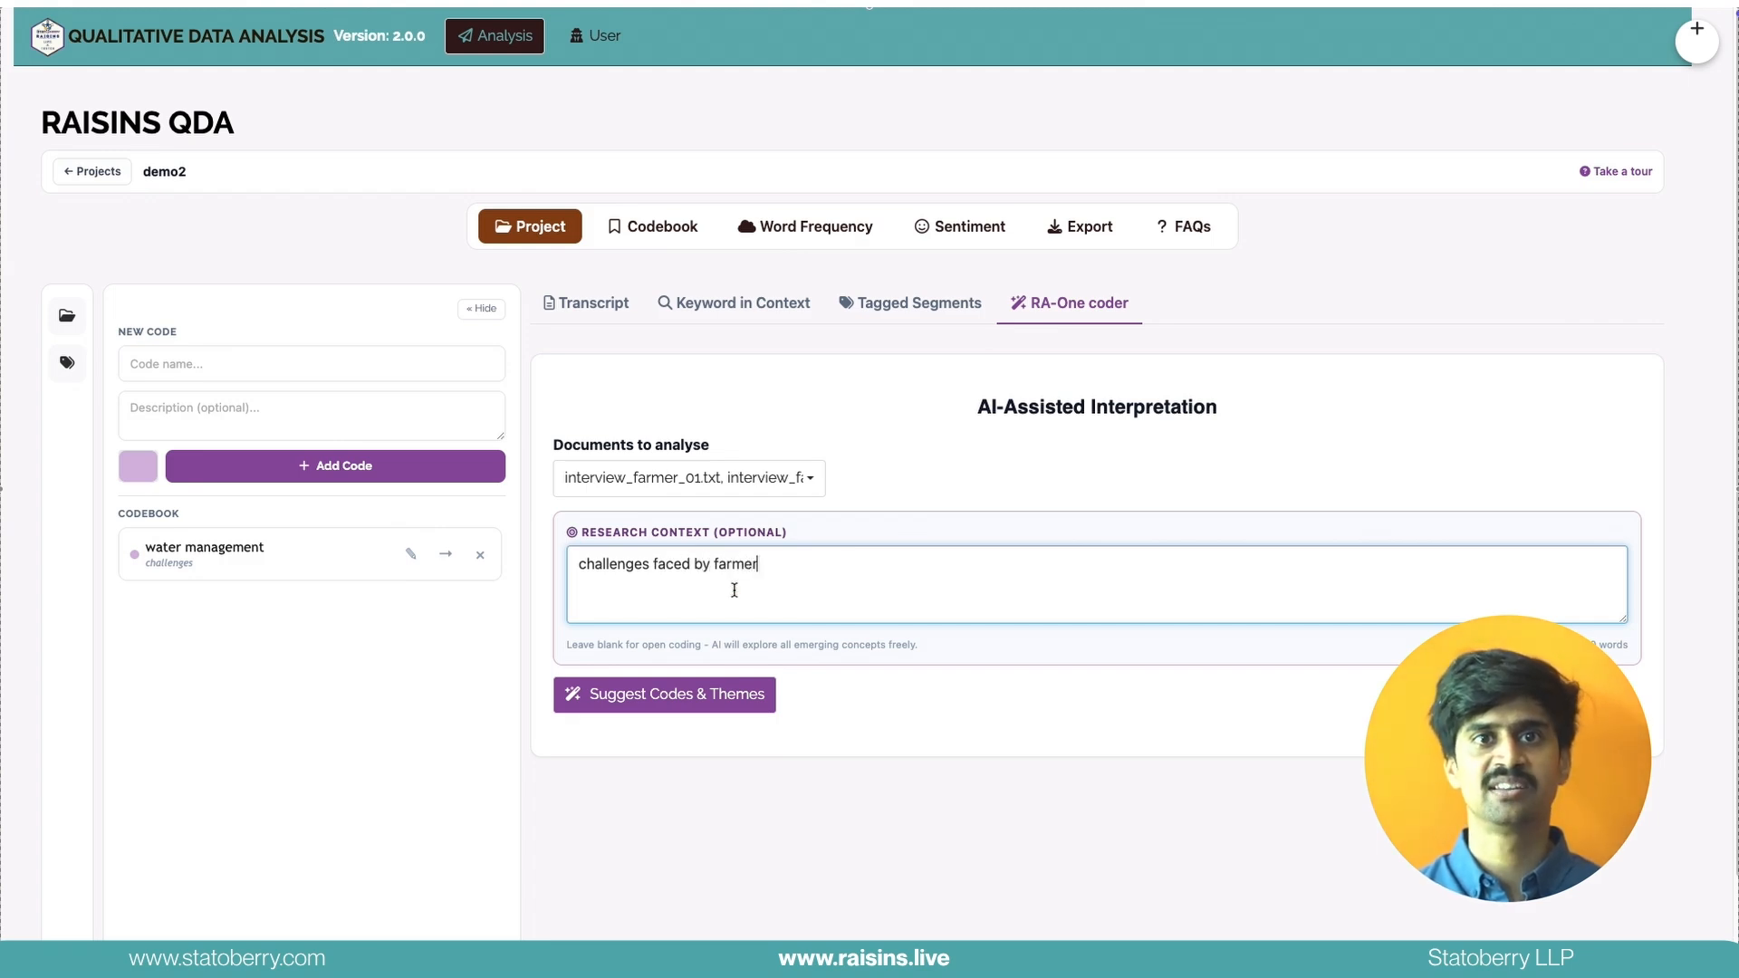
pyautogui.click(706, 694)
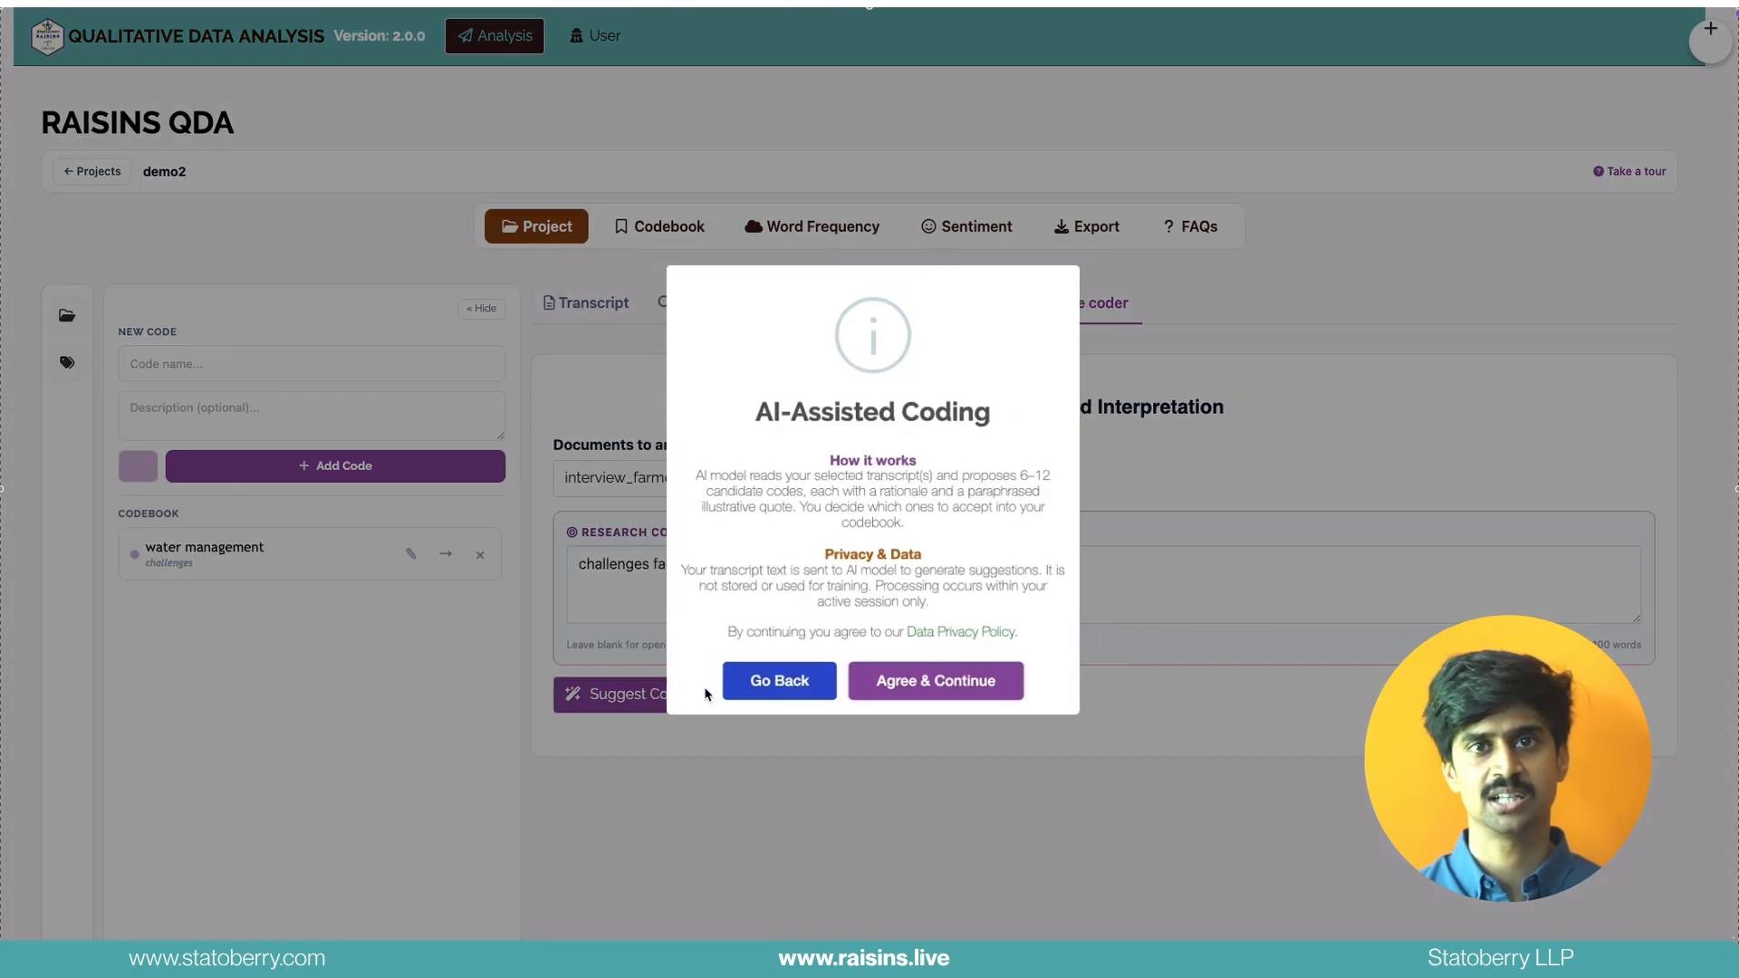
pyautogui.click(910, 691)
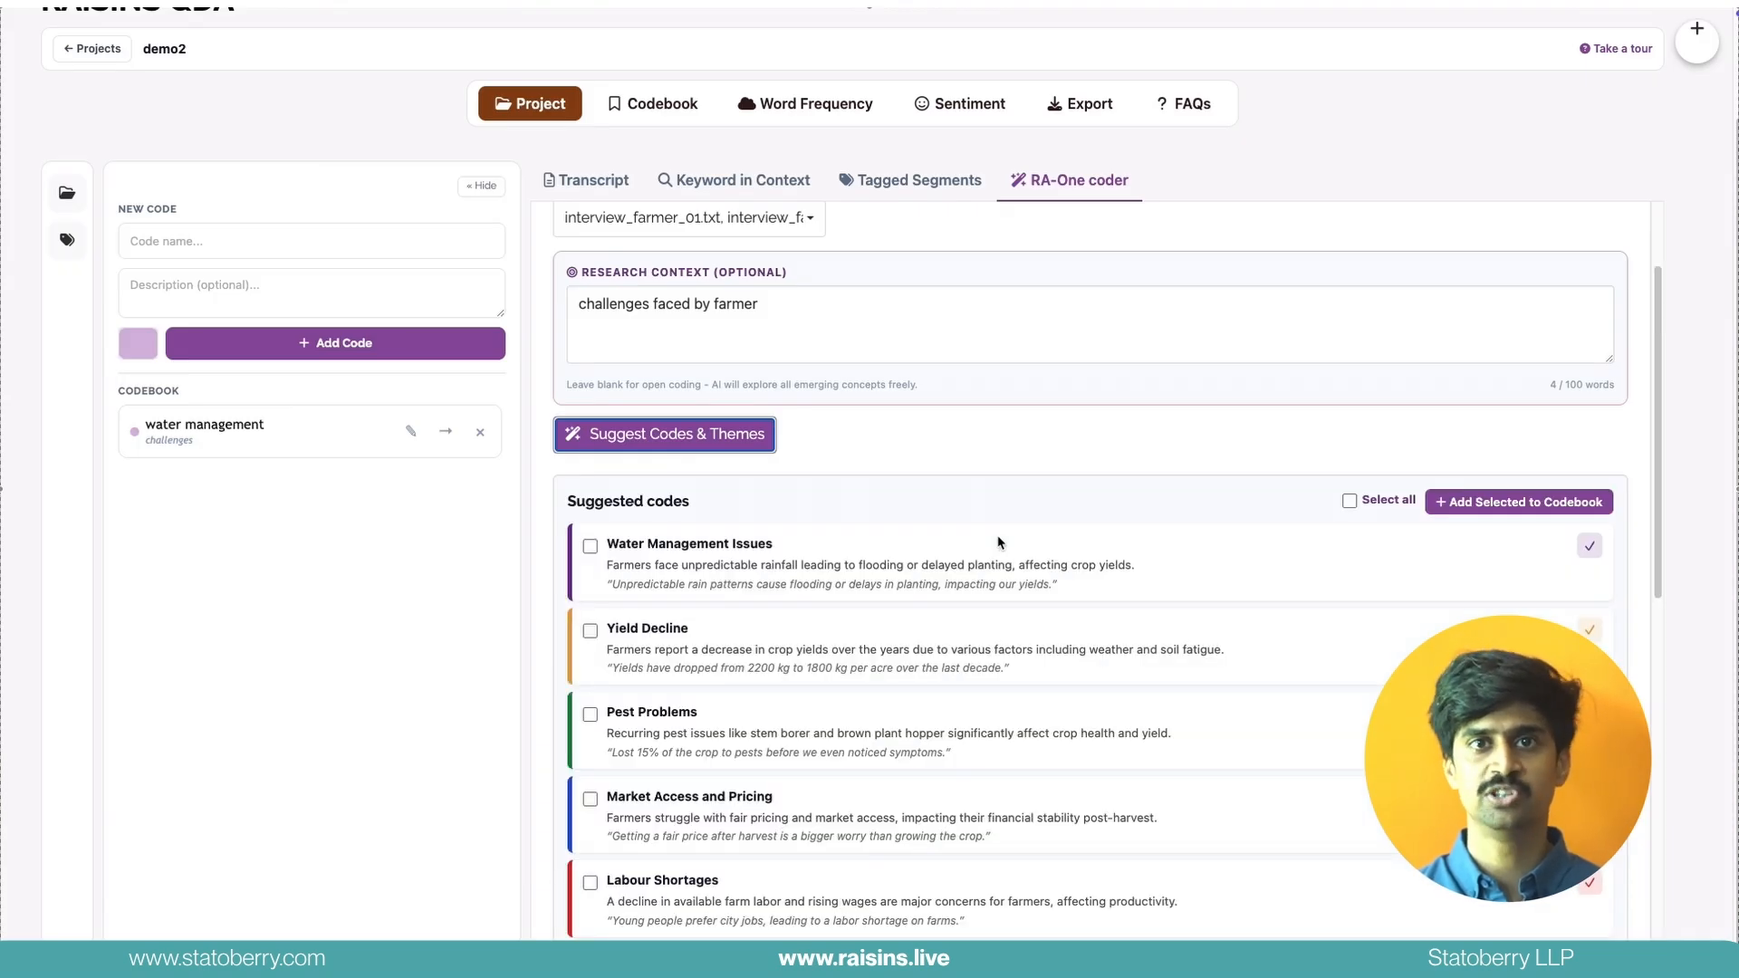
# Select all suggested codes and add them to the codebook
pyautogui.click(590, 546)
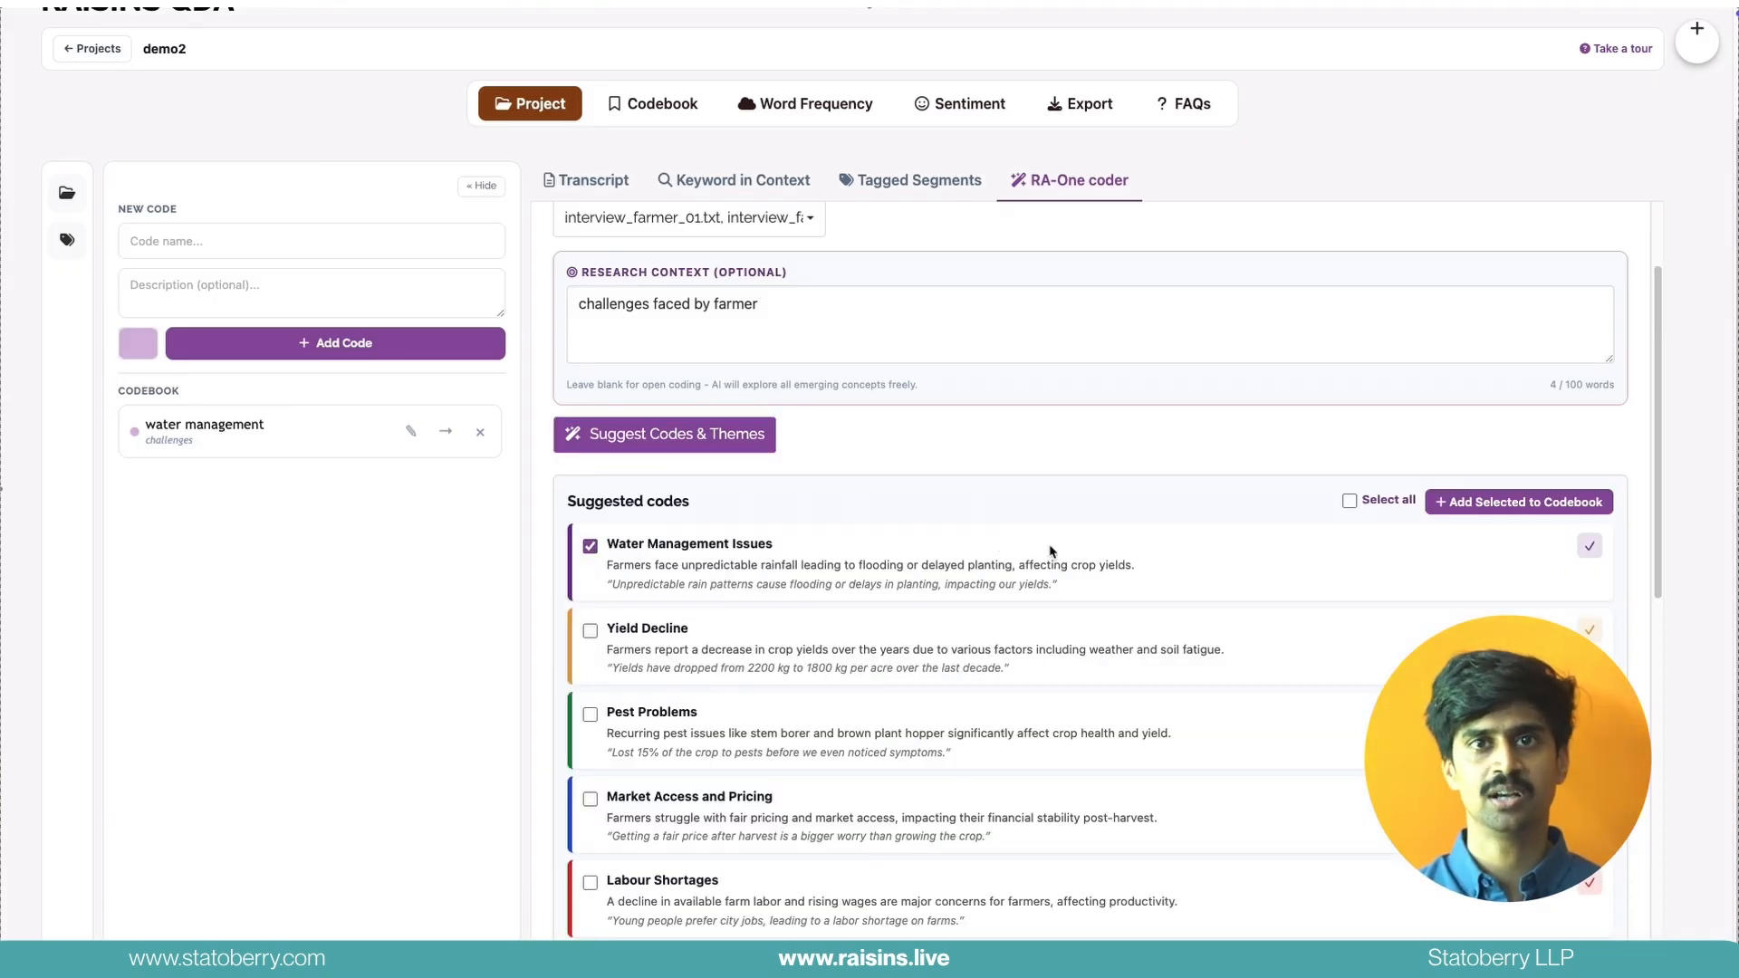
pyautogui.click(1381, 499)
pyautogui.click(1467, 502)
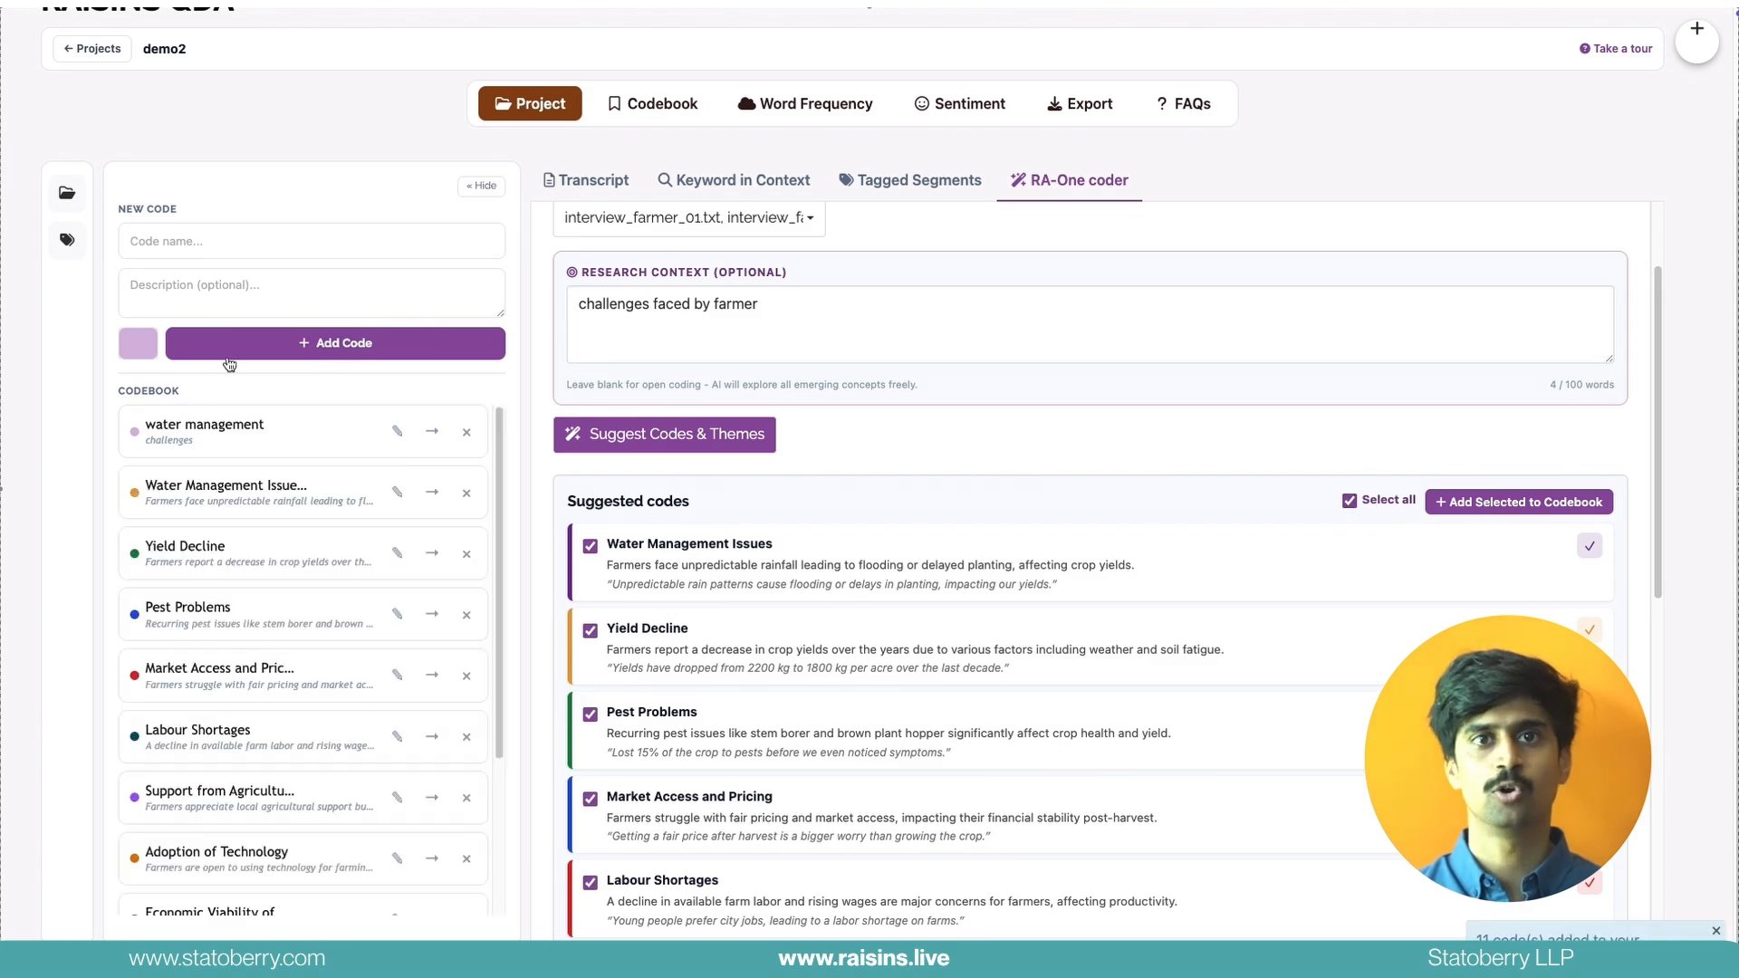
# Tag the first respondent answer, from "The biggest problem for us" to "now it is unpredictable", with the water management code
pyautogui.click(595, 186)
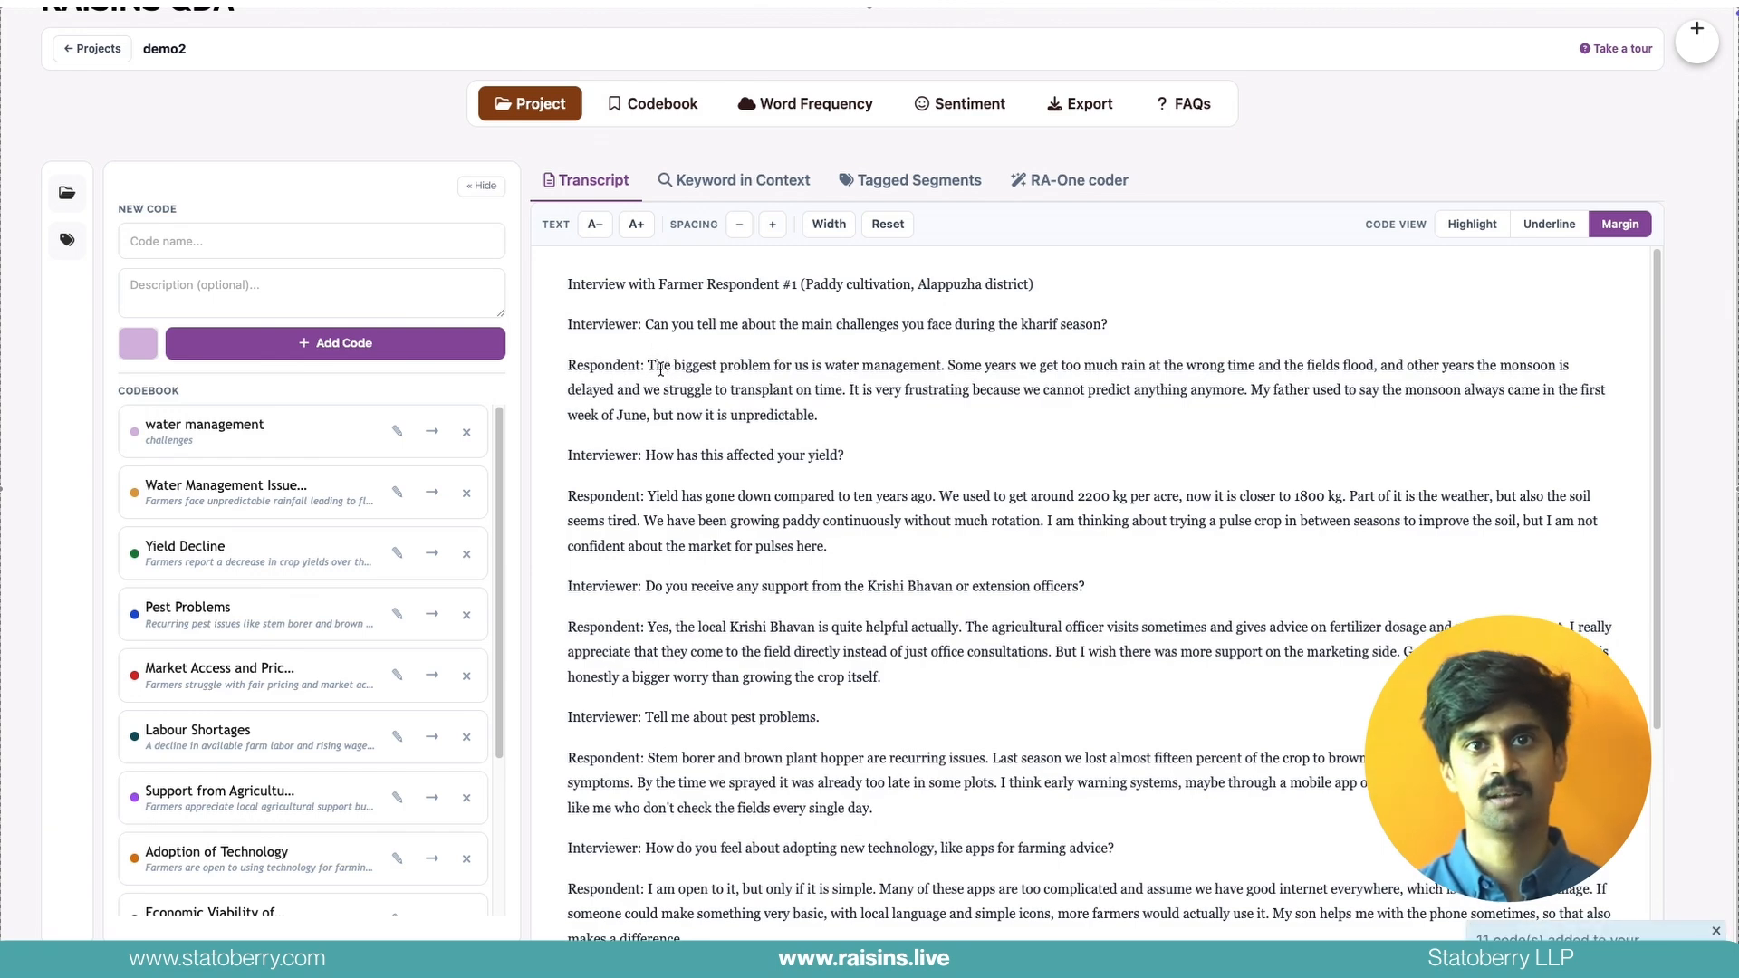
pyautogui.moveTo(648, 367); pyautogui.dragTo(817, 409)
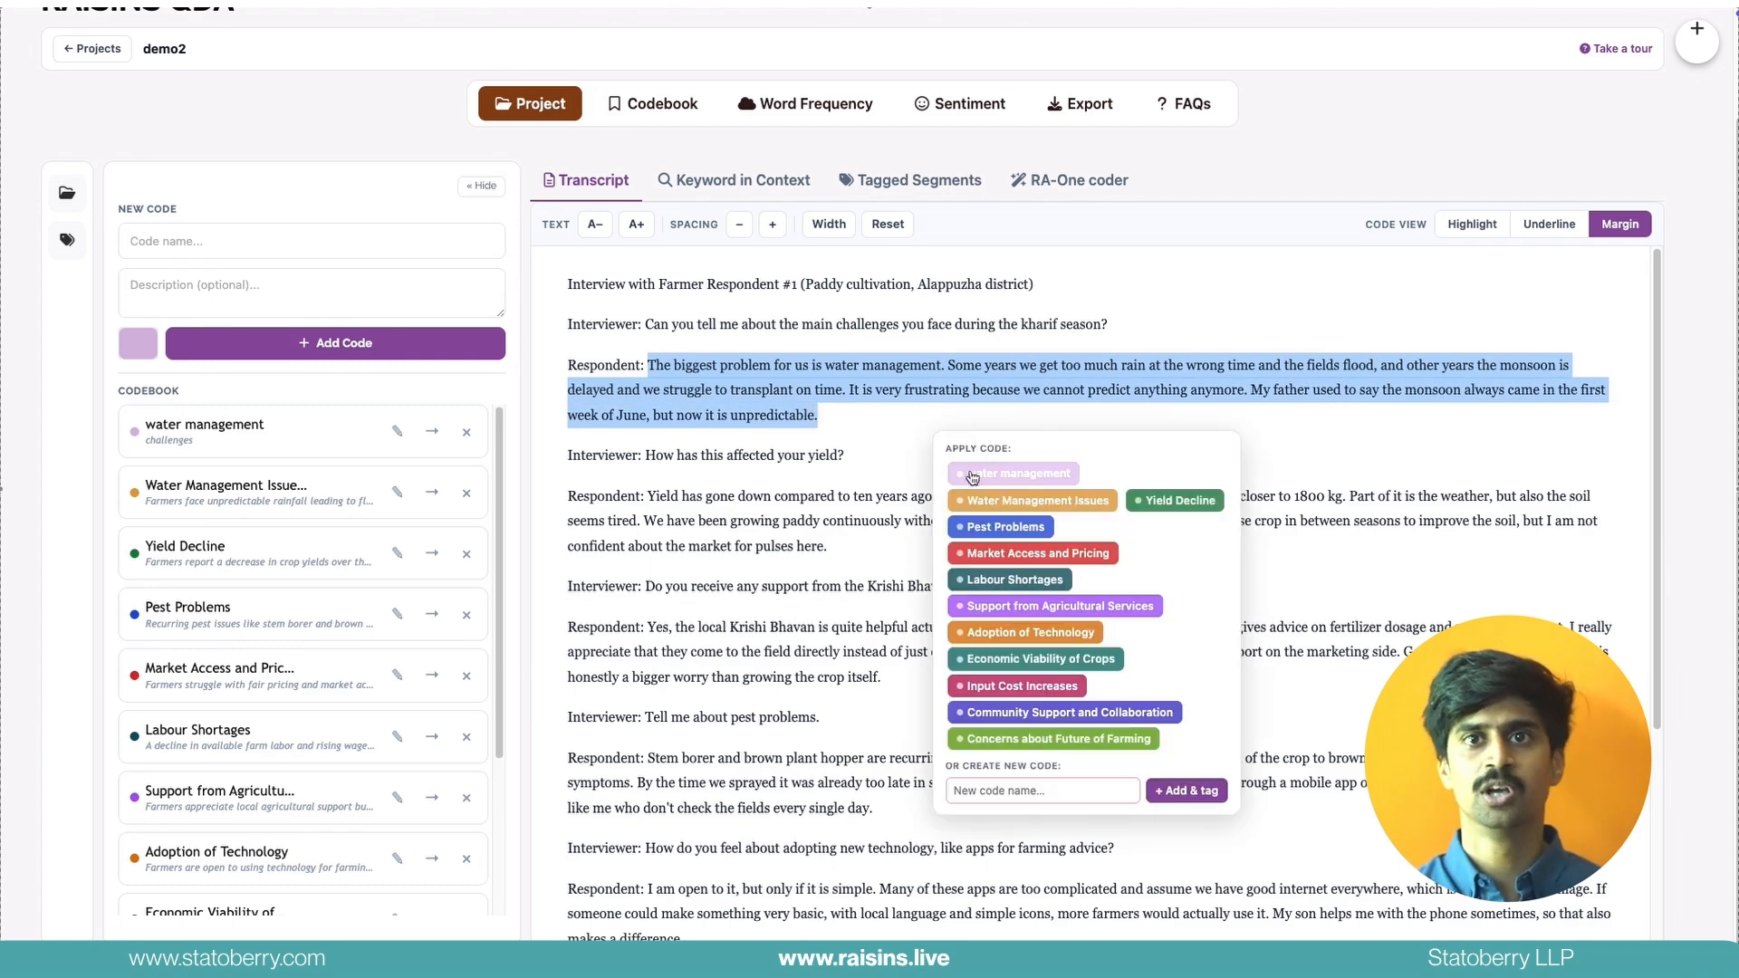
pyautogui.click(972, 475)
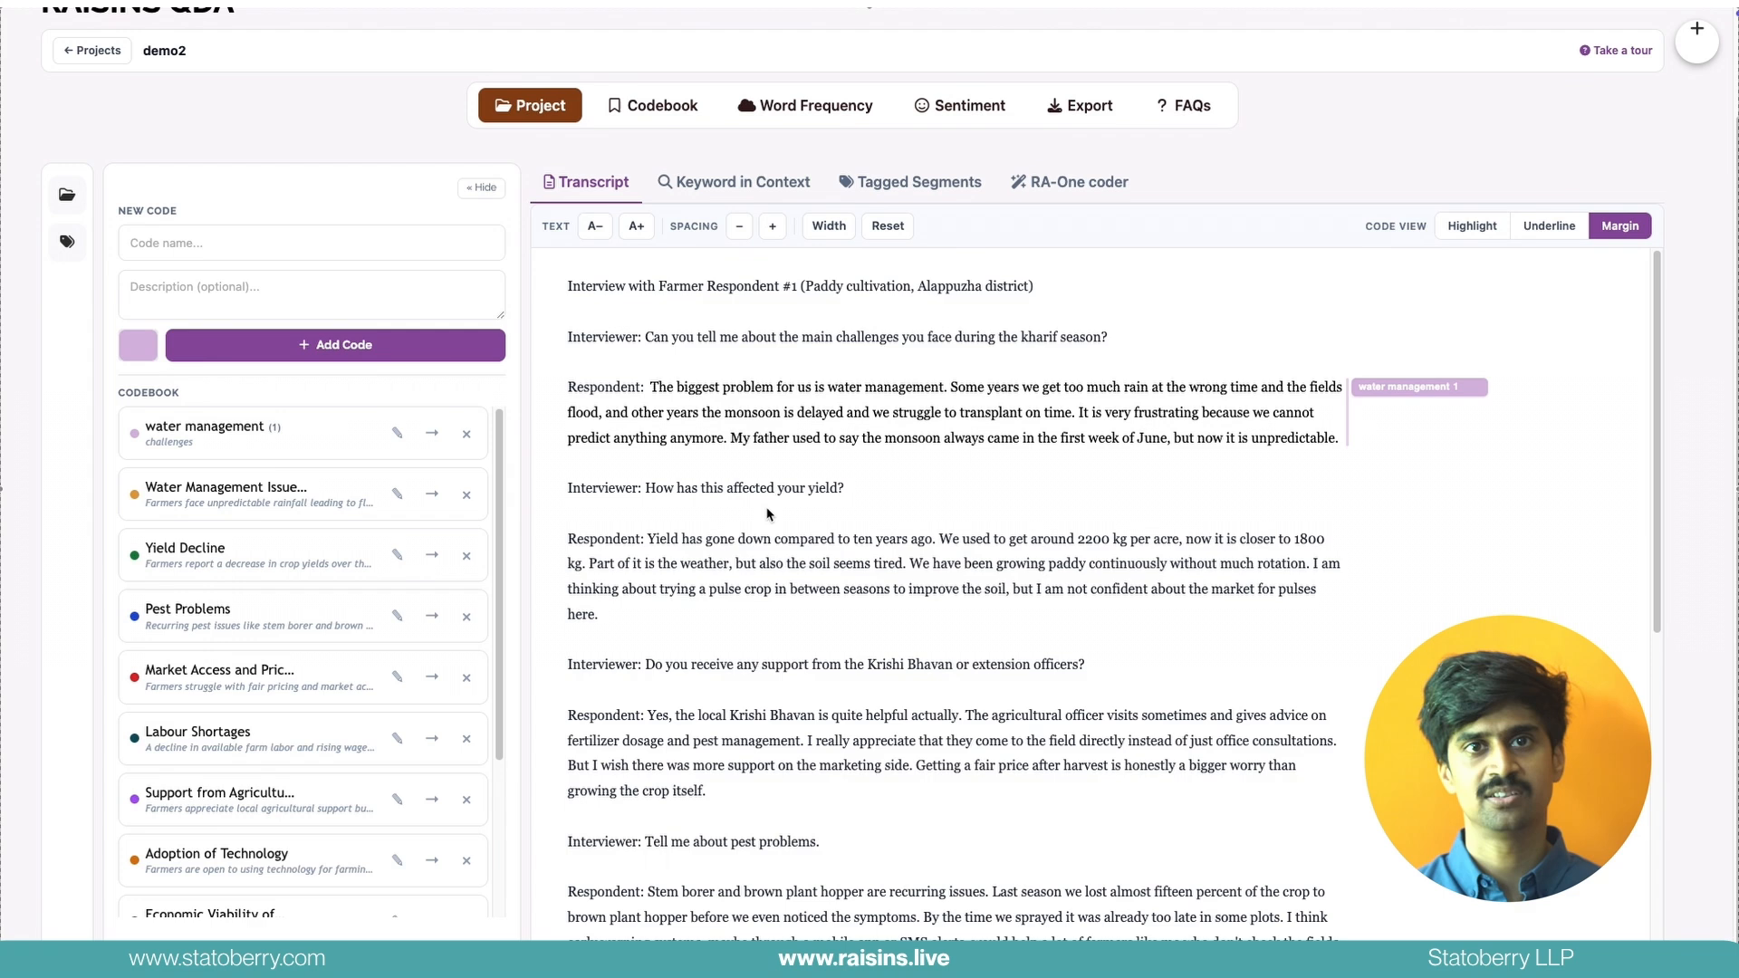
# Change the water management code's colour to #B550D1 and nest it under the Yield Decline theme
pyautogui.click(396, 433)
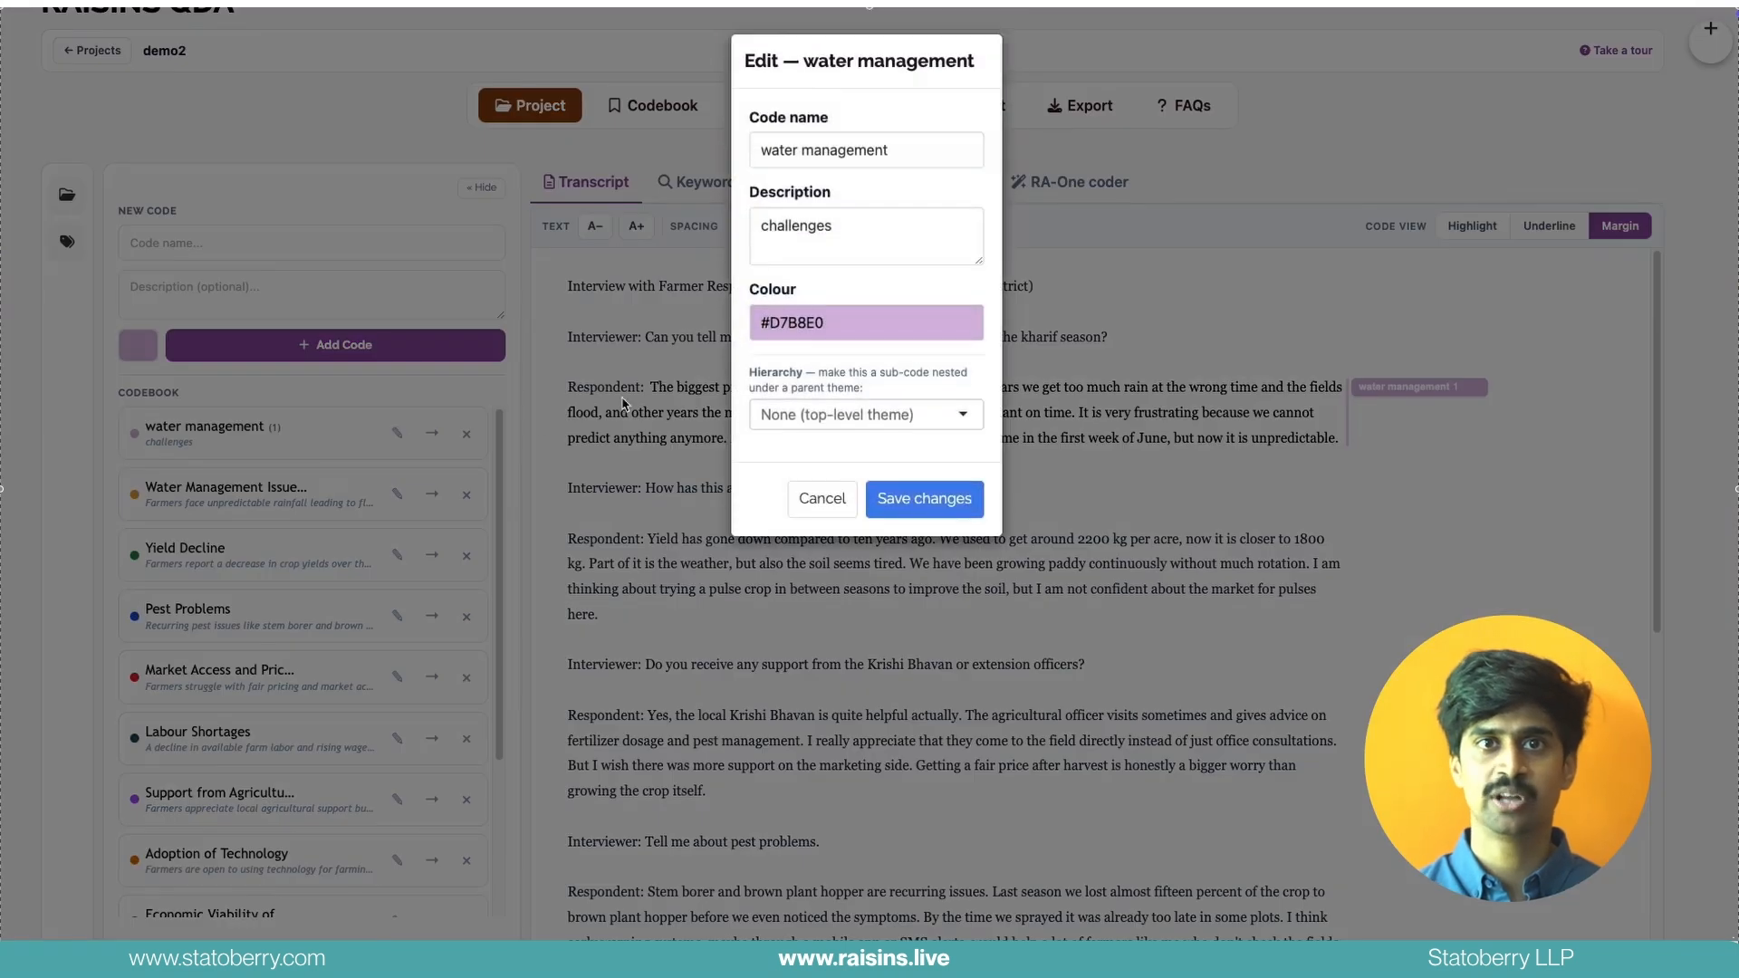
pyautogui.click(787, 322)
pyautogui.click(826, 367)
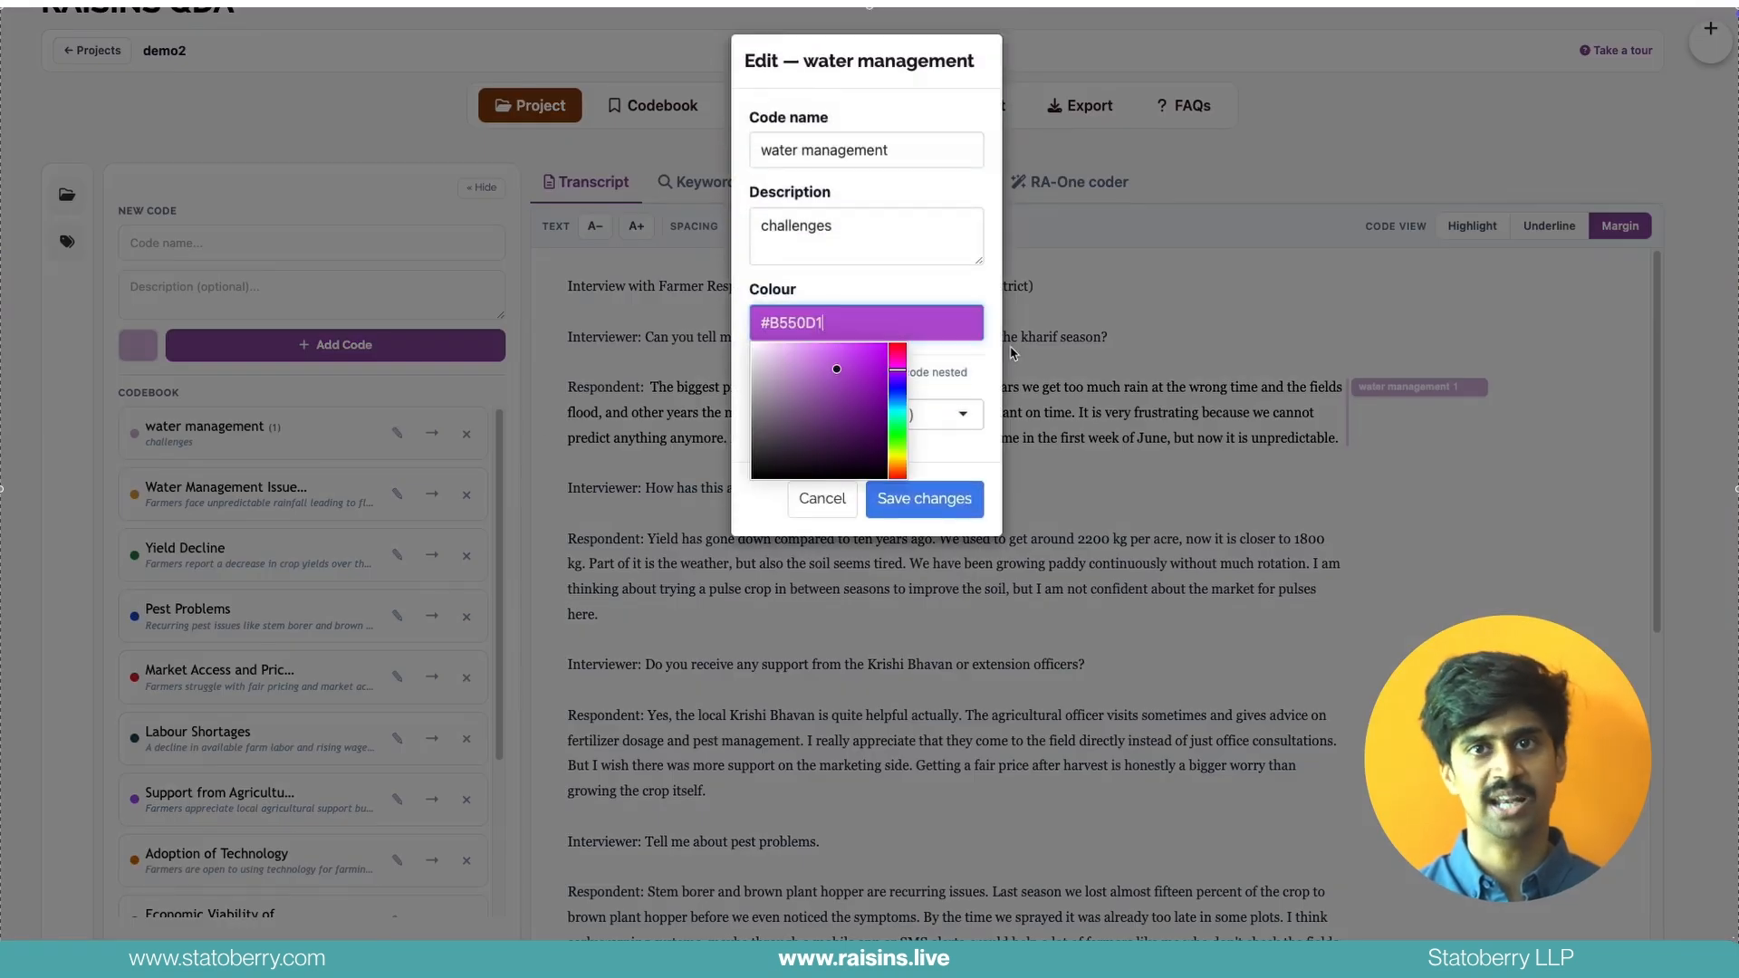
pyautogui.click(948, 402)
pyautogui.click(934, 414)
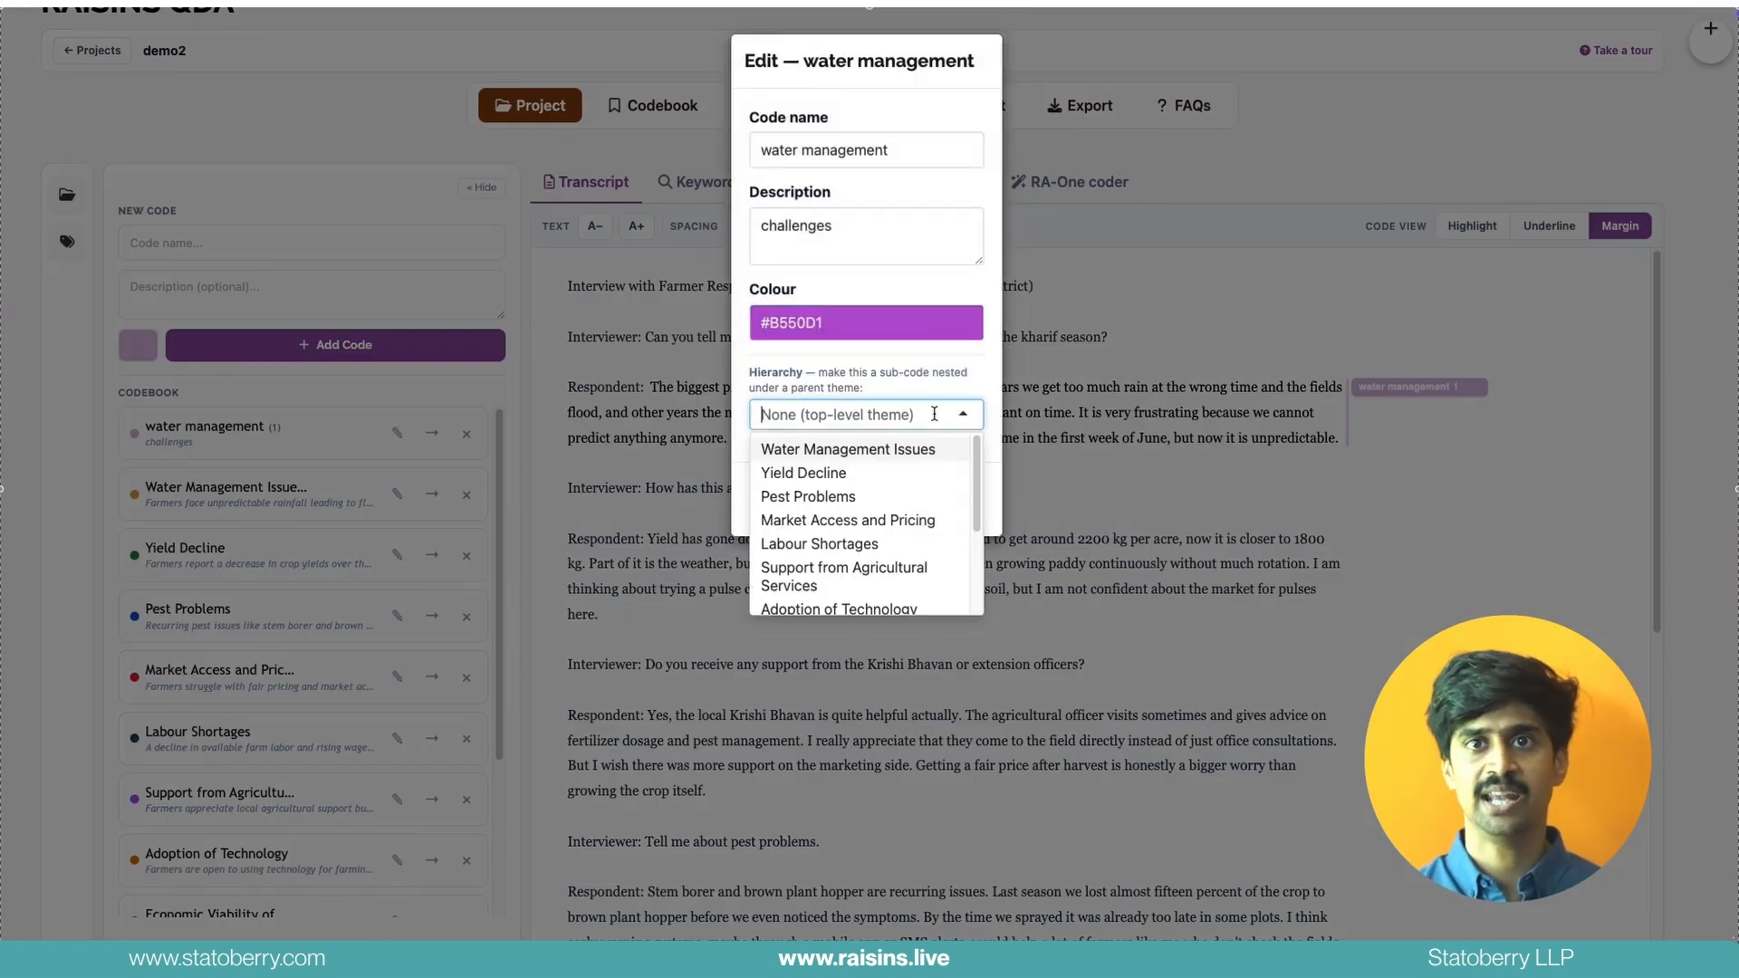
pyautogui.click(833, 472)
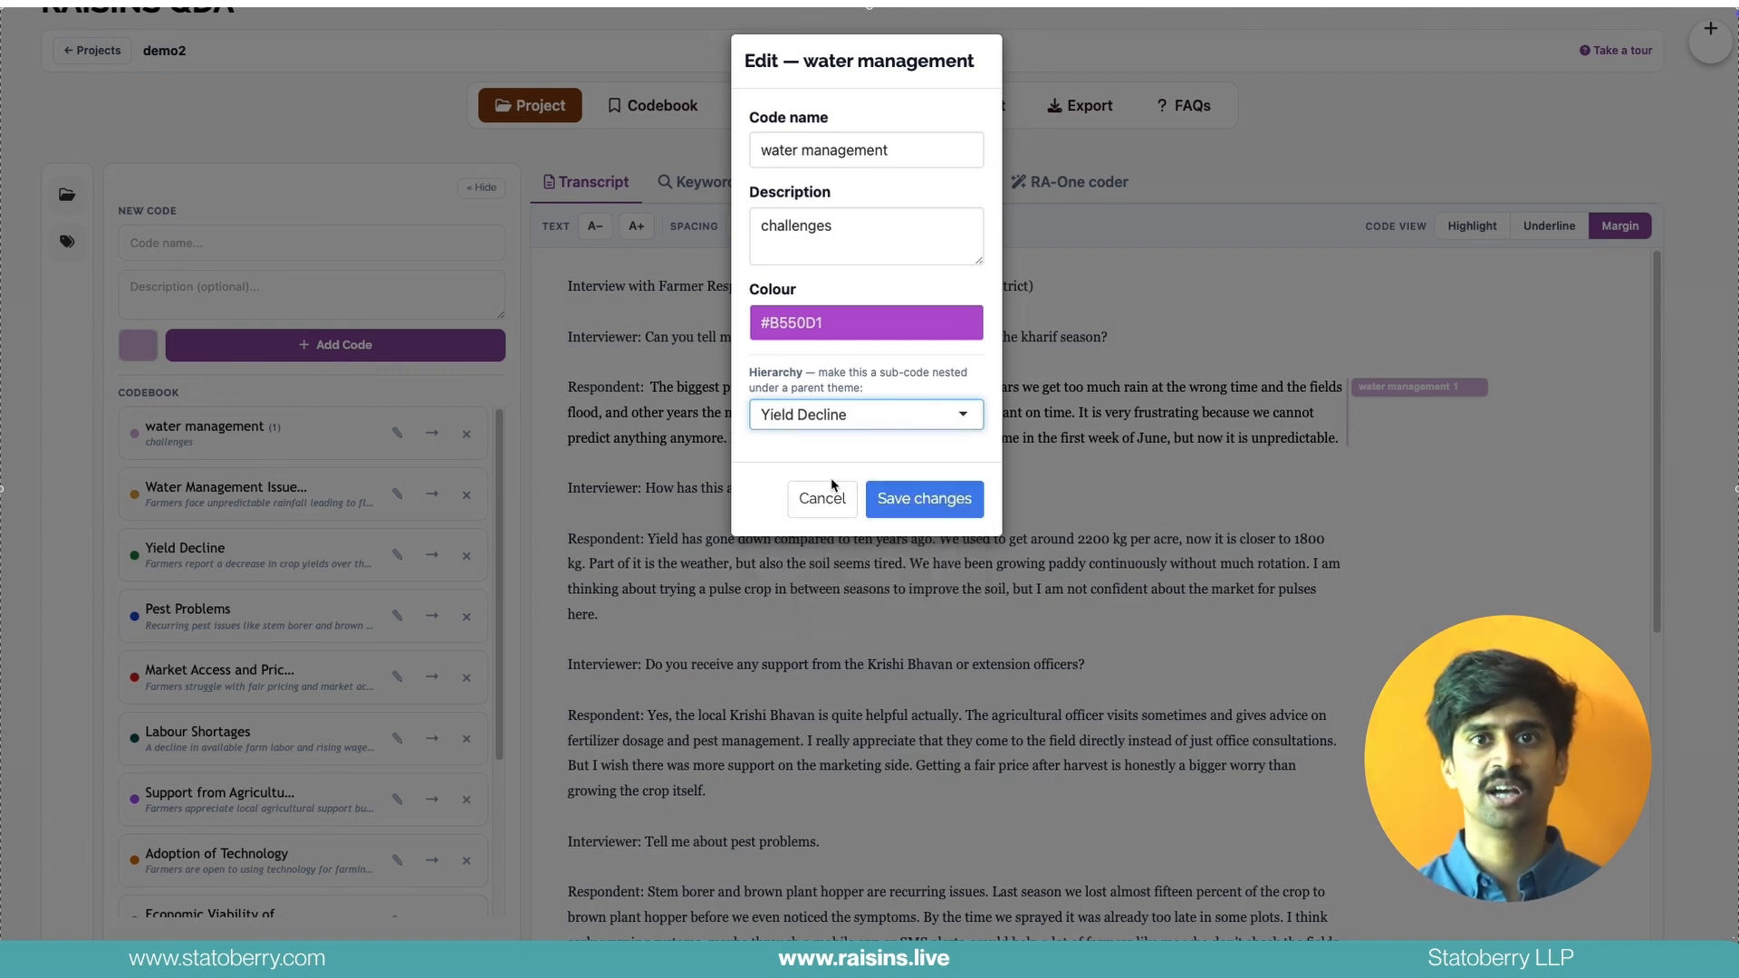
pyautogui.click(917, 506)
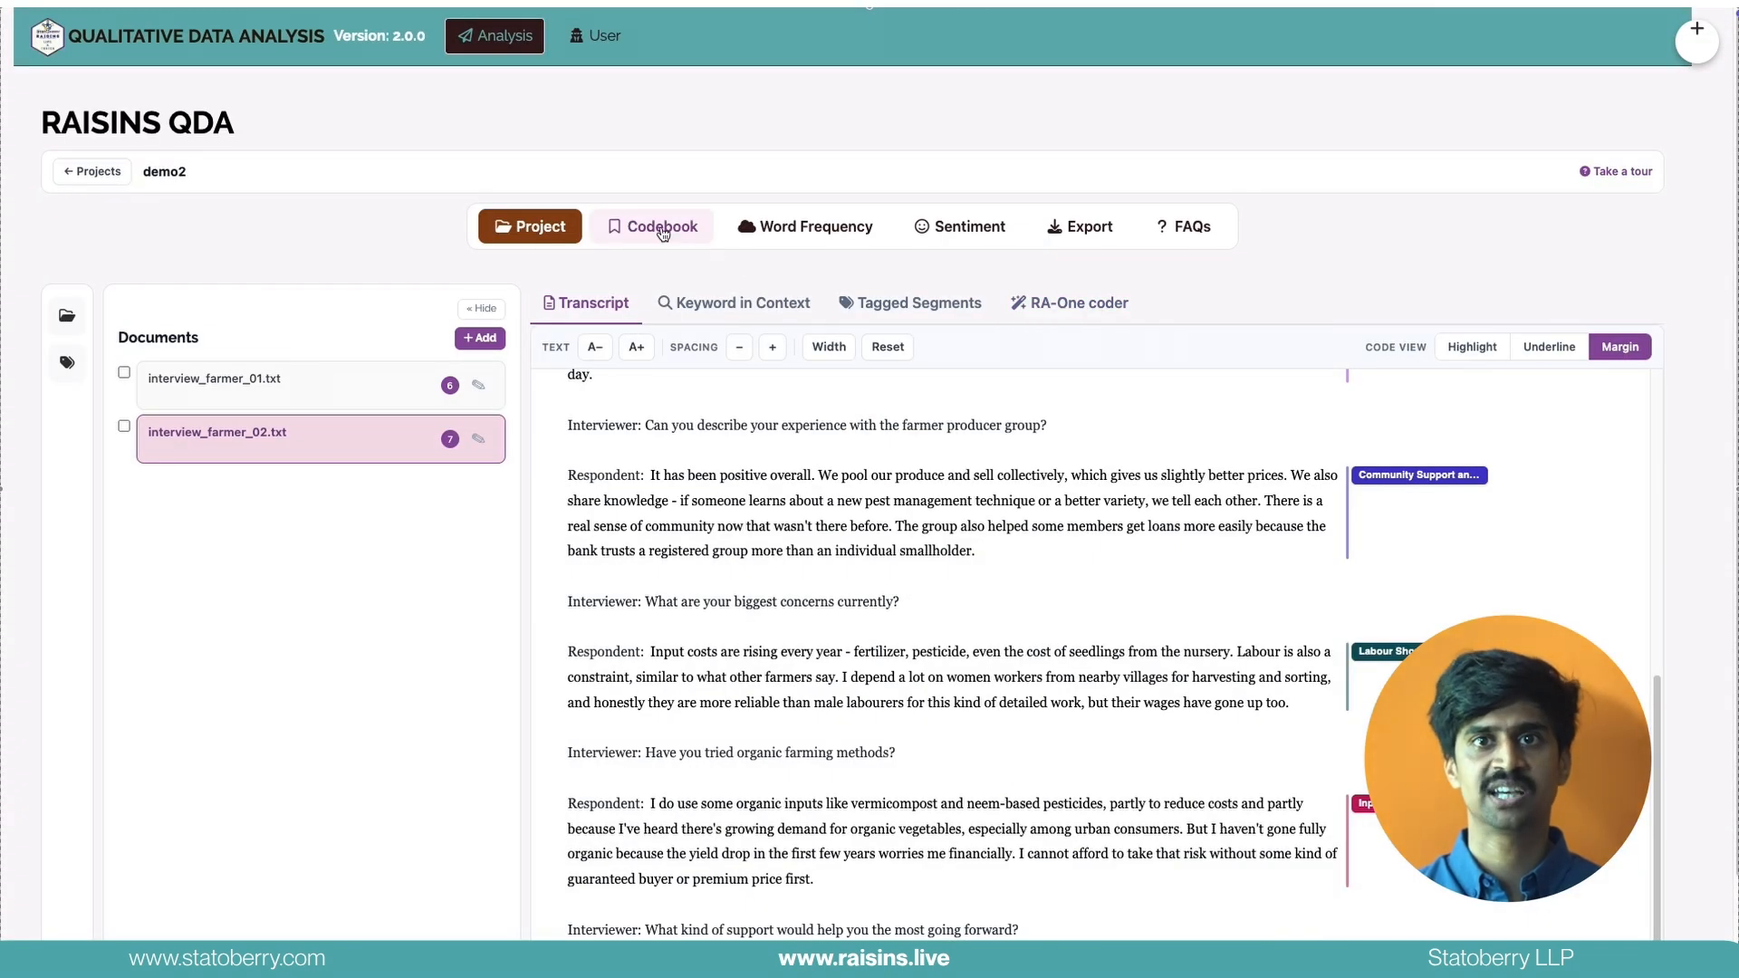
# Review the codebook visualisations by document, co-occurrence, share and hierarchy
pyautogui.click(666, 235)
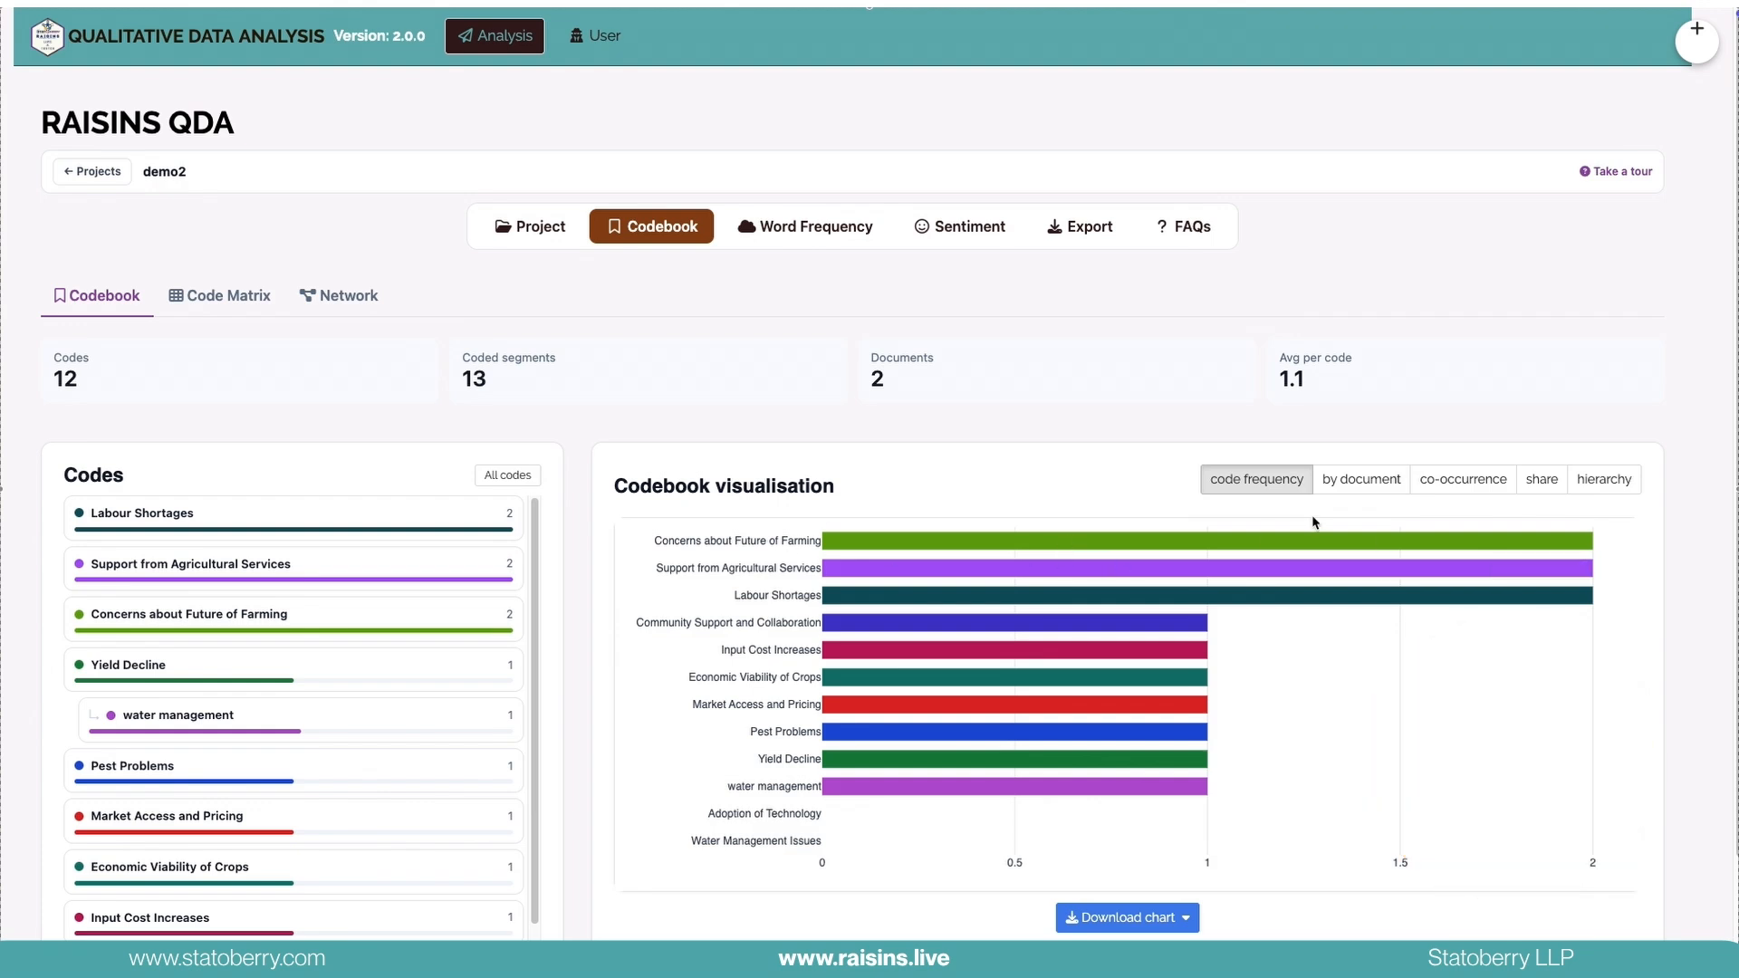
pyautogui.click(1361, 479)
pyautogui.click(1460, 481)
pyautogui.click(1541, 481)
pyautogui.click(1593, 489)
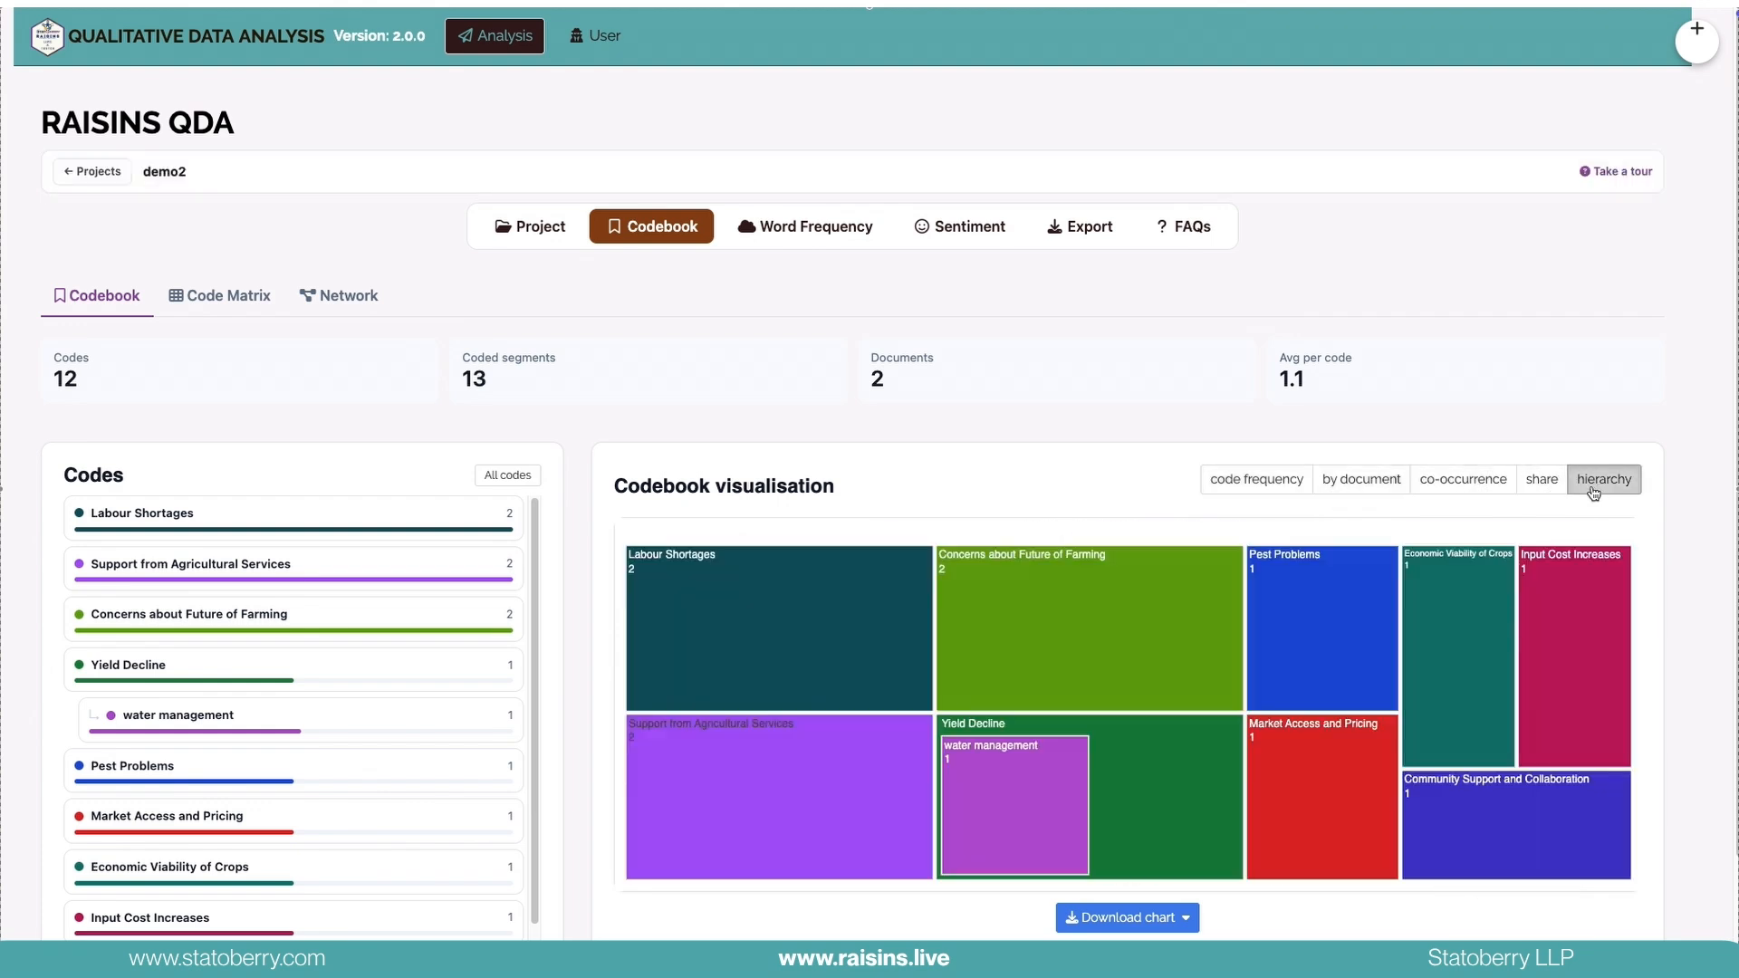
pyautogui.click(1542, 481)
pyautogui.click(1603, 482)
pyautogui.scroll(-2, 255, 573)
pyautogui.scroll(1, 245, 507)
pyautogui.scroll(-1, 241, 381)
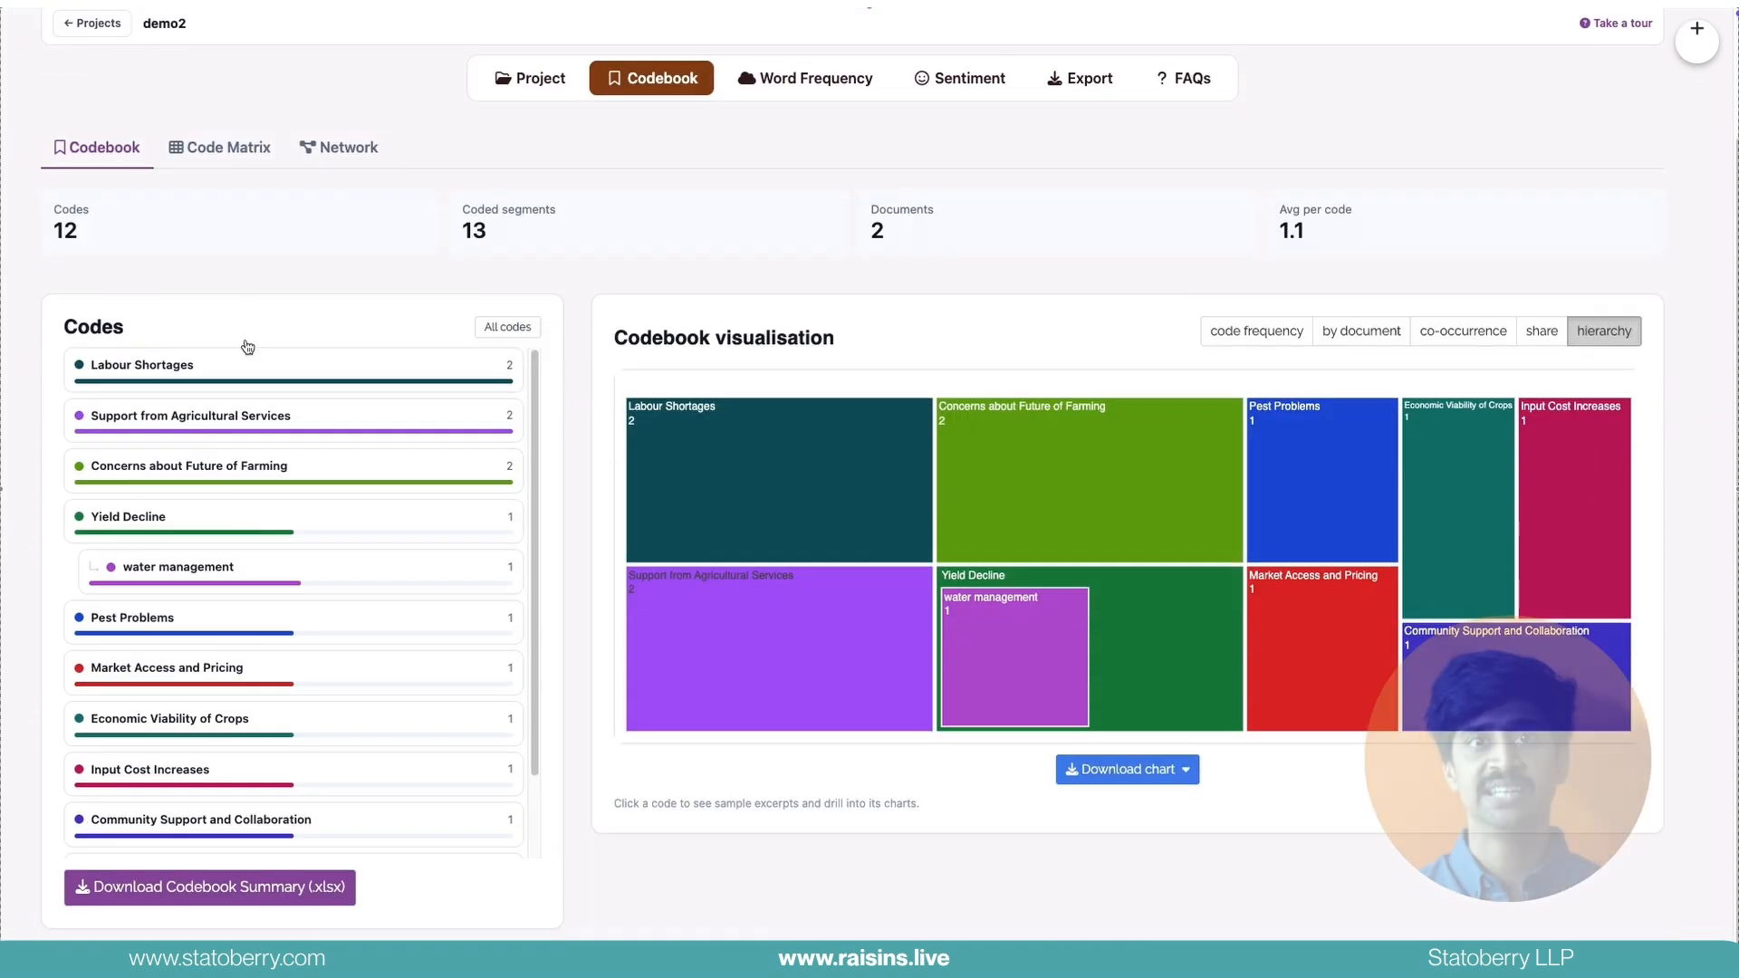
# Examine the code matrix for both interviews and display its code co-occurrence plot
pyautogui.click(224, 162)
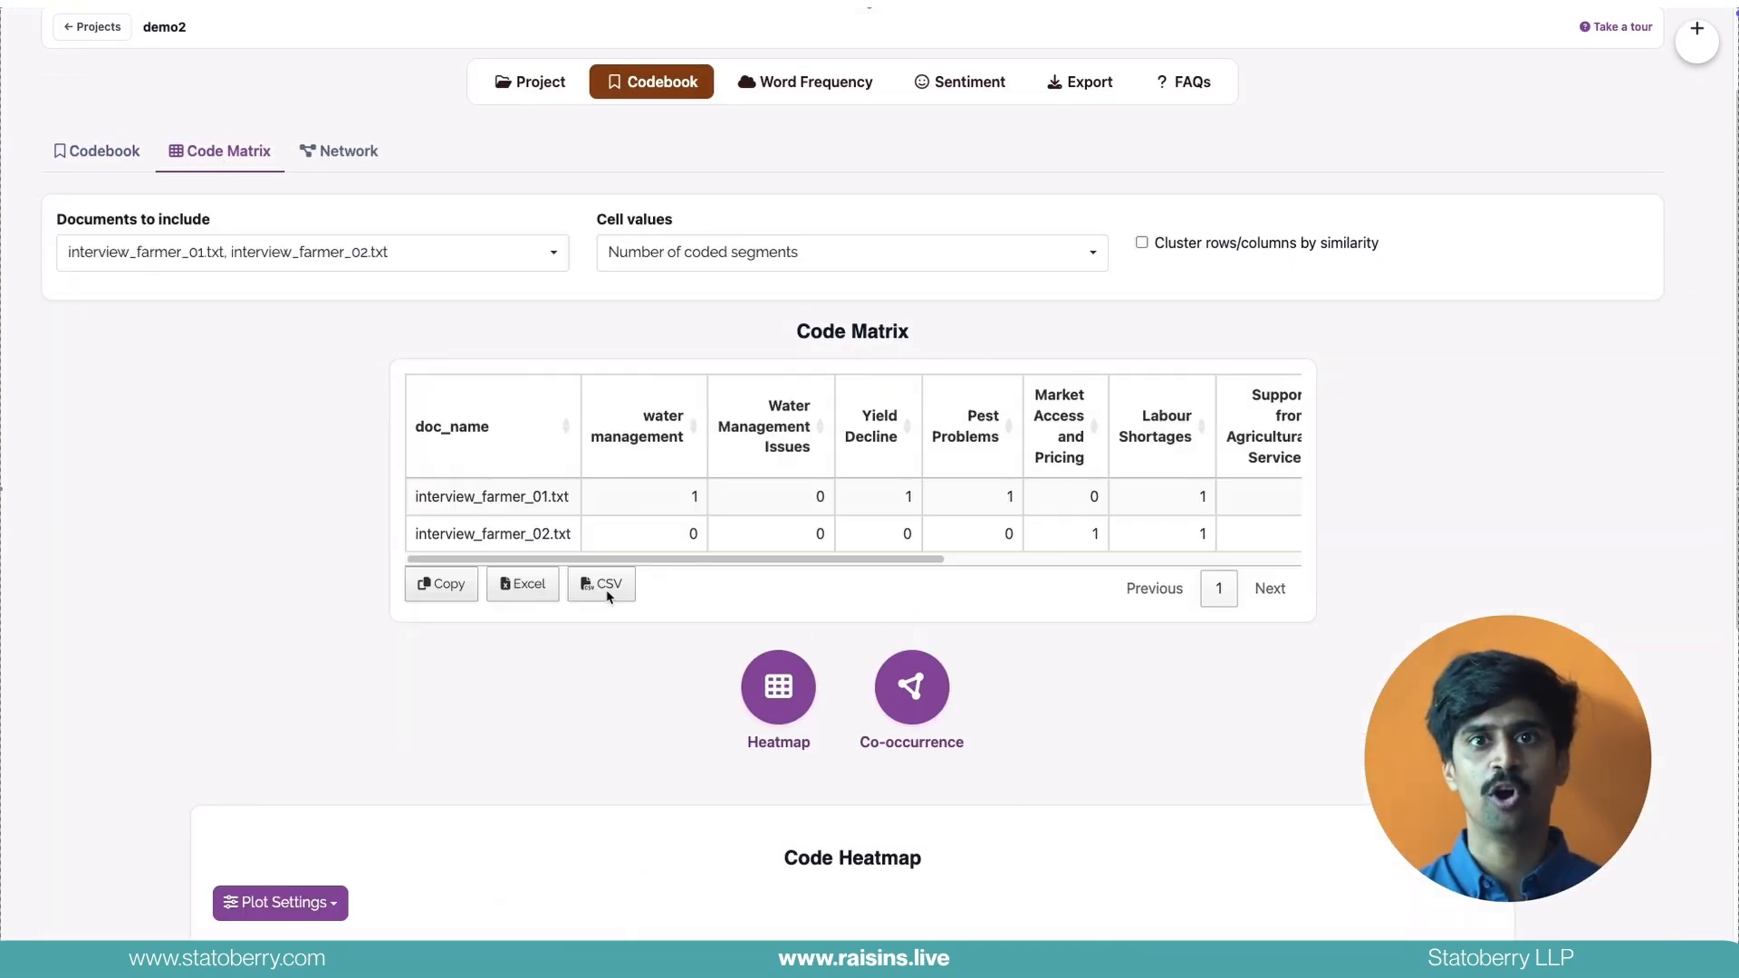
pyautogui.scroll(-3, 605, 588)
pyautogui.scroll(2, 607, 597)
pyautogui.click(906, 555)
pyautogui.scroll(-5, 768, 631)
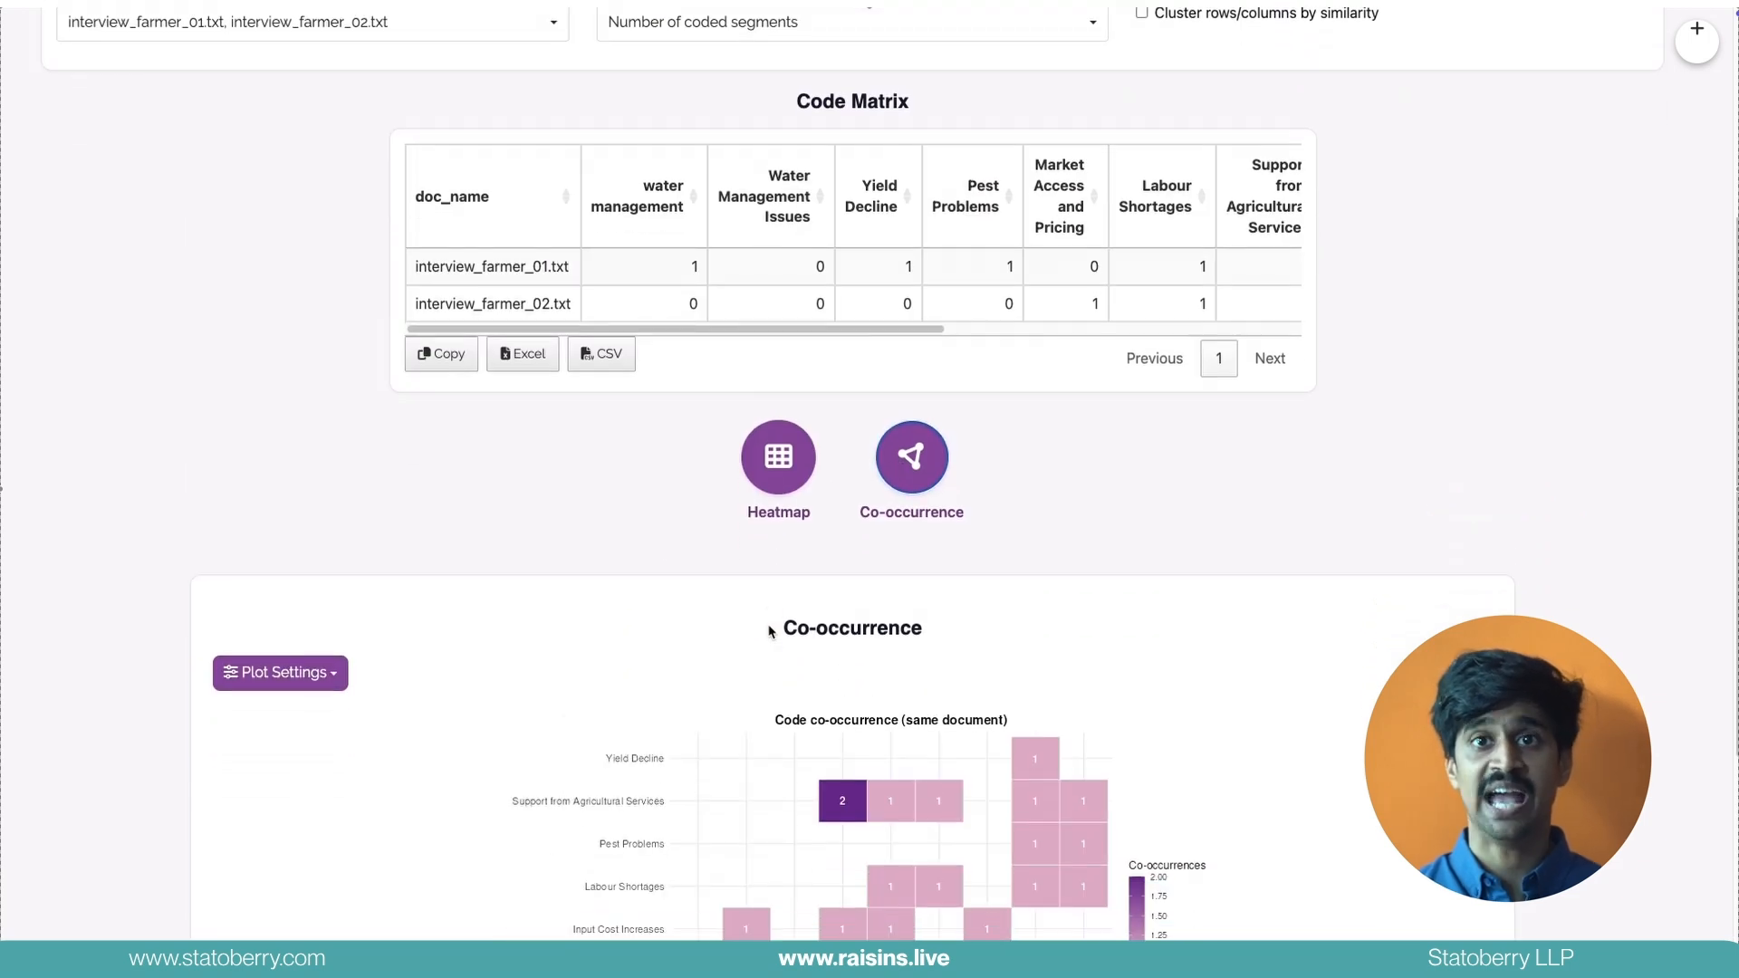
pyautogui.scroll(7, 768, 631)
# Build the code network that links codes by co-occurrence within the same segment
pyautogui.click(340, 185)
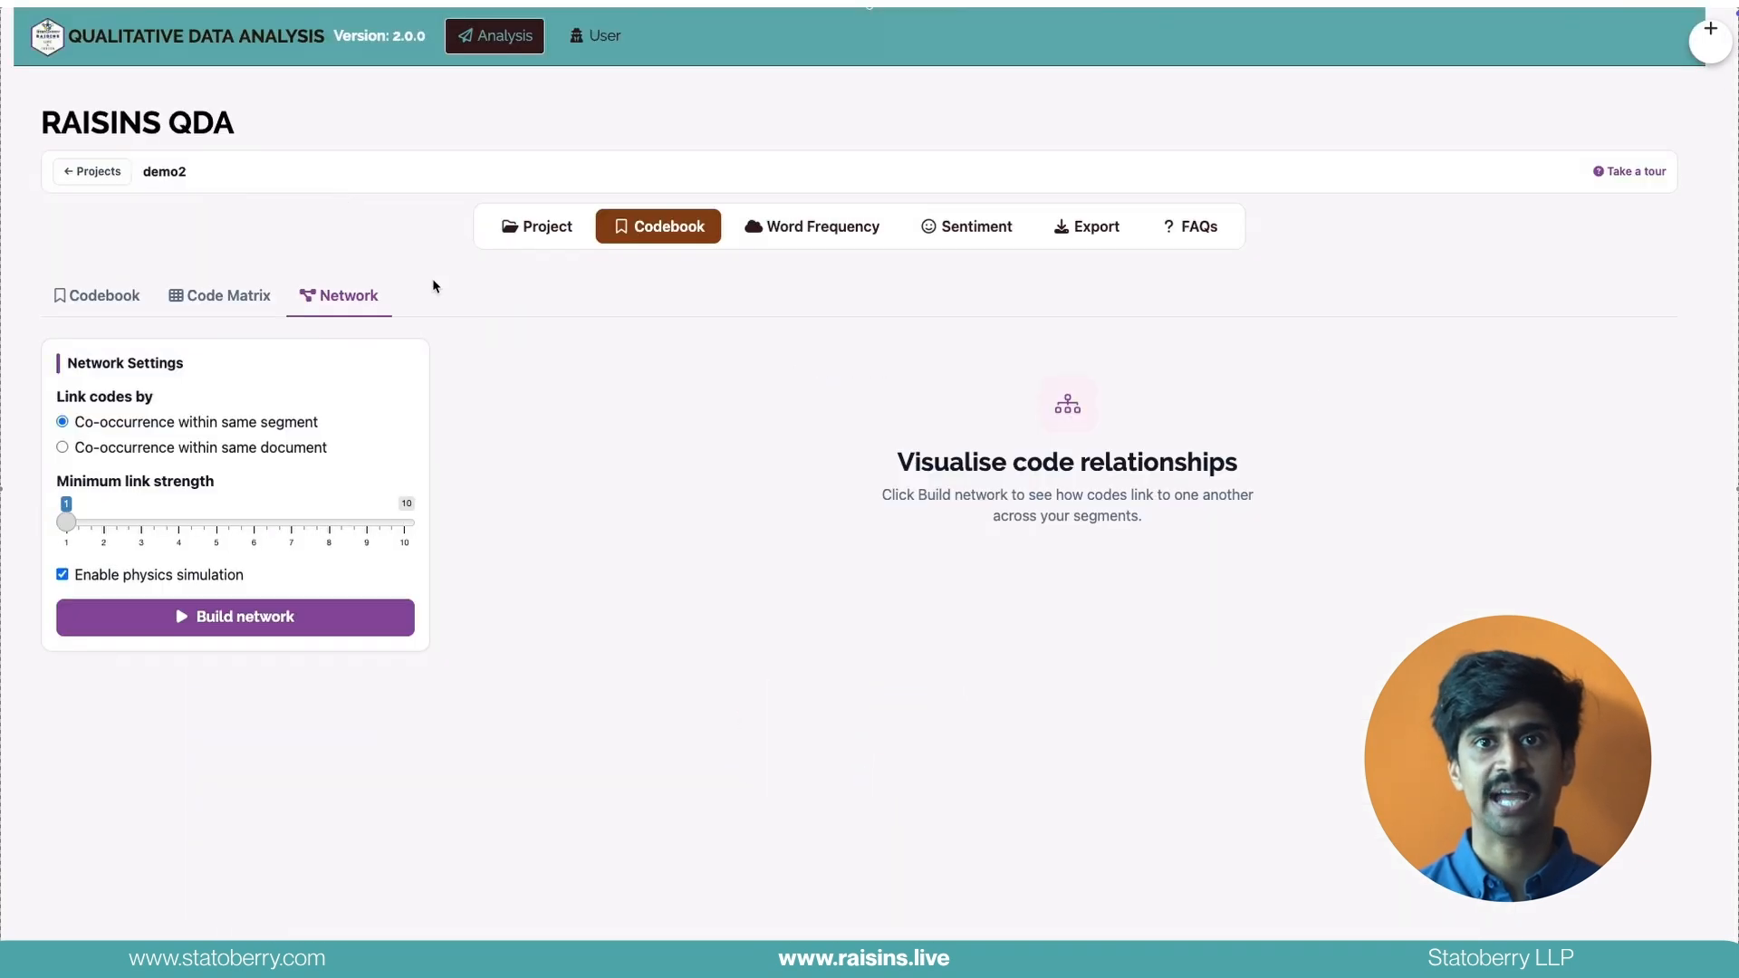
pyautogui.click(165, 616)
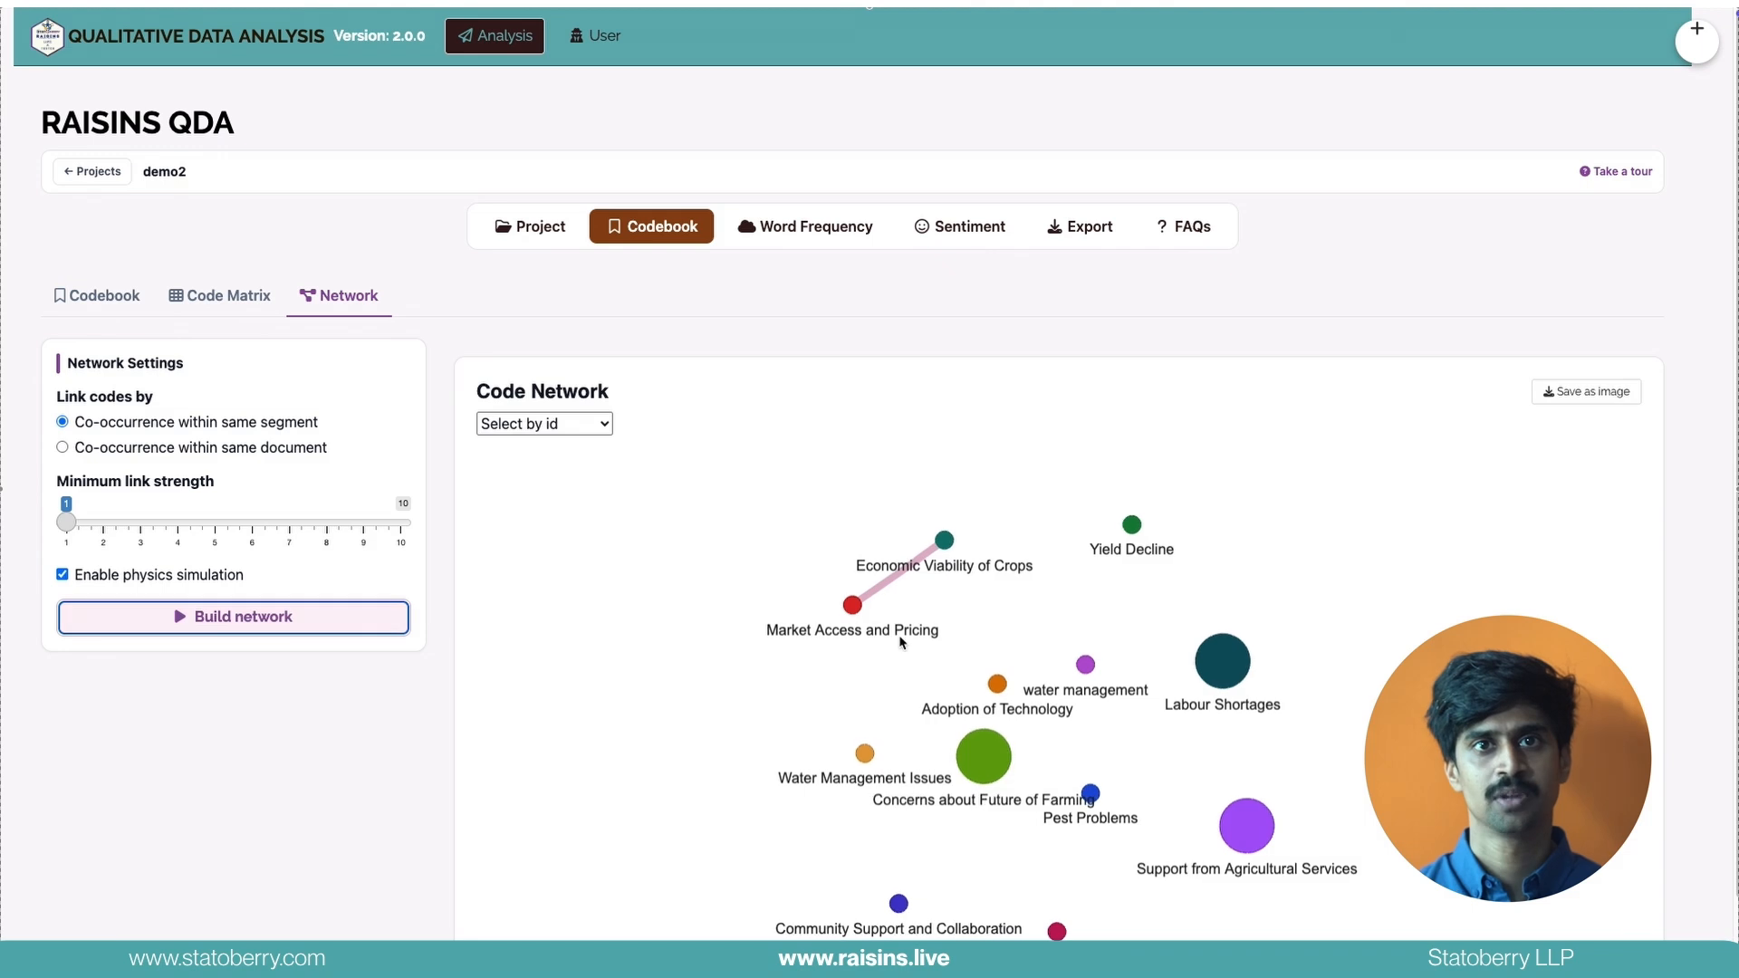
# Exclude the words "respondent, interviewer" from the word frequency analysis of both interviews
pyautogui.click(788, 228)
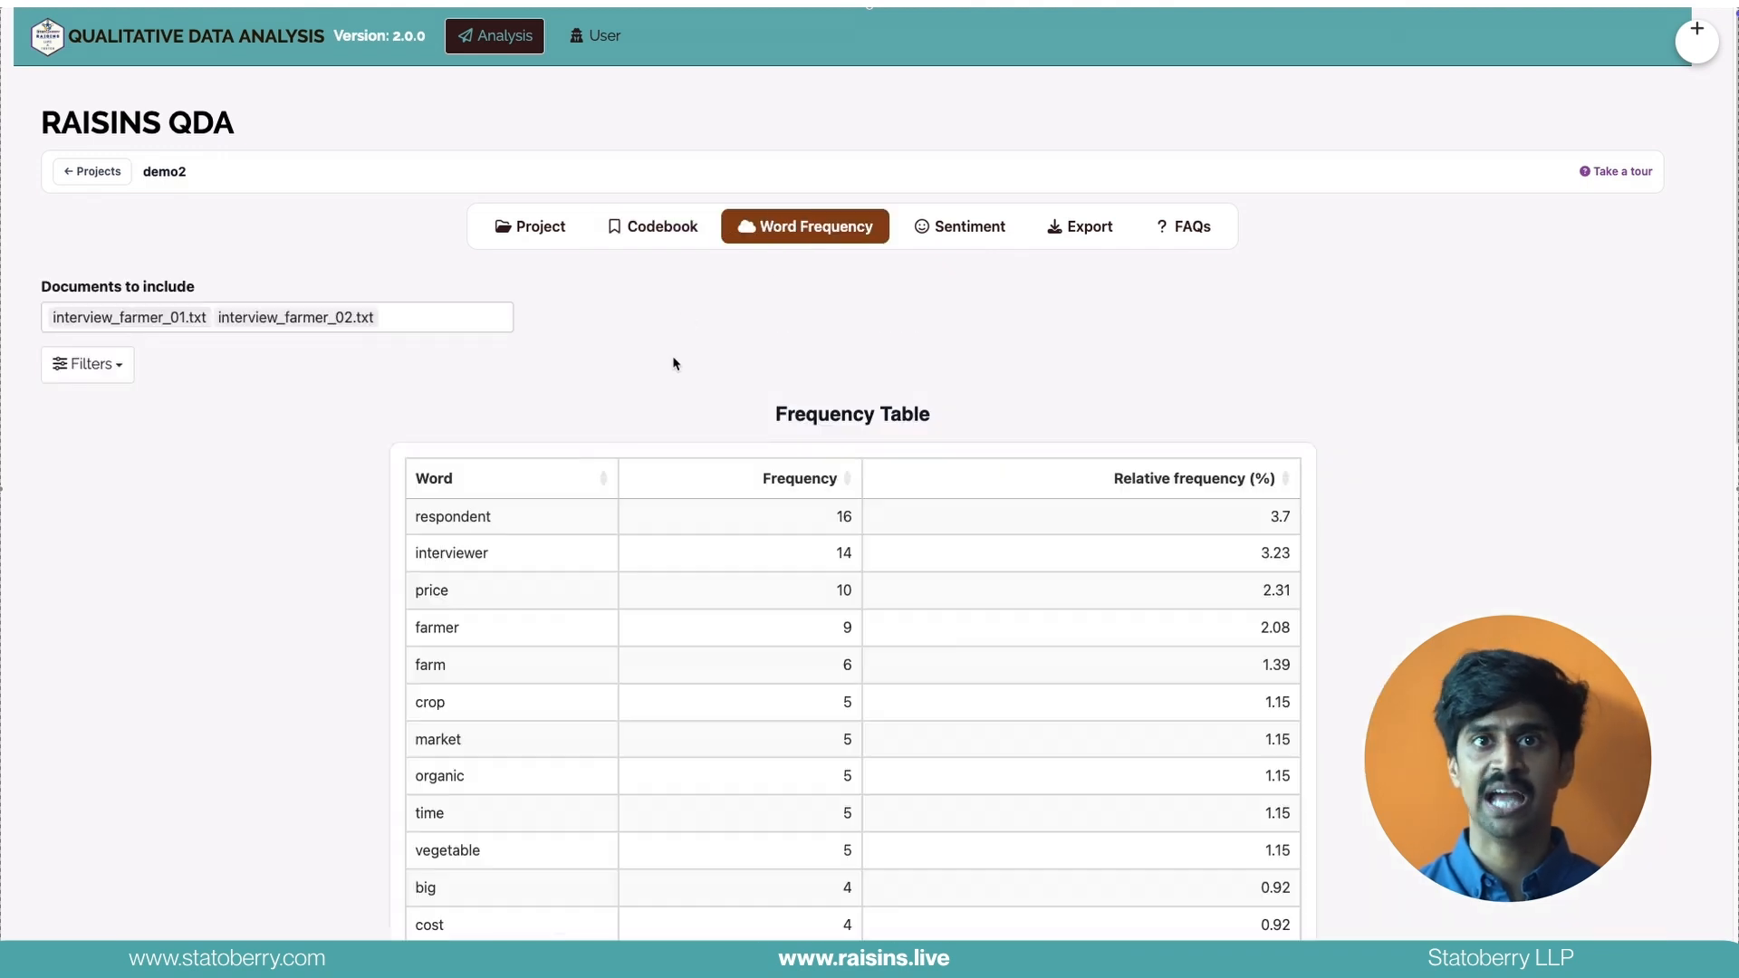
pyautogui.click(115, 385)
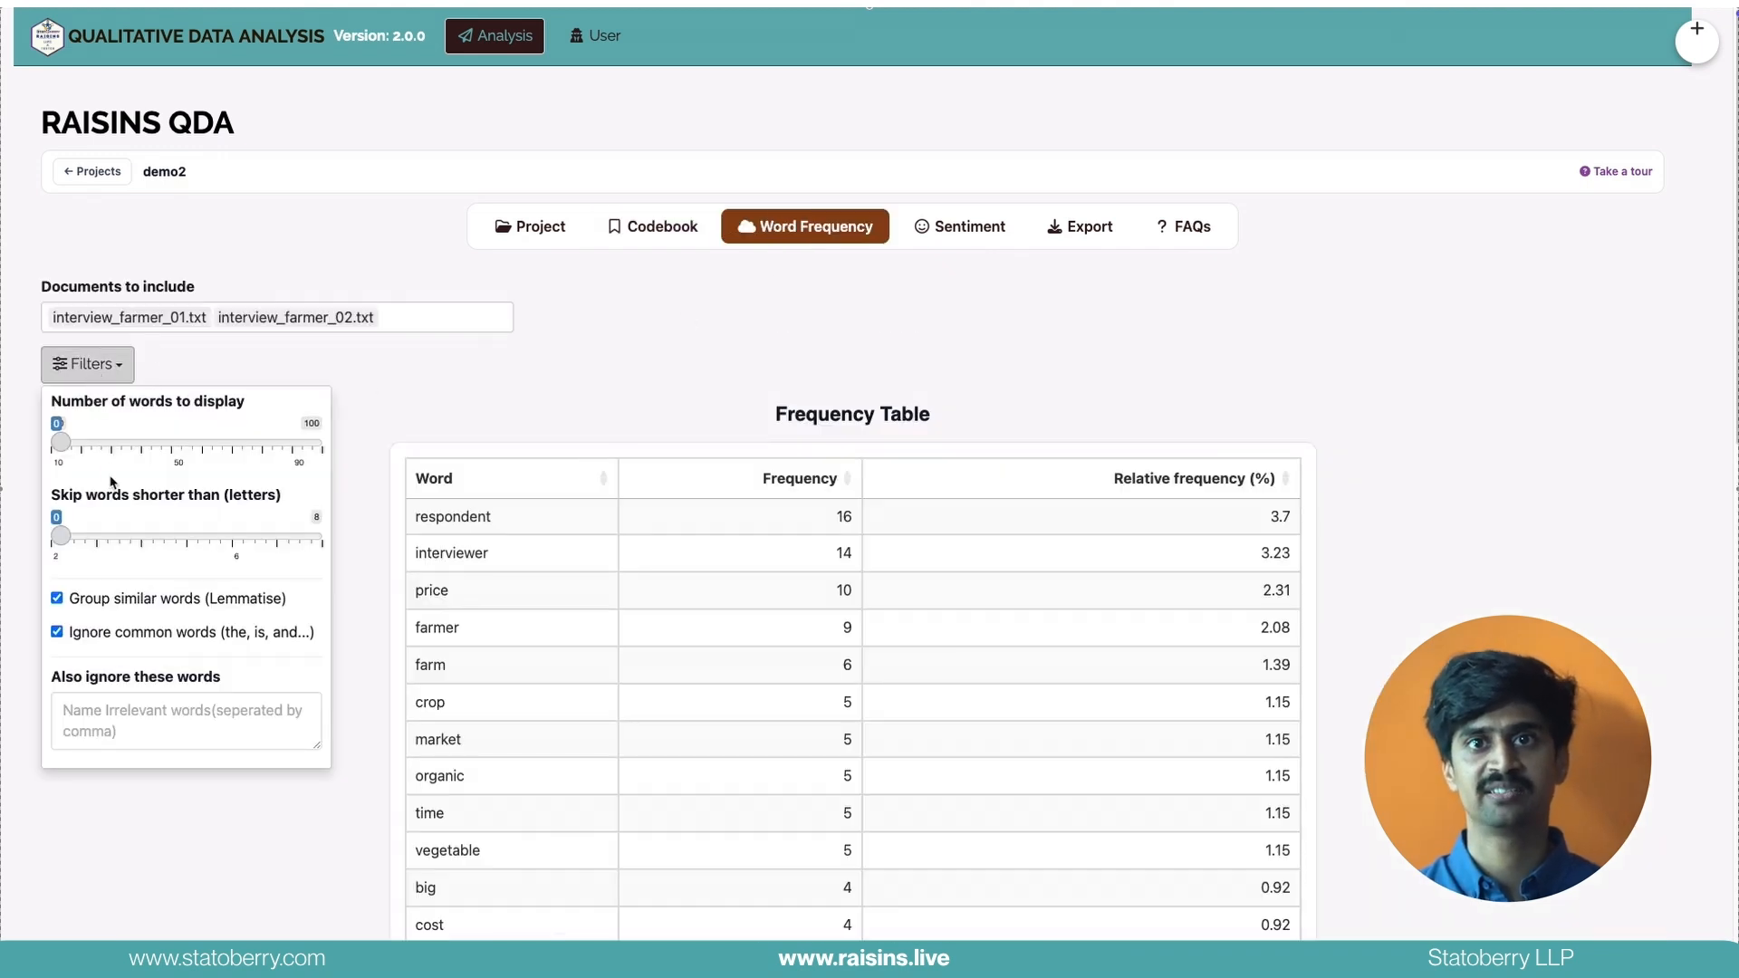
pyautogui.click(145, 705)
pyautogui.write('respo')
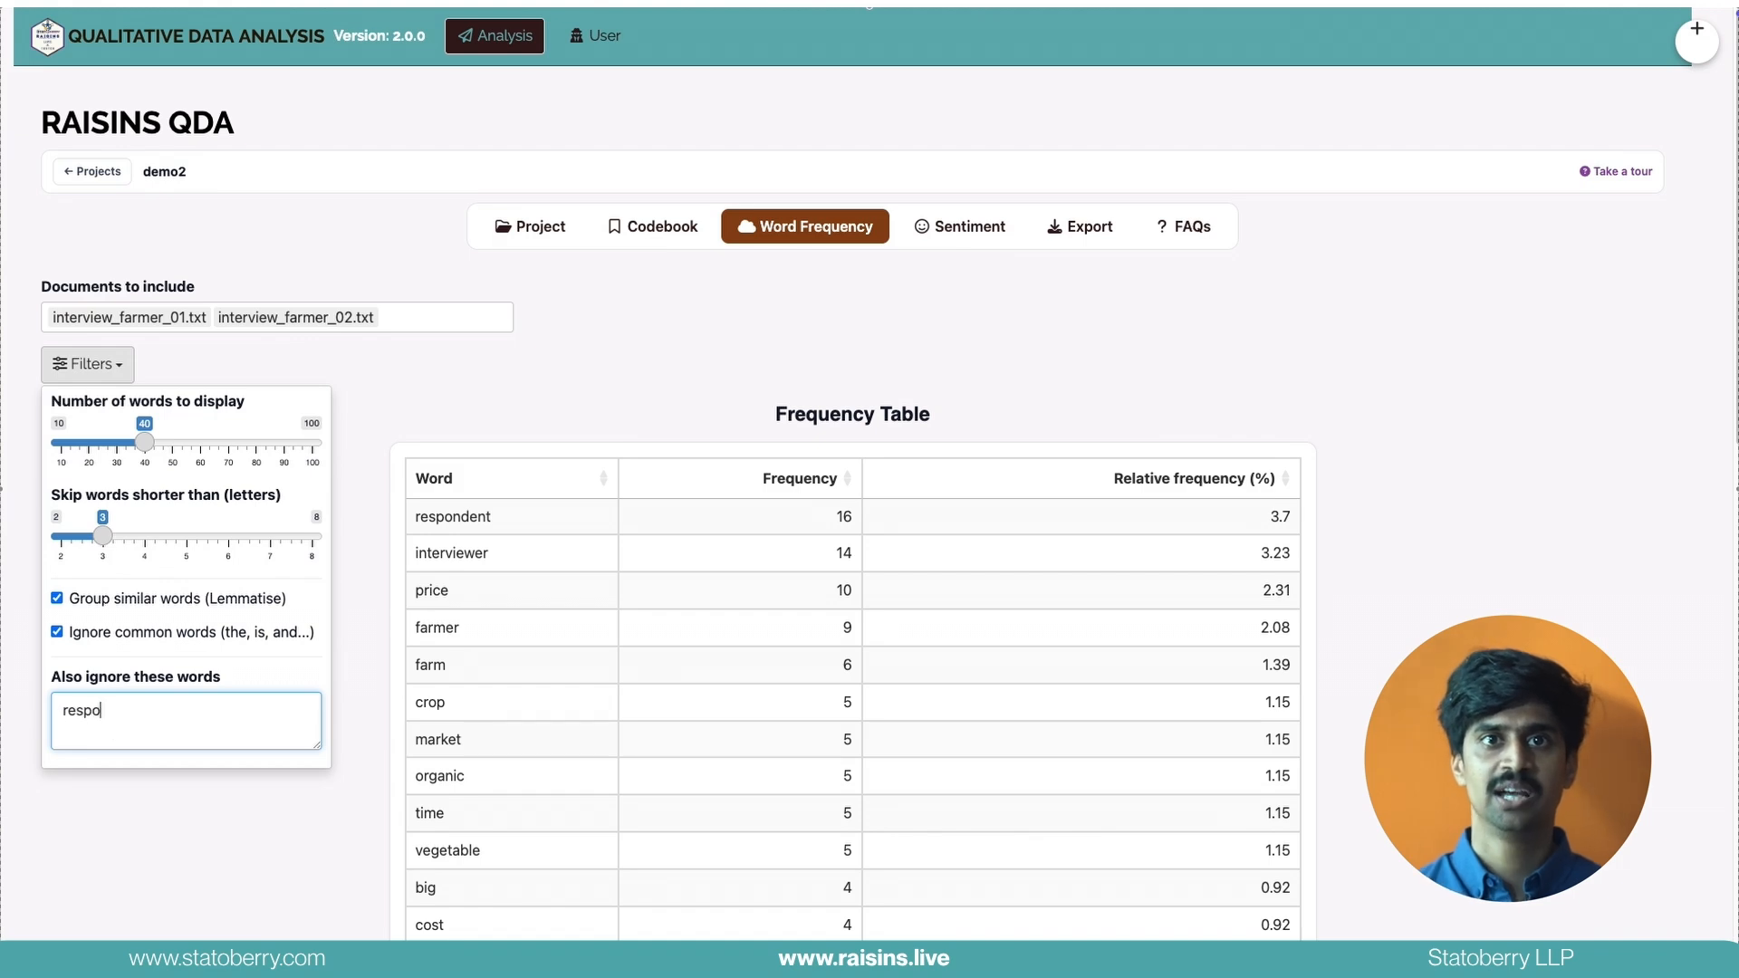
pyautogui.write('ndeb')
pyautogui.press('BackSpace')
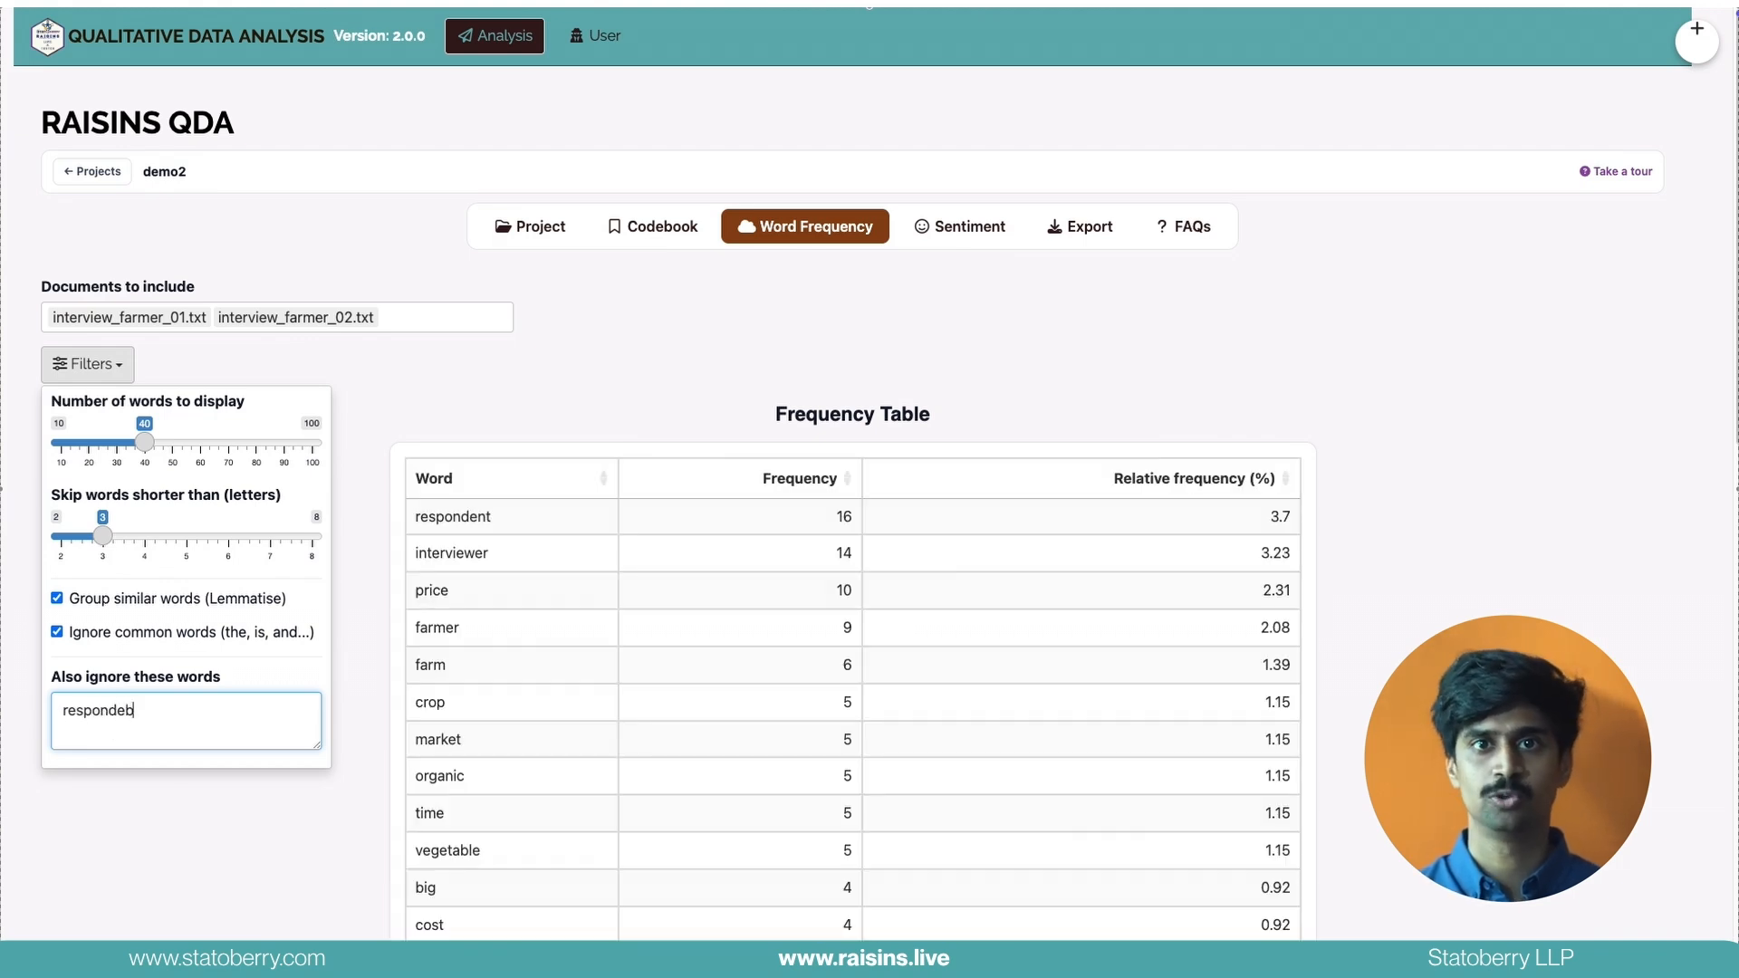
pyautogui.write('nt')
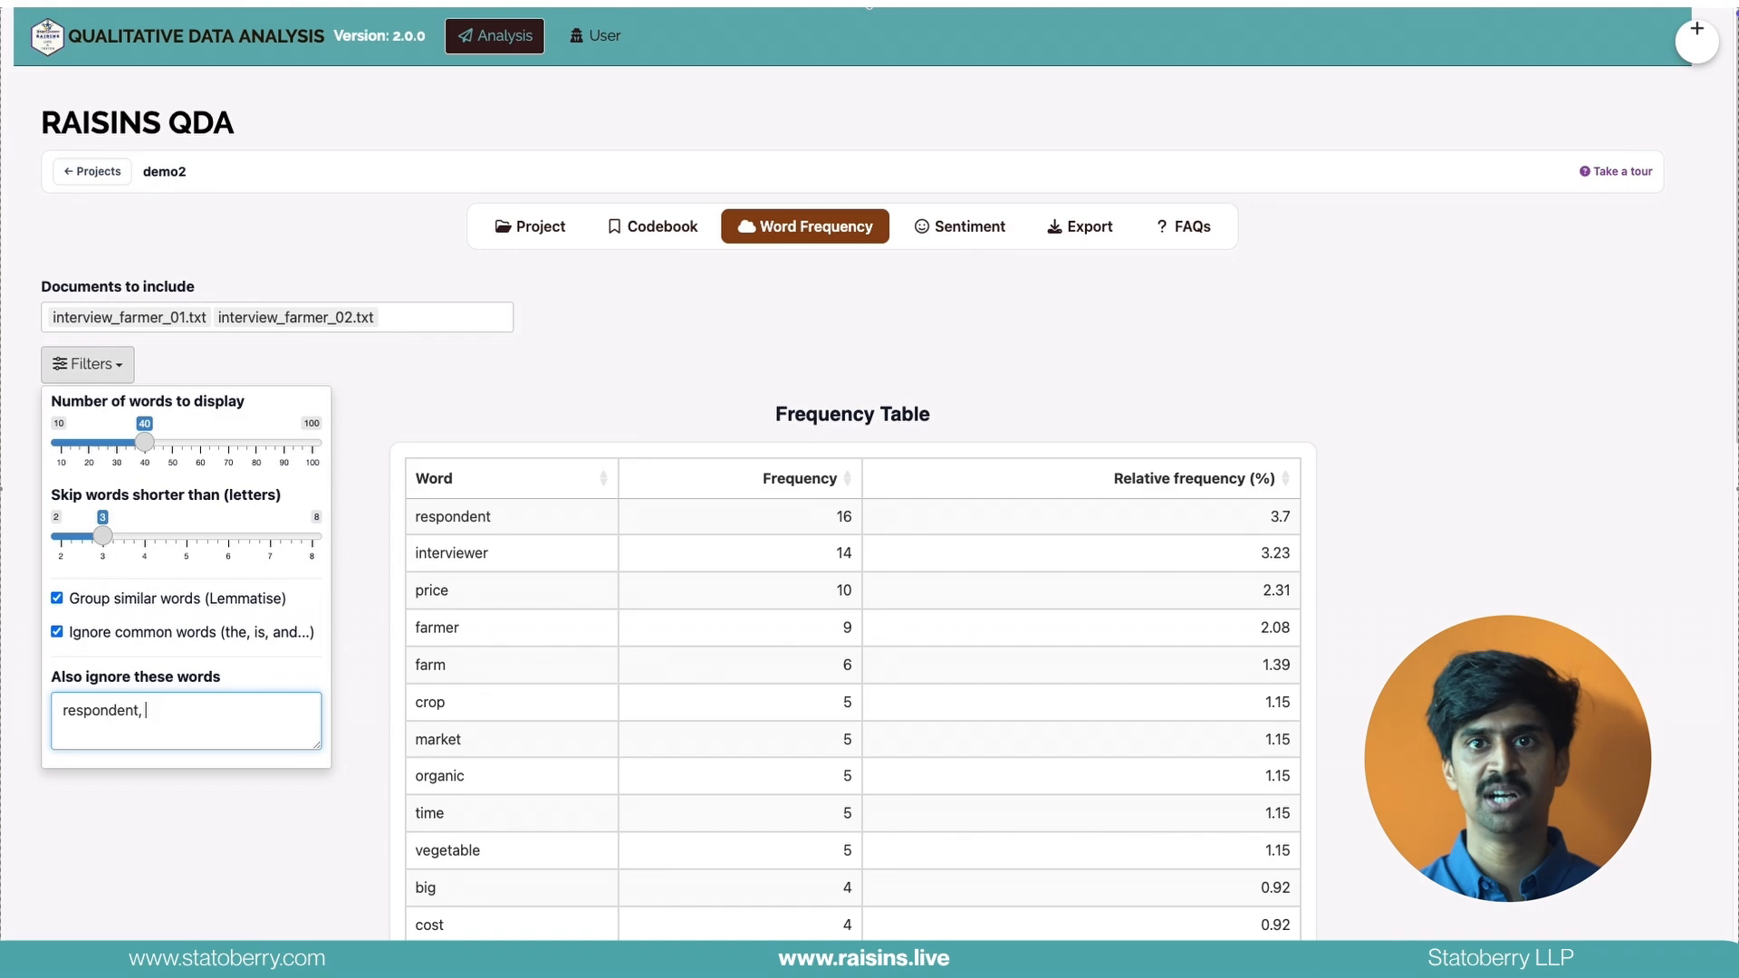
pyautogui.write(', interviewer')
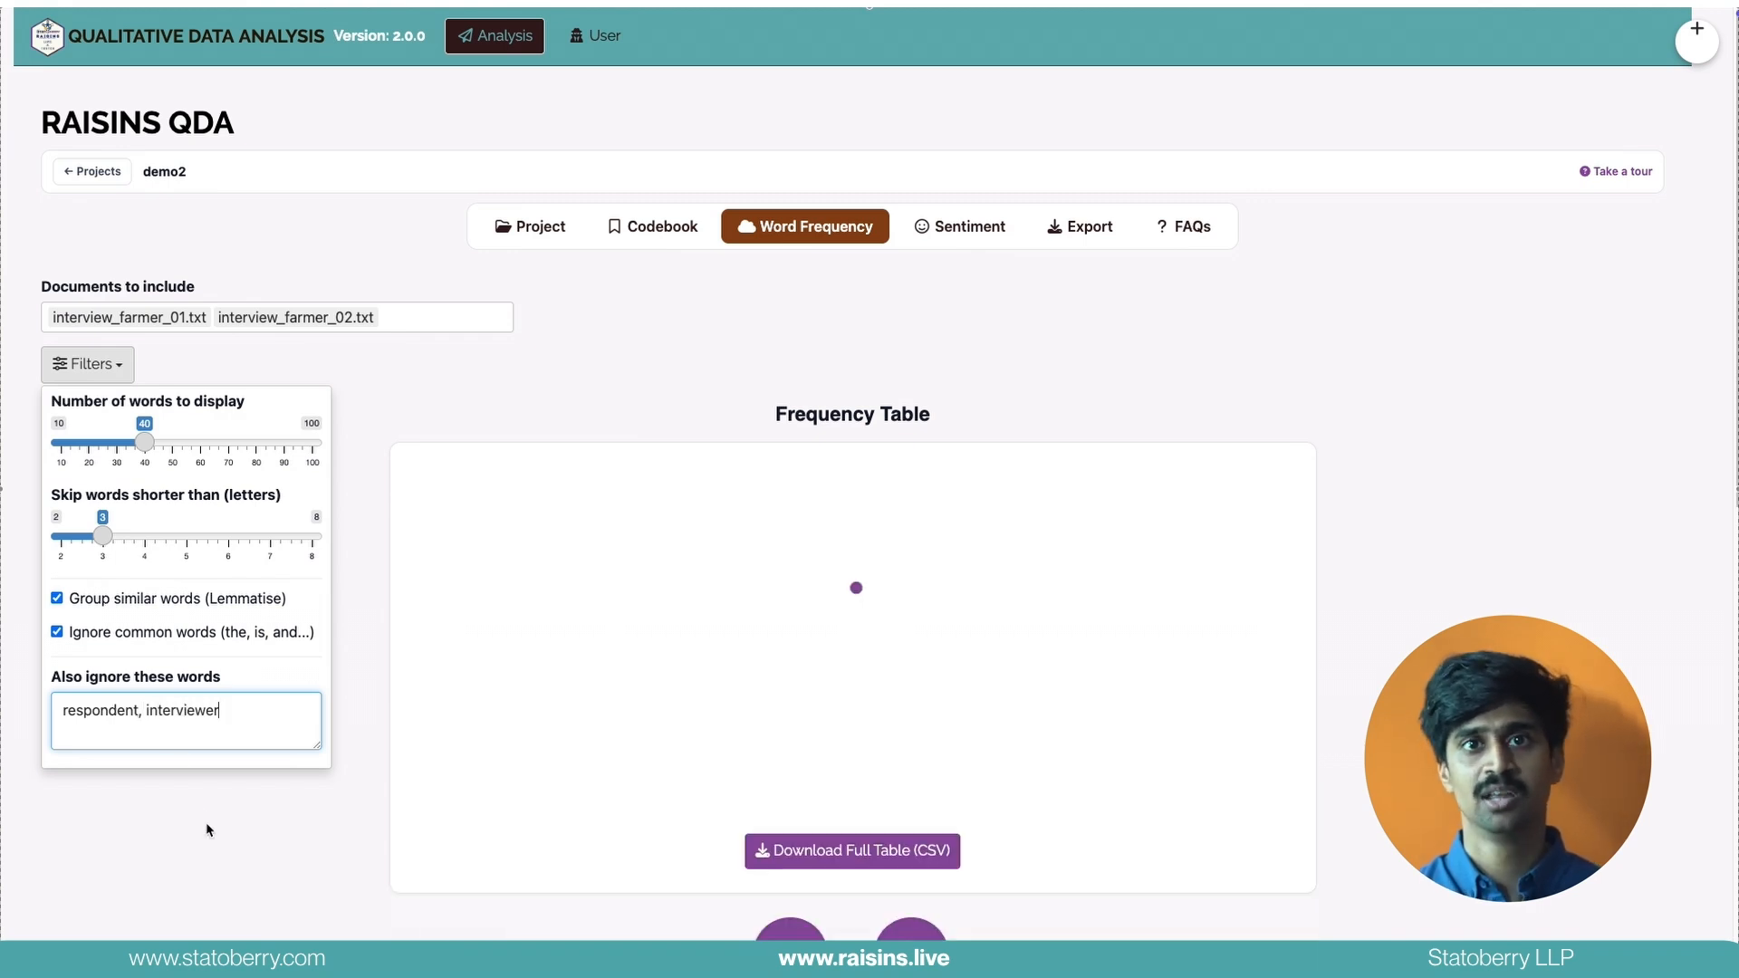
pyautogui.click(262, 809)
# Display the word frequencies as a word cloud and download the plot as PNG
pyautogui.scroll(-12, 379, 549)
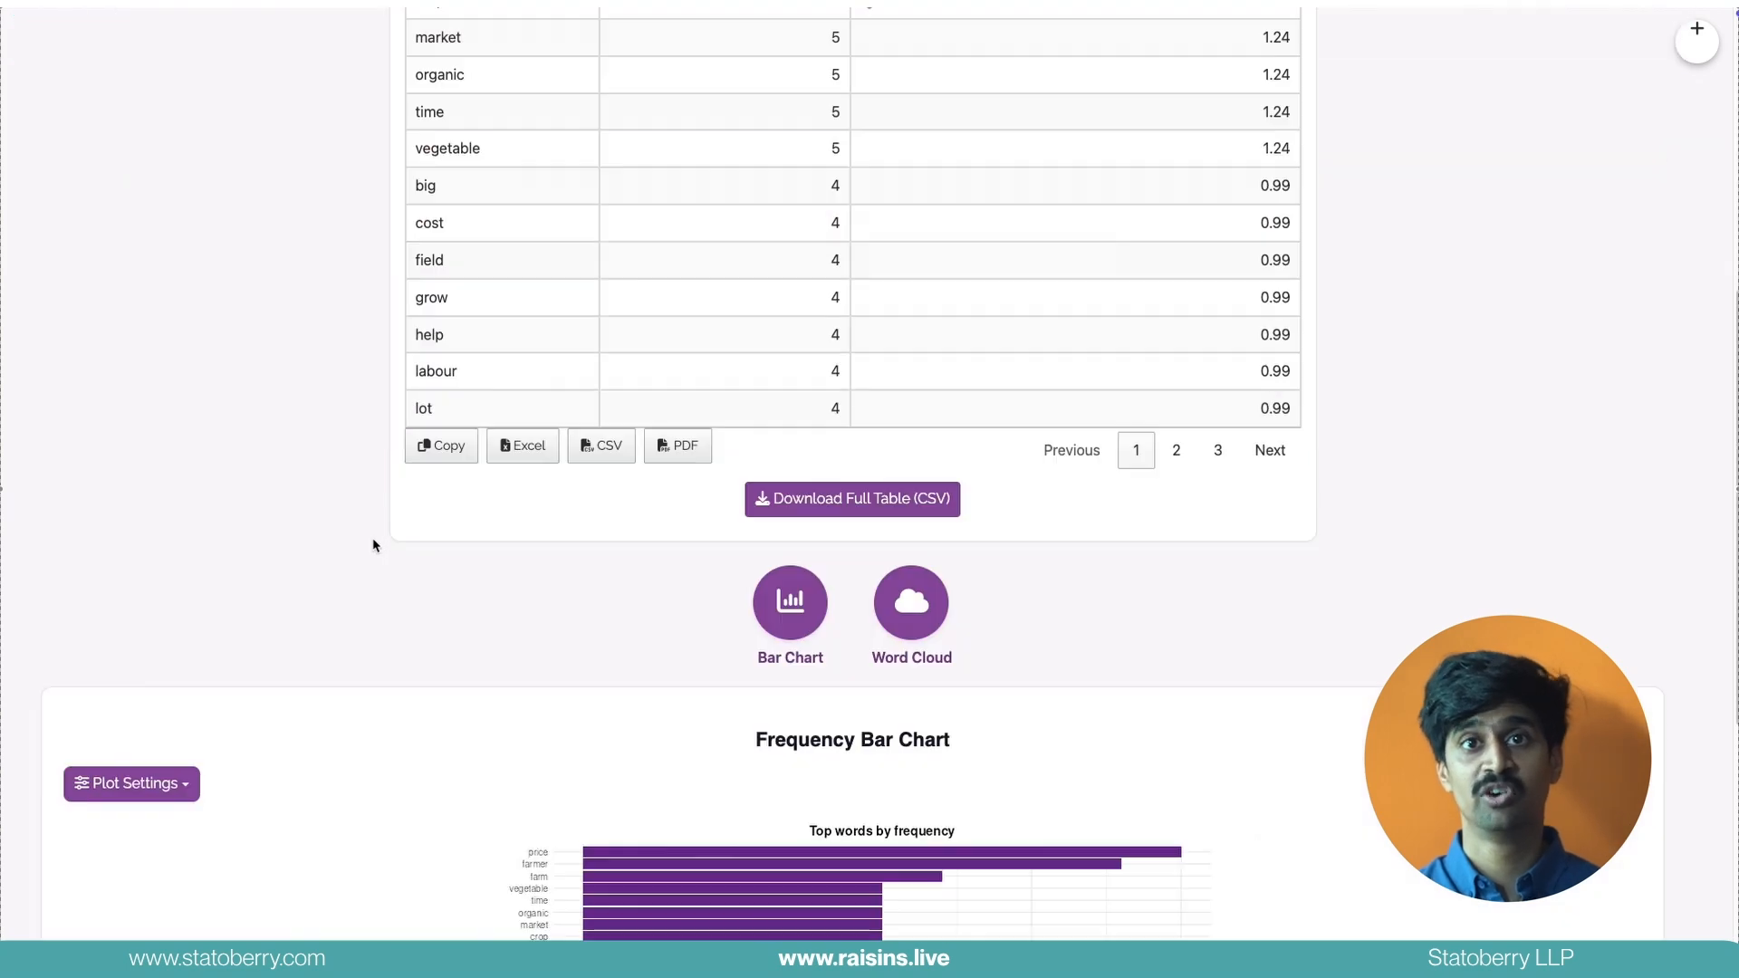
pyautogui.click(912, 56)
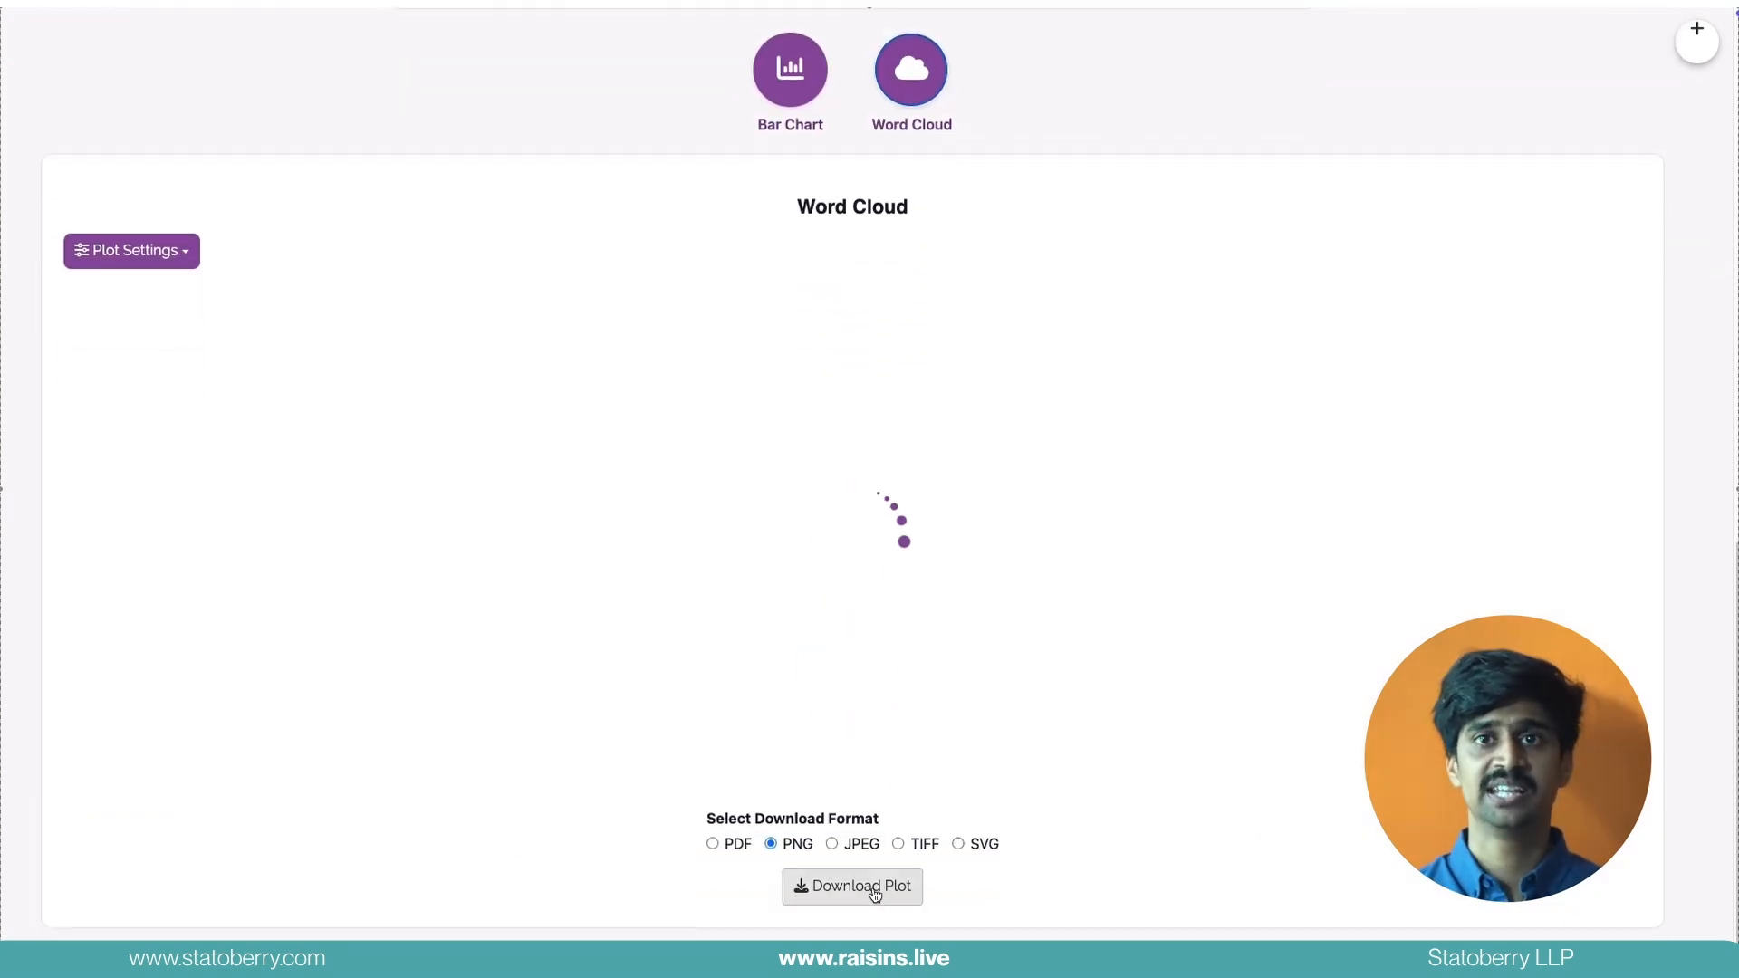
pyautogui.click(865, 886)
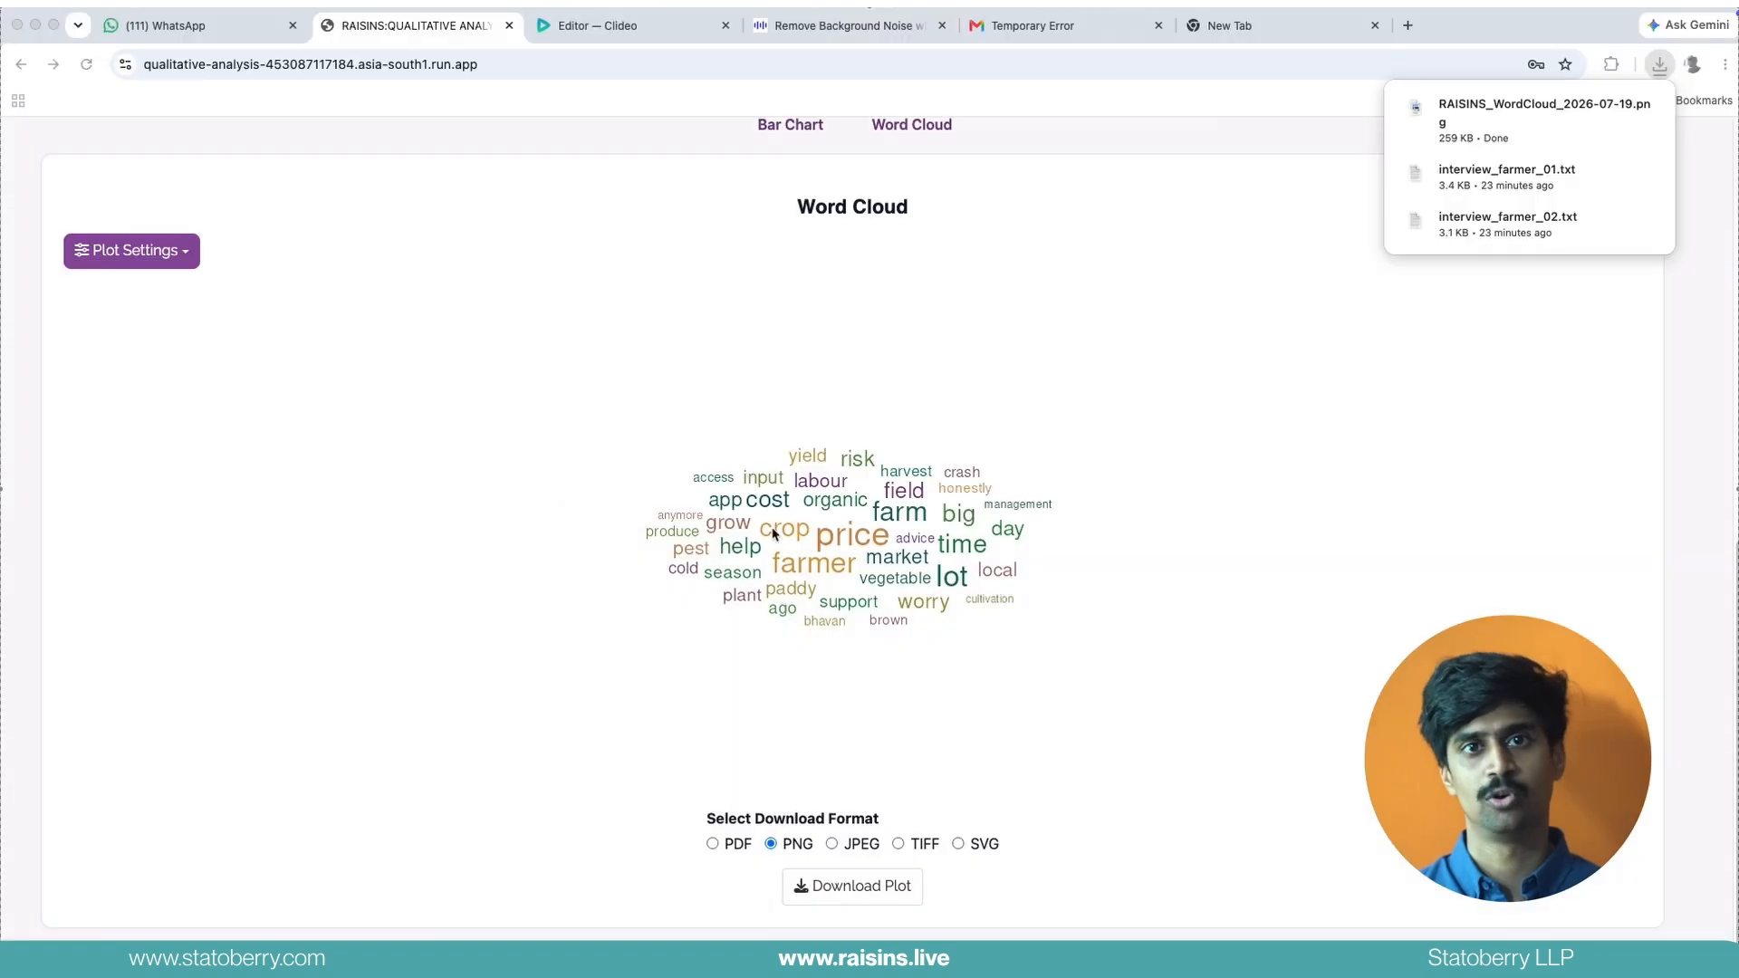
# Analyse the interviews' sentiment with the NRC Emotion Lexicon and view the emotion profile plot
pyautogui.scroll(10, 979, 438)
pyautogui.click(955, 226)
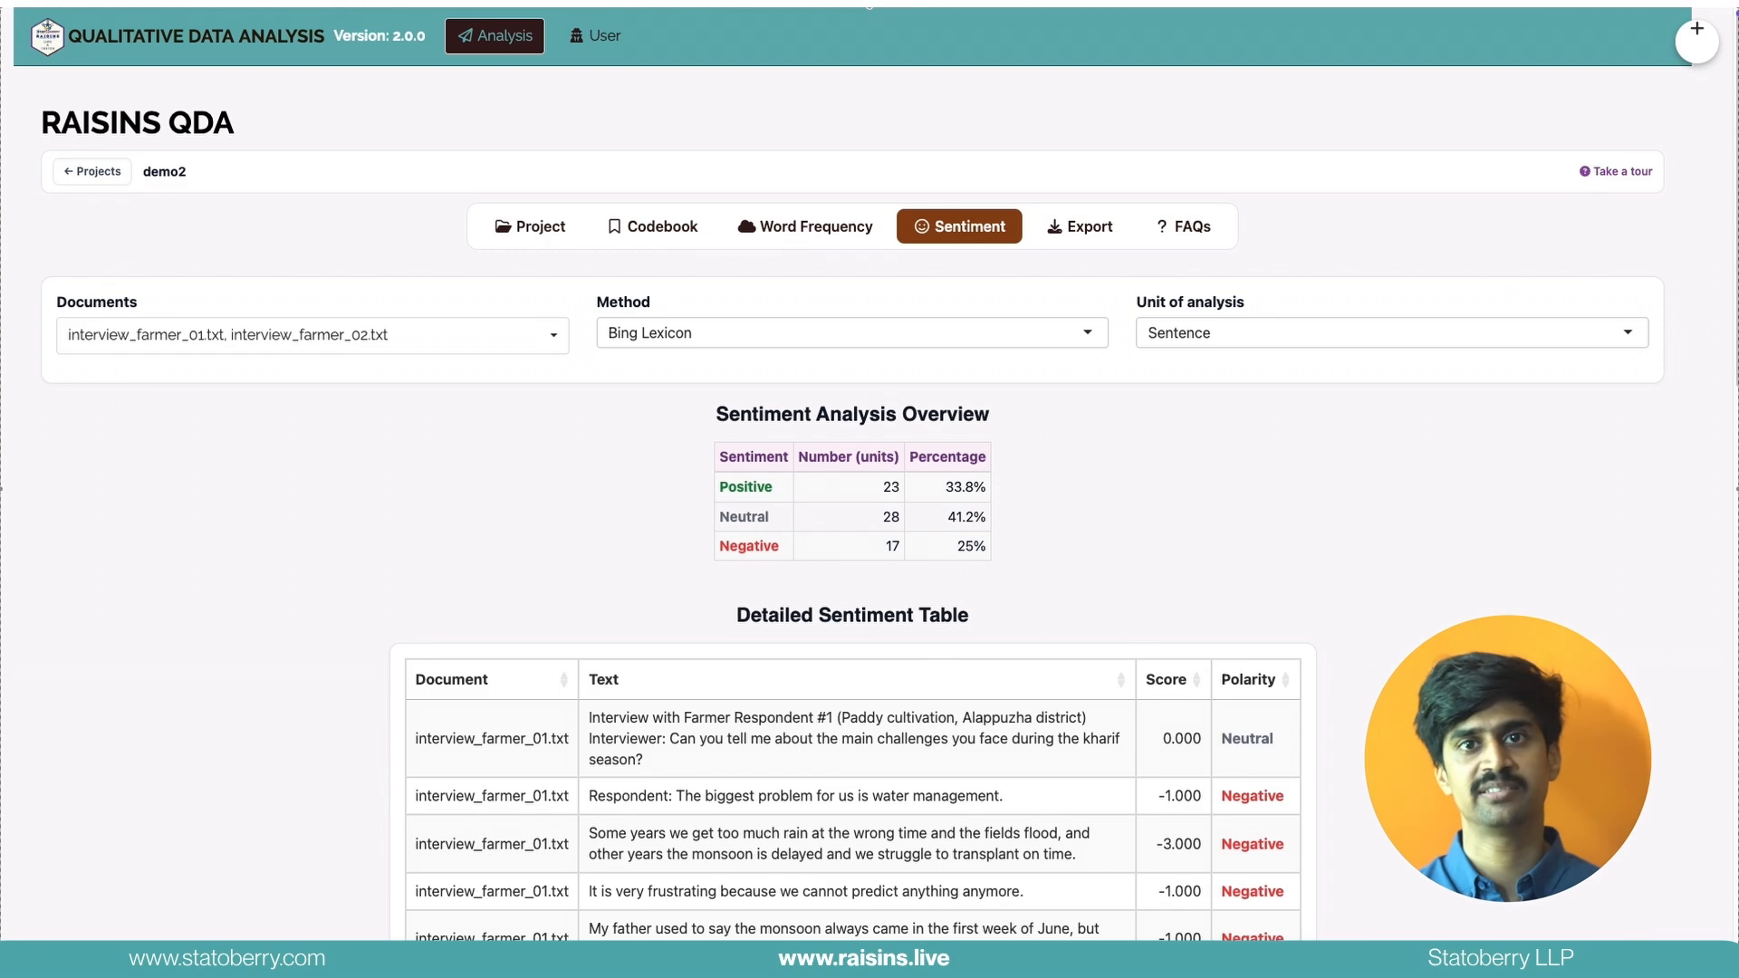
pyautogui.click(667, 336)
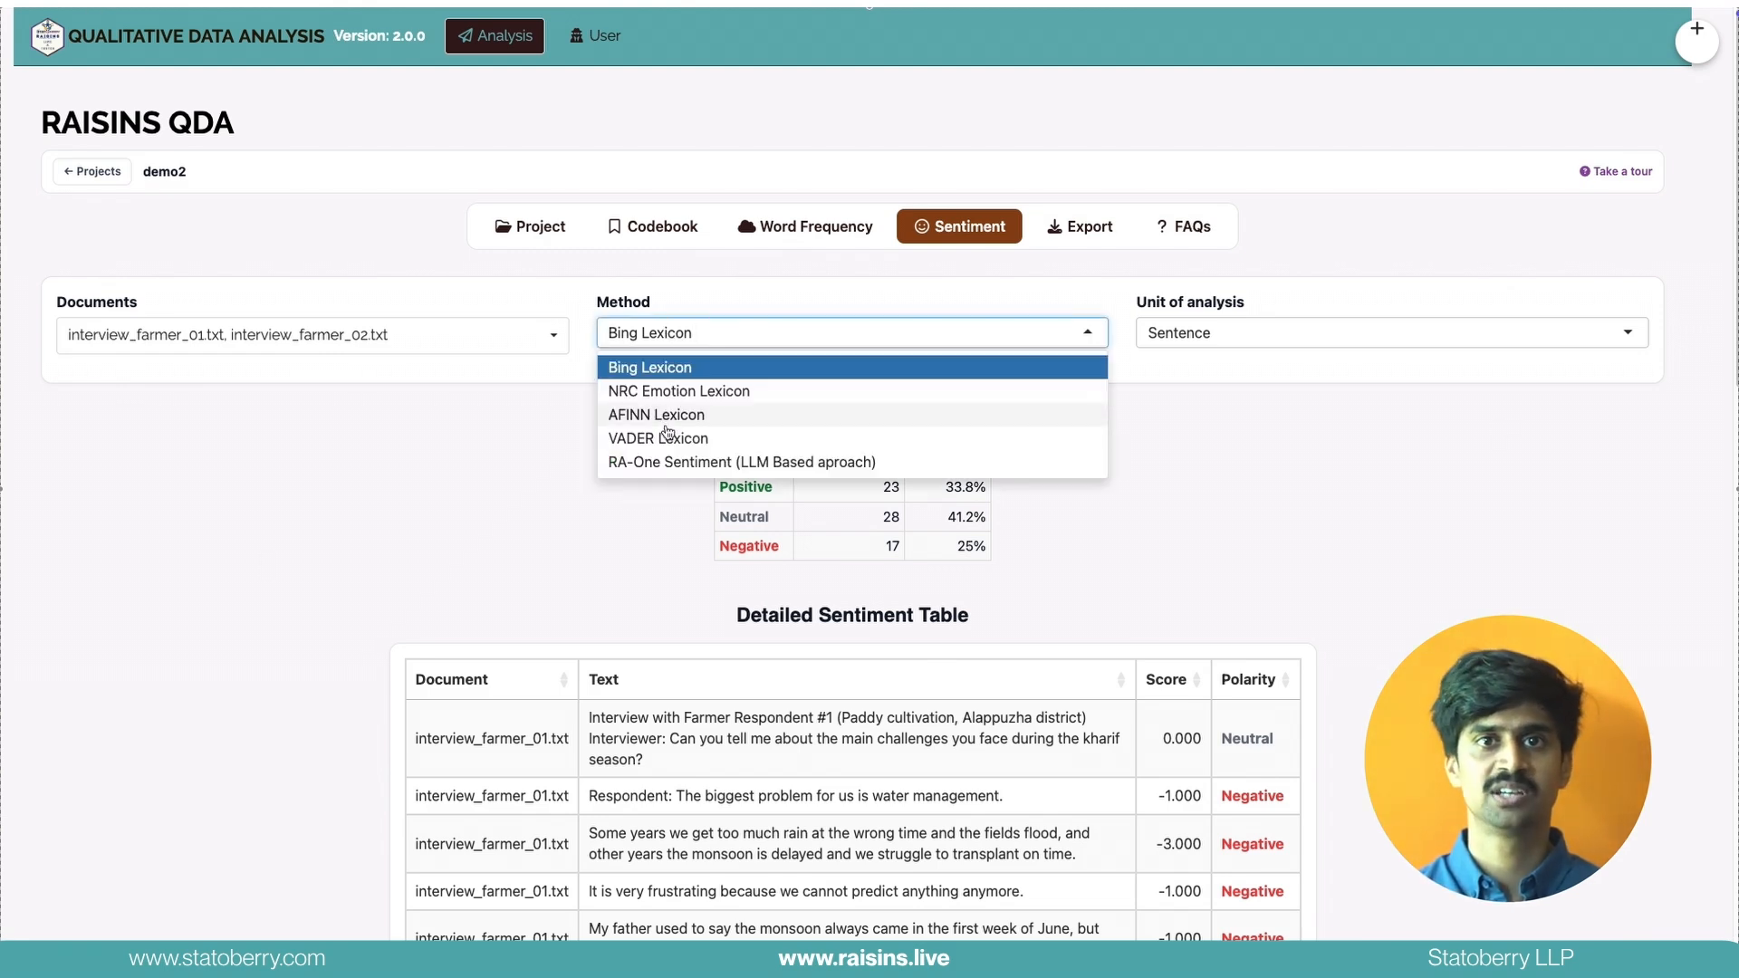
pyautogui.click(668, 417)
pyautogui.click(681, 393)
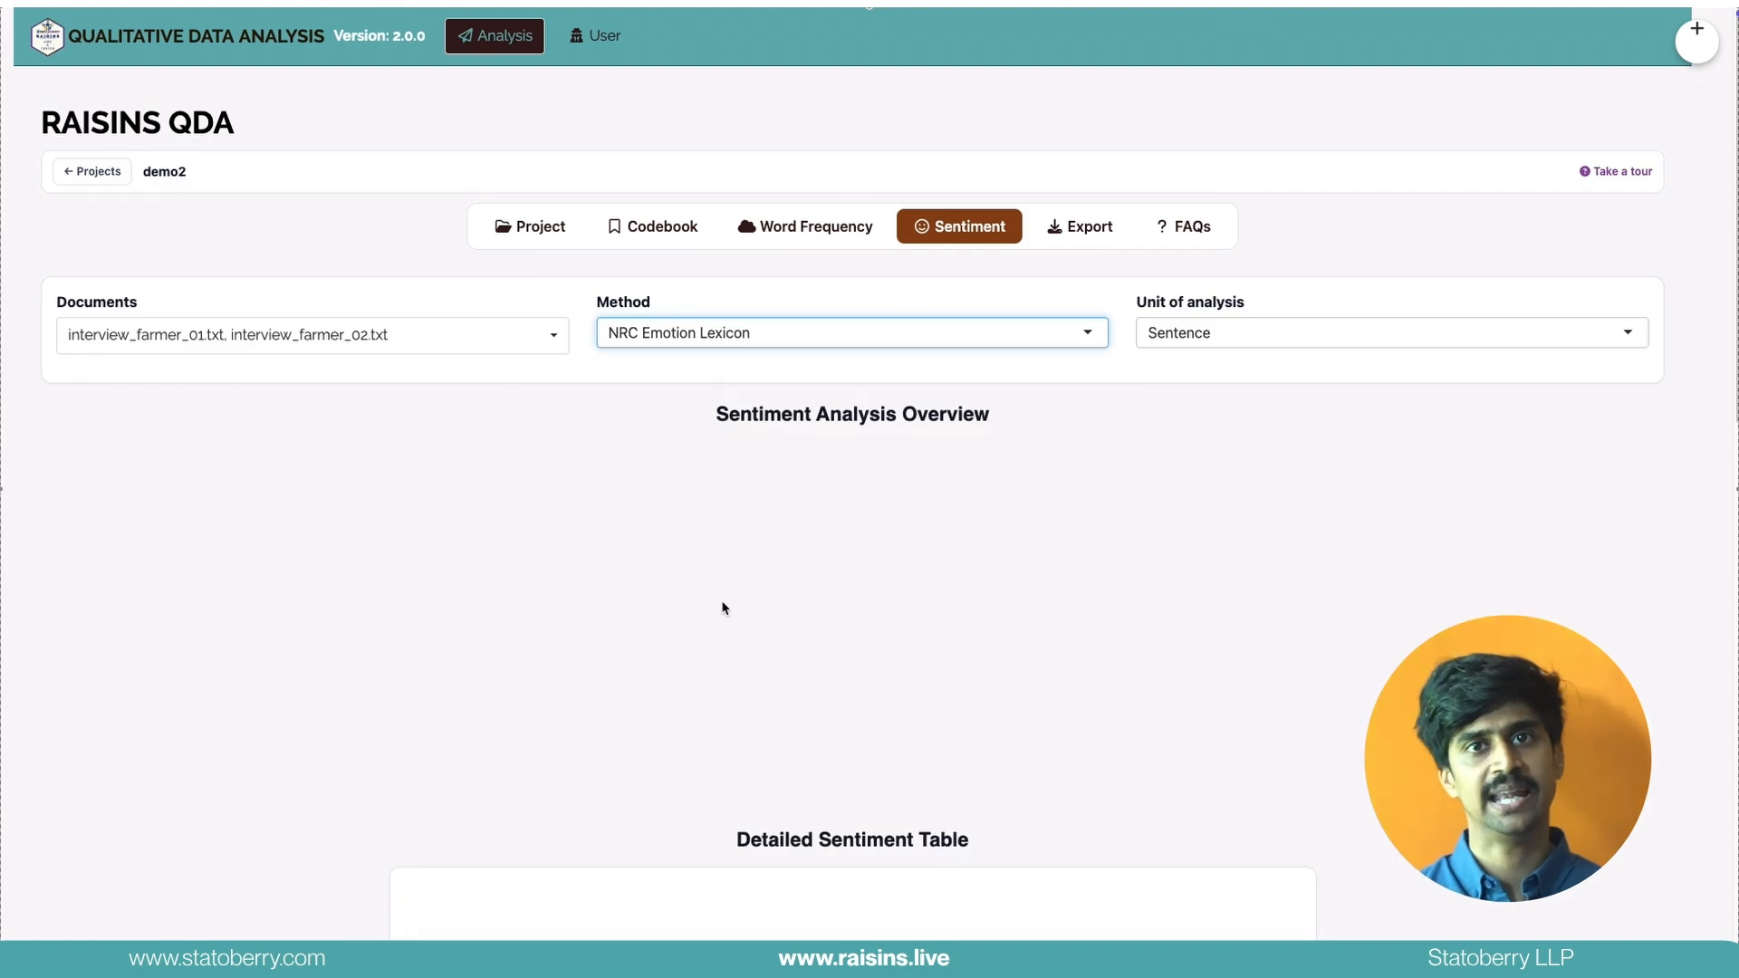
pyautogui.scroll(-15, 724, 605)
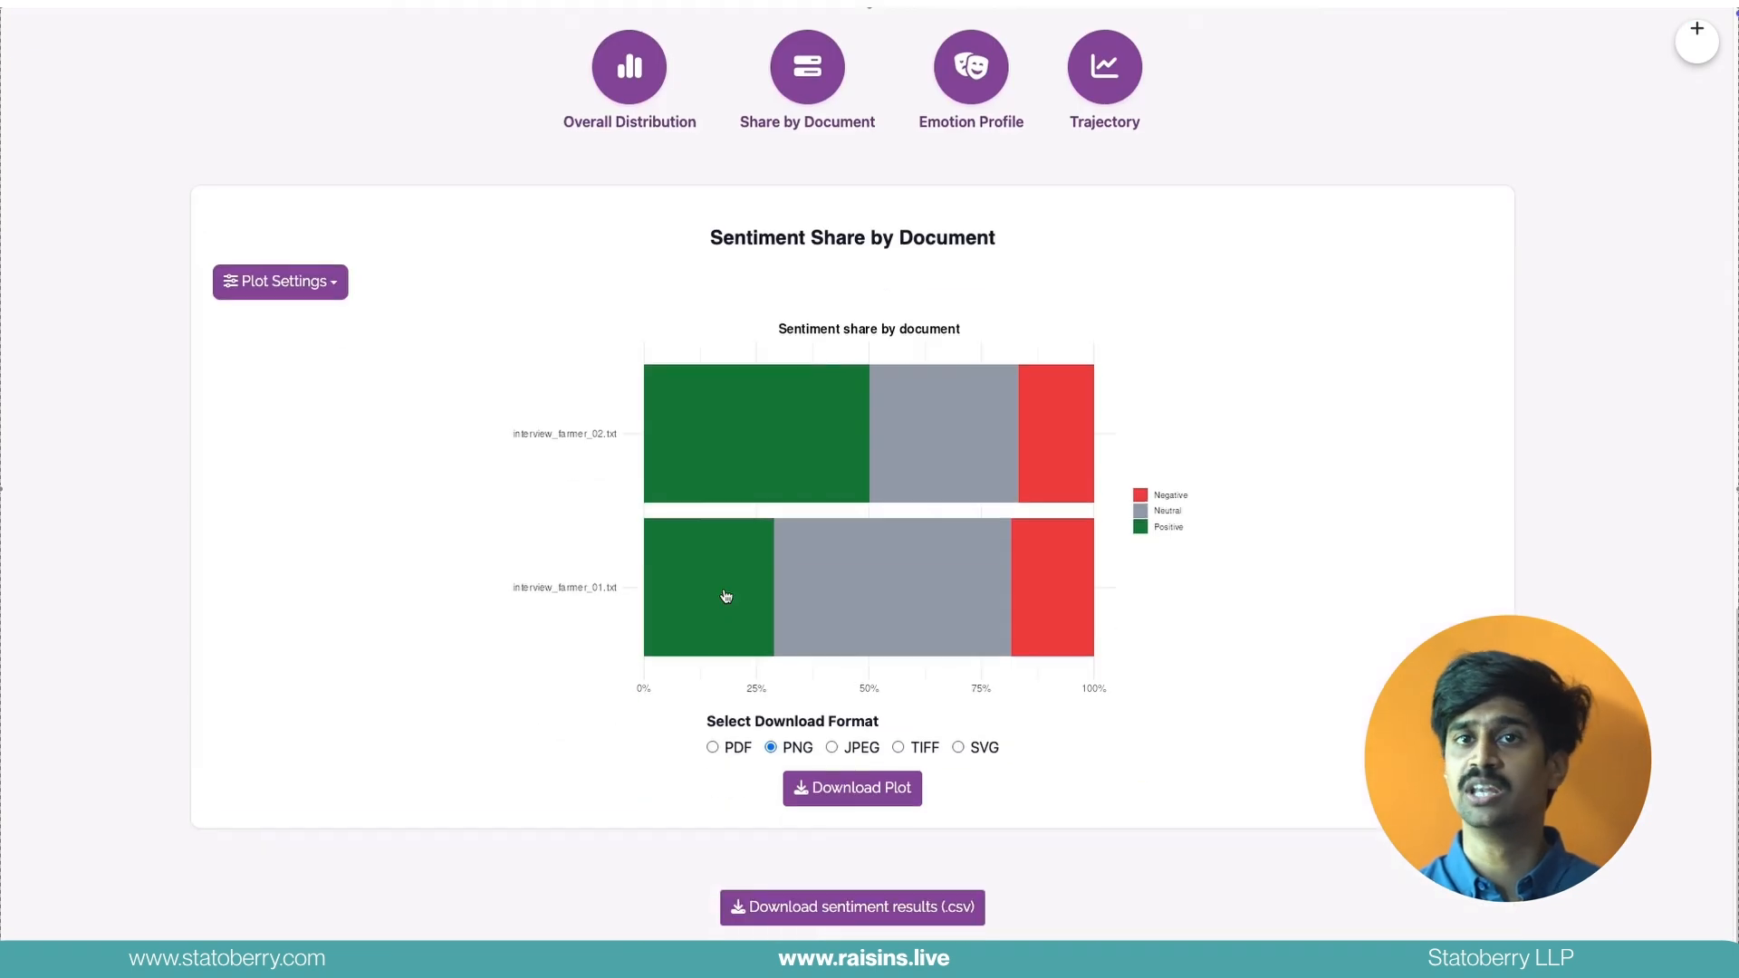
pyautogui.click(969, 104)
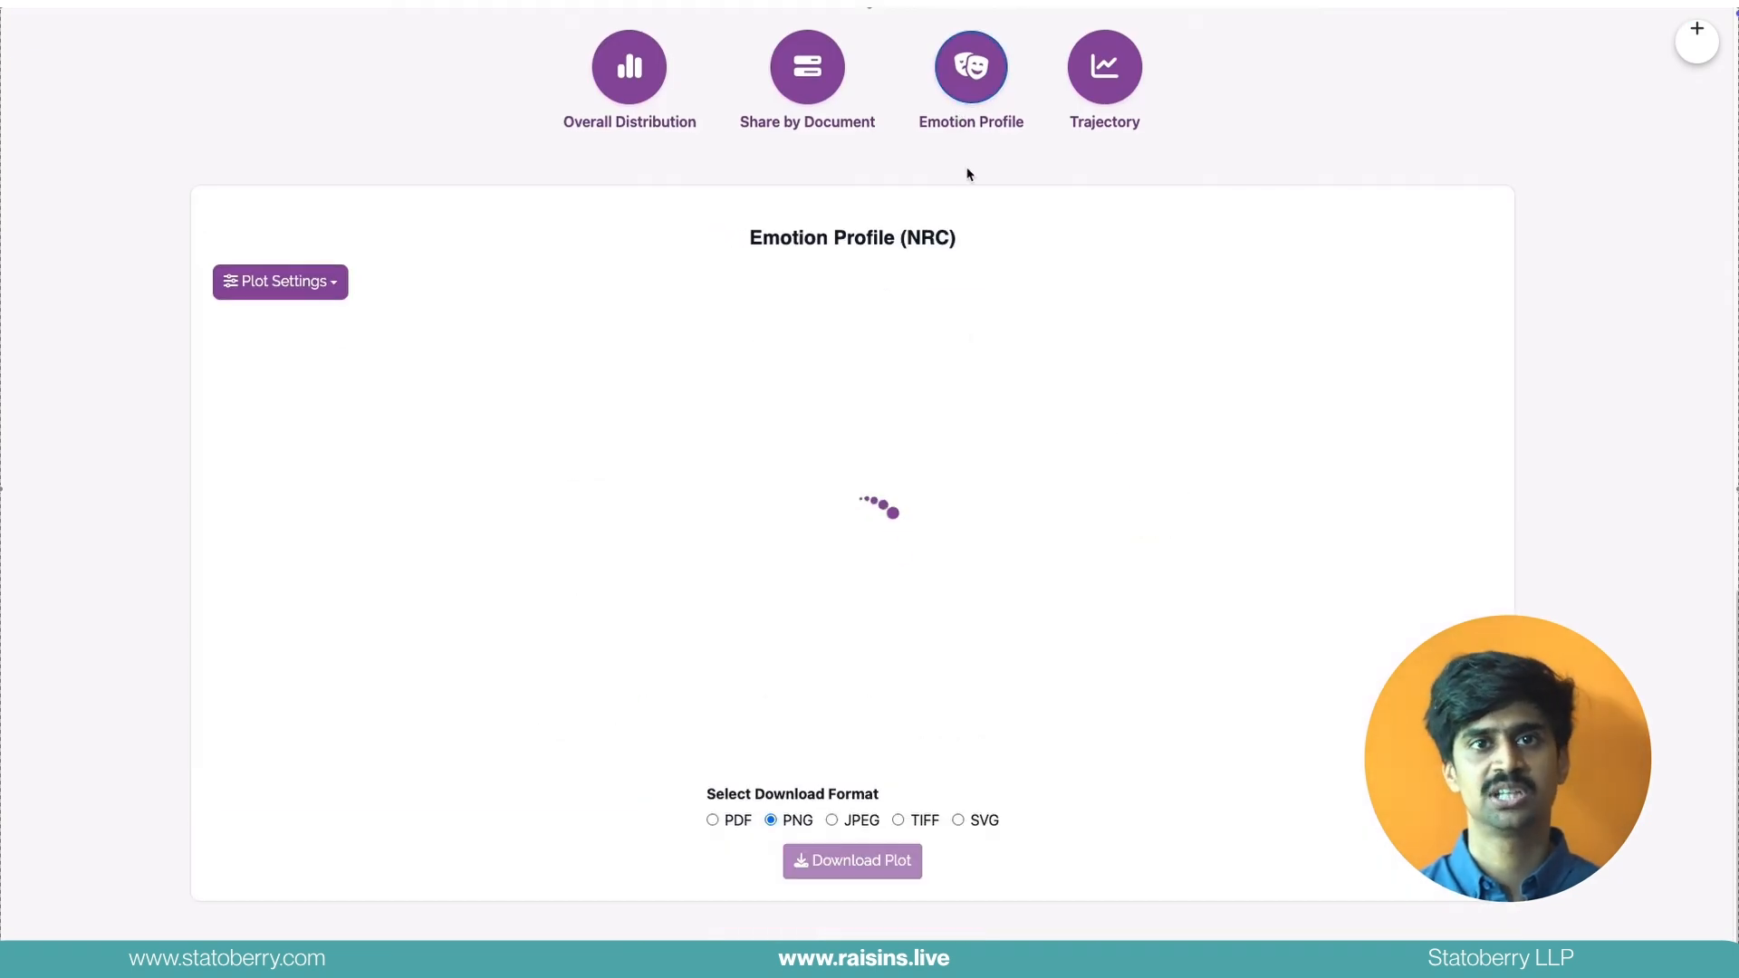
pyautogui.scroll(-1, 968, 396)
pyautogui.scroll(7, 968, 400)
pyautogui.scroll(10, 967, 399)
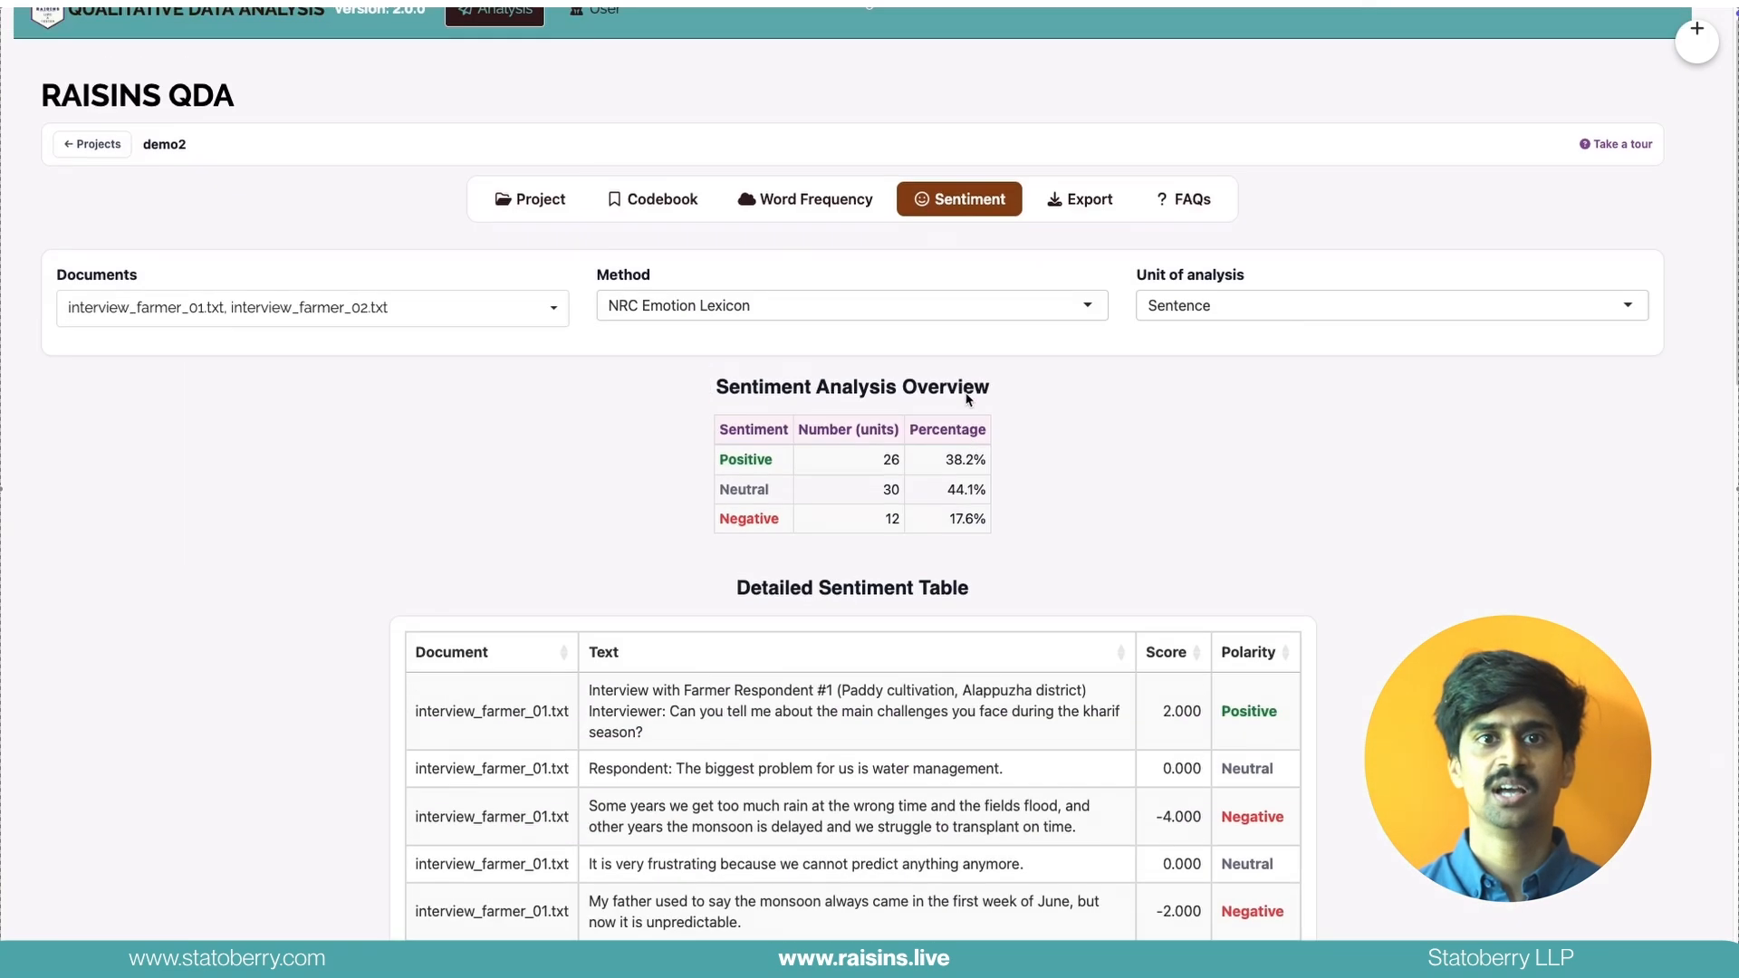
# Score the sentiment of both interviews by sentence with the RA-One Sentiment (LLM-based) method
pyautogui.click(857, 340)
pyautogui.click(770, 463)
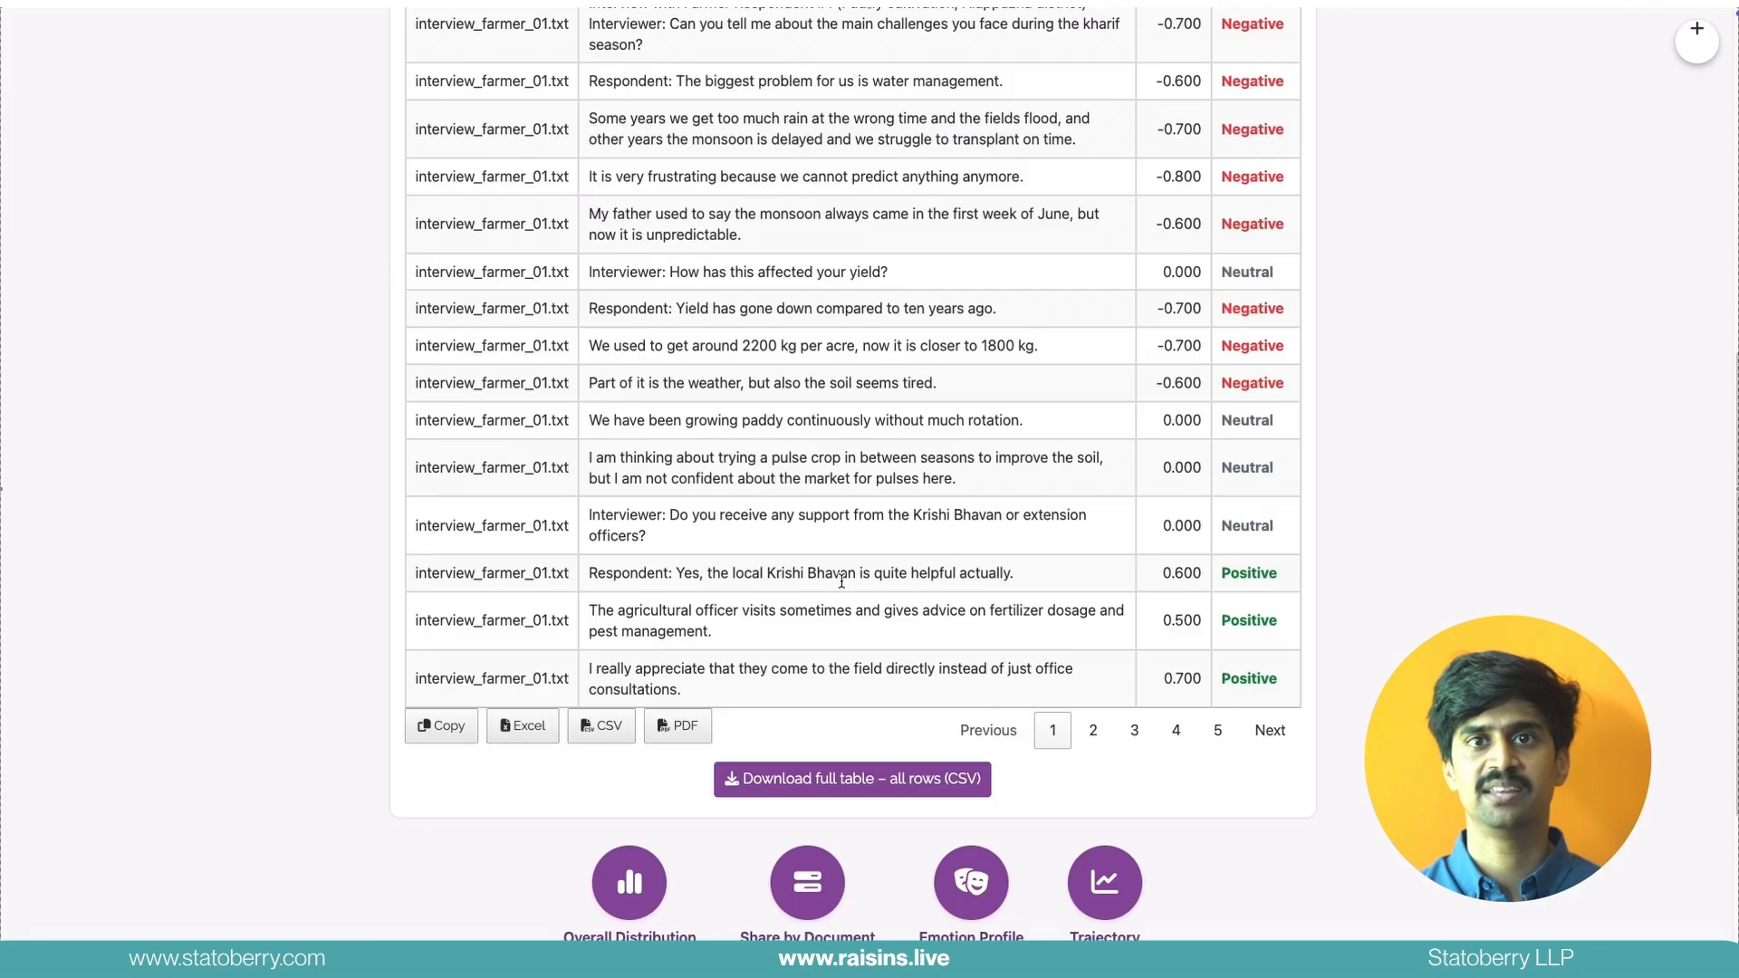
pyautogui.scroll(7, 841, 582)
pyautogui.scroll(1, 841, 582)
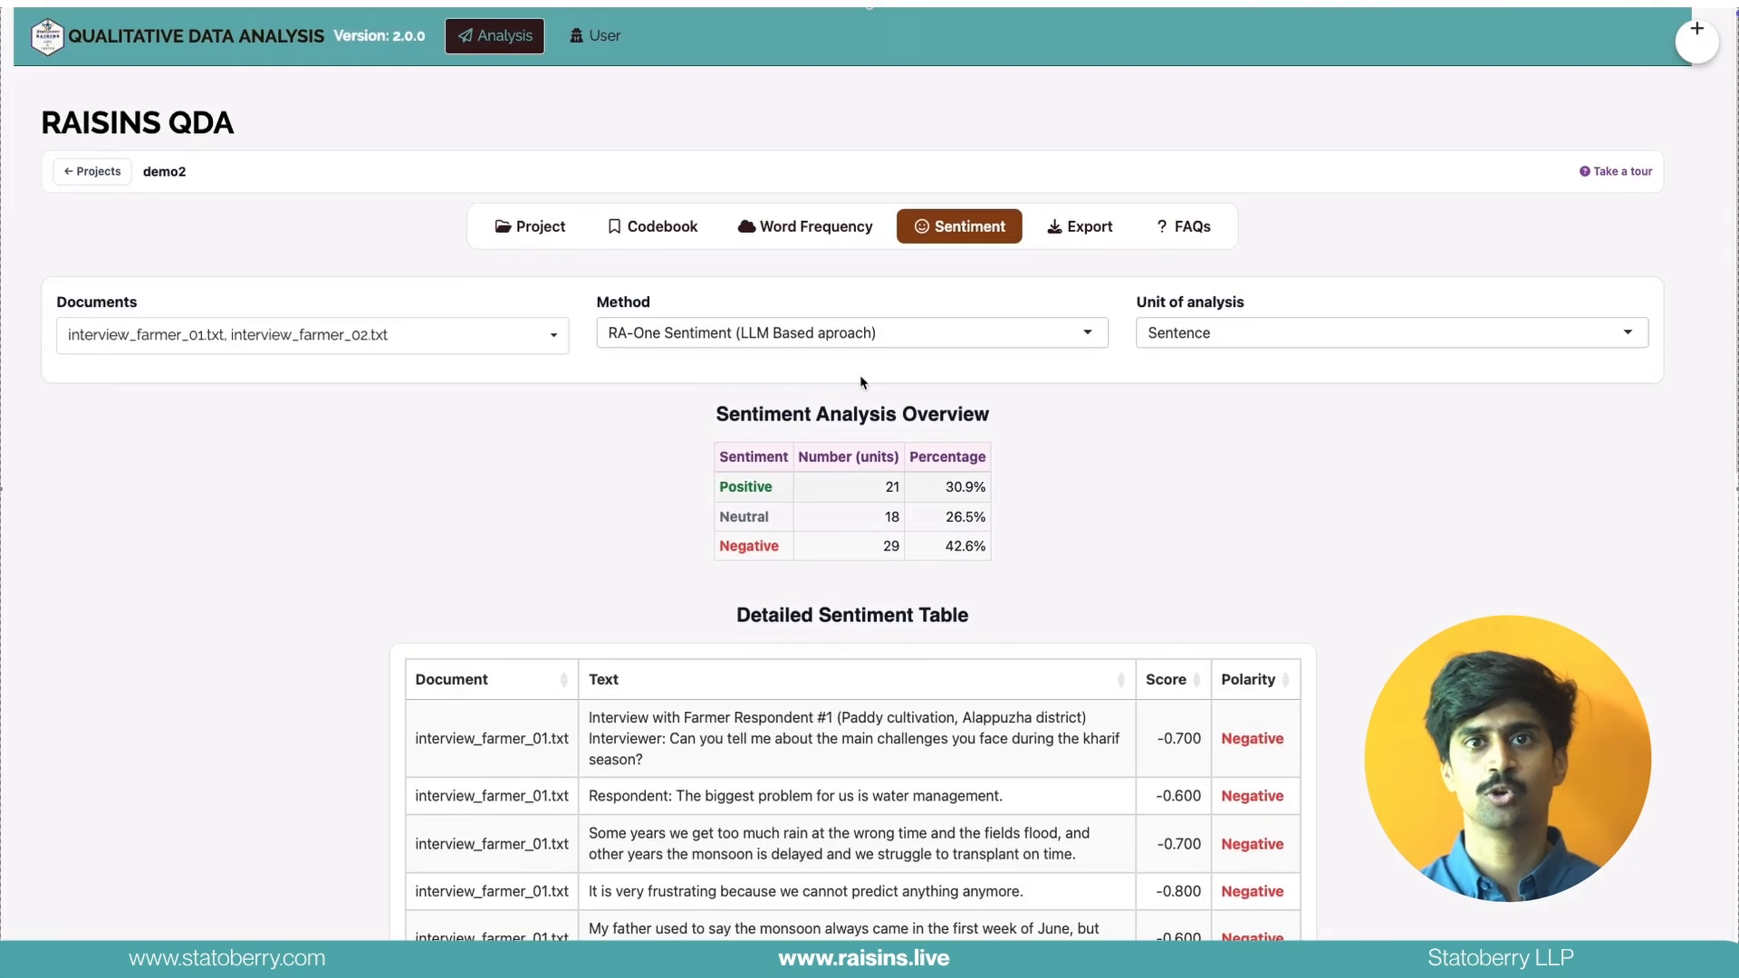
# Review the detailed sentiment table with the RA-One scores and polarity of each sentence
pyautogui.click(1077, 238)
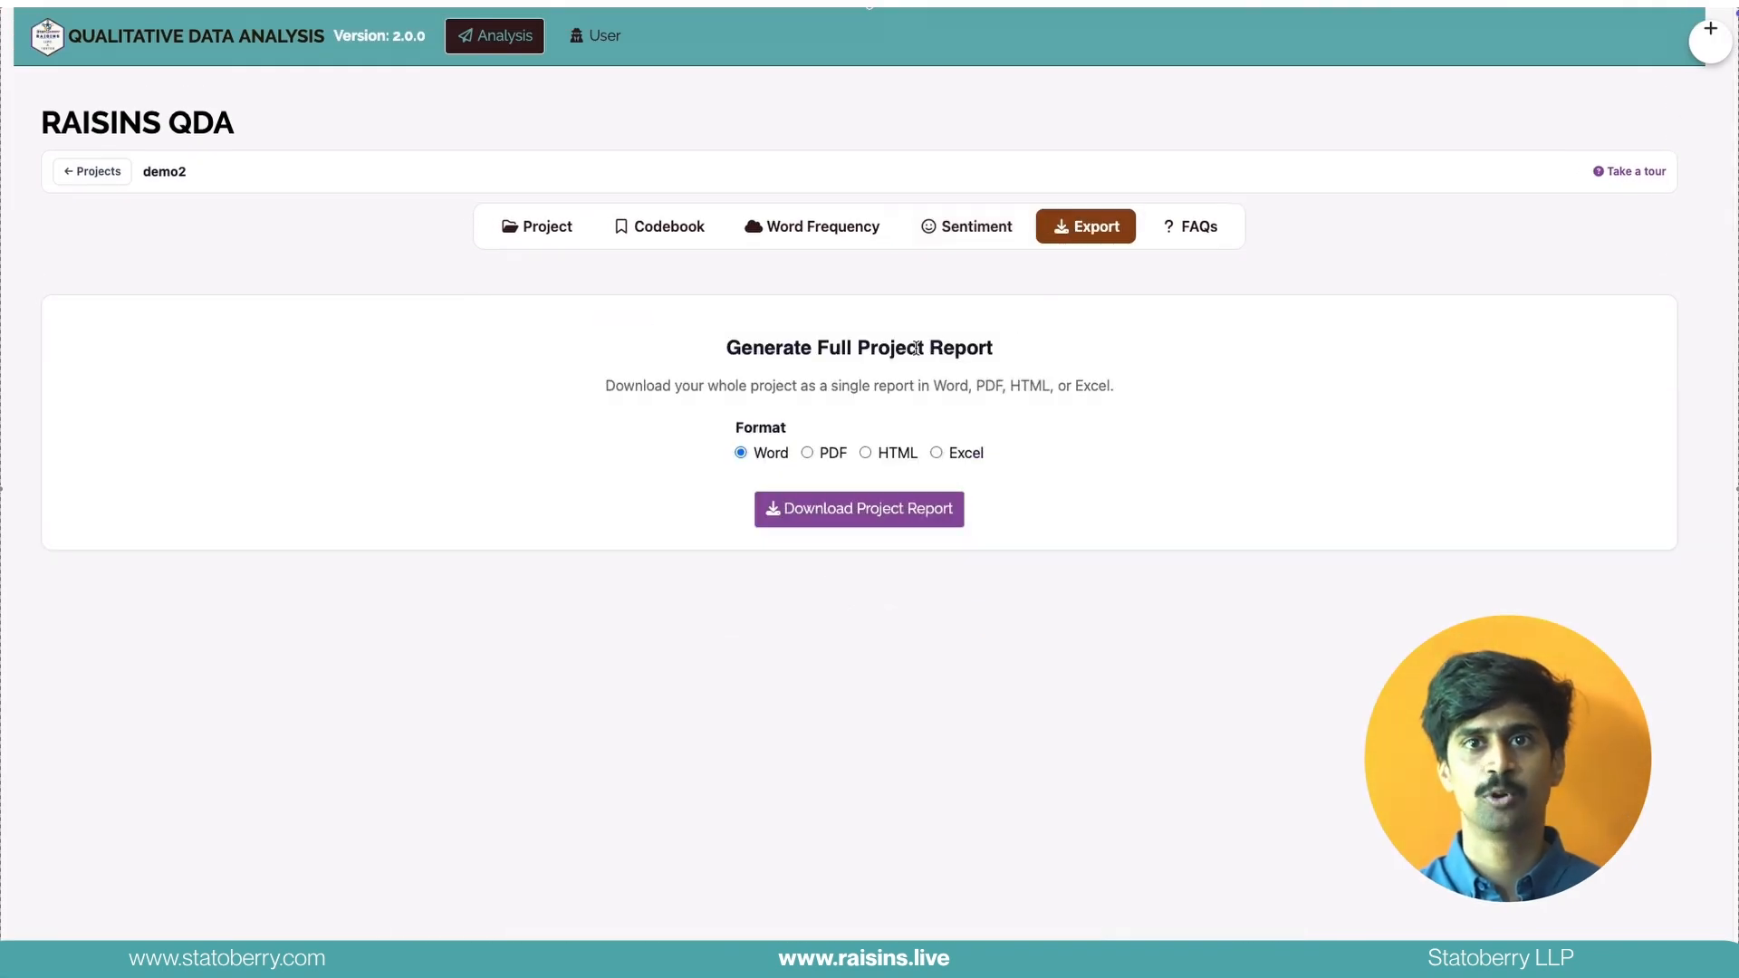
pyautogui.click(967, 227)
pyautogui.scroll(-7, 904, 567)
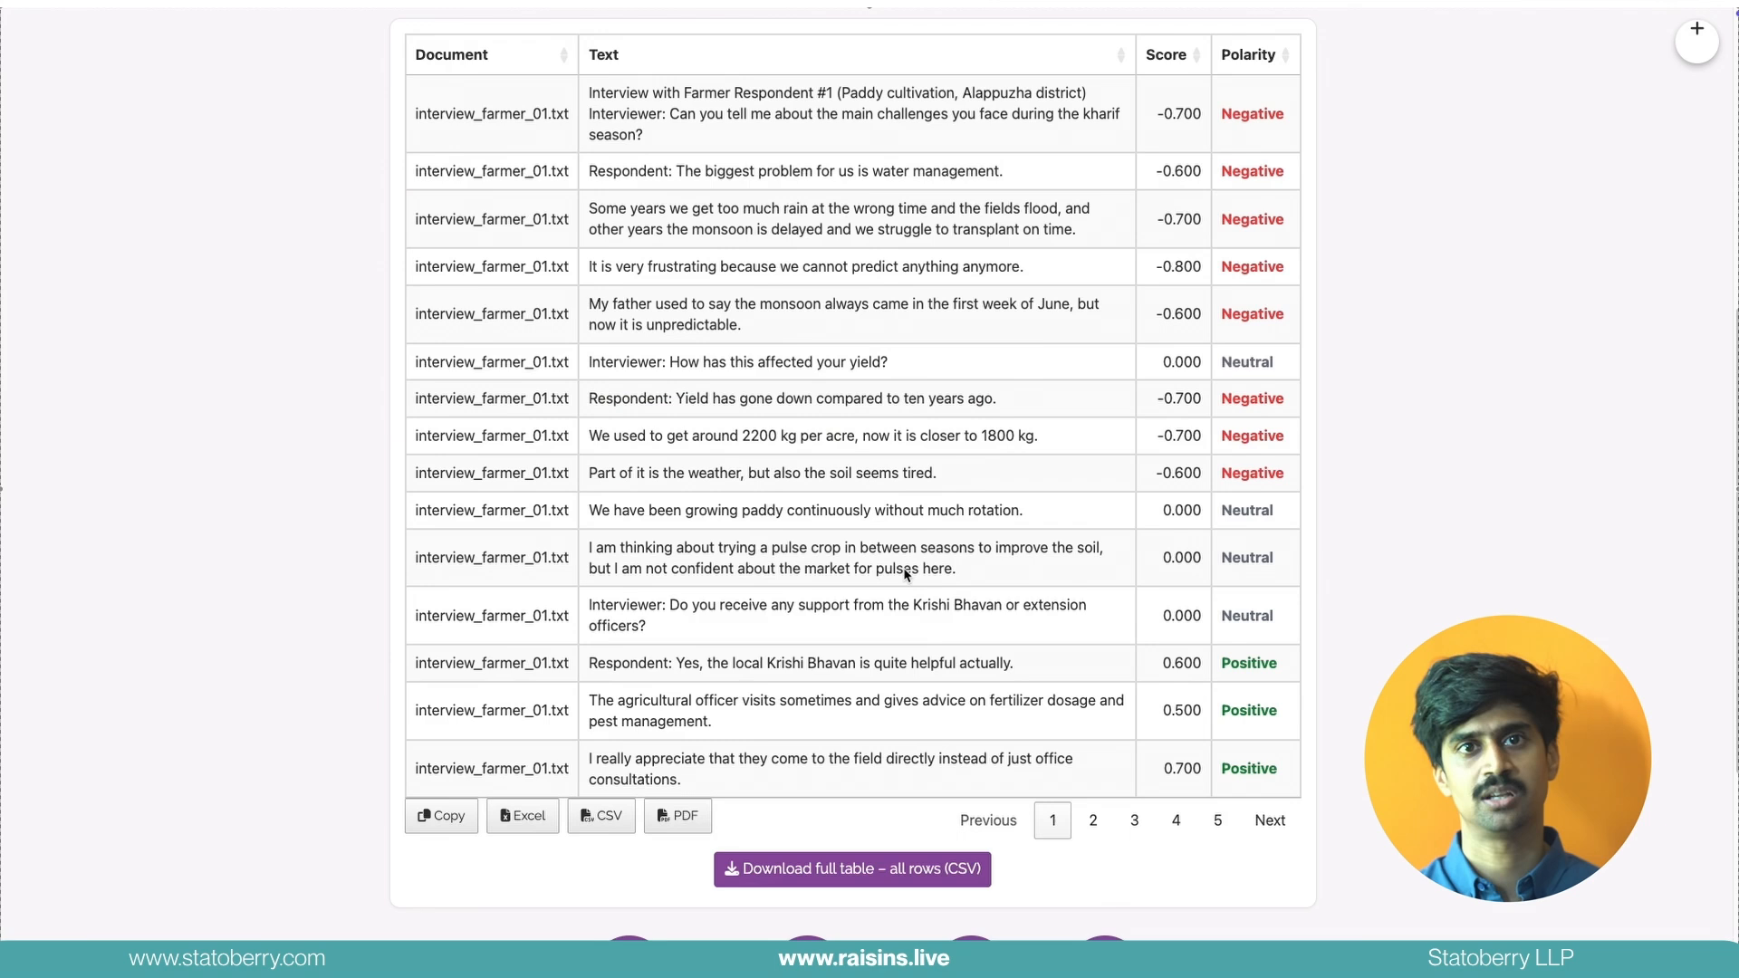
pyautogui.scroll(-5, 904, 571)
pyautogui.scroll(15, 904, 567)
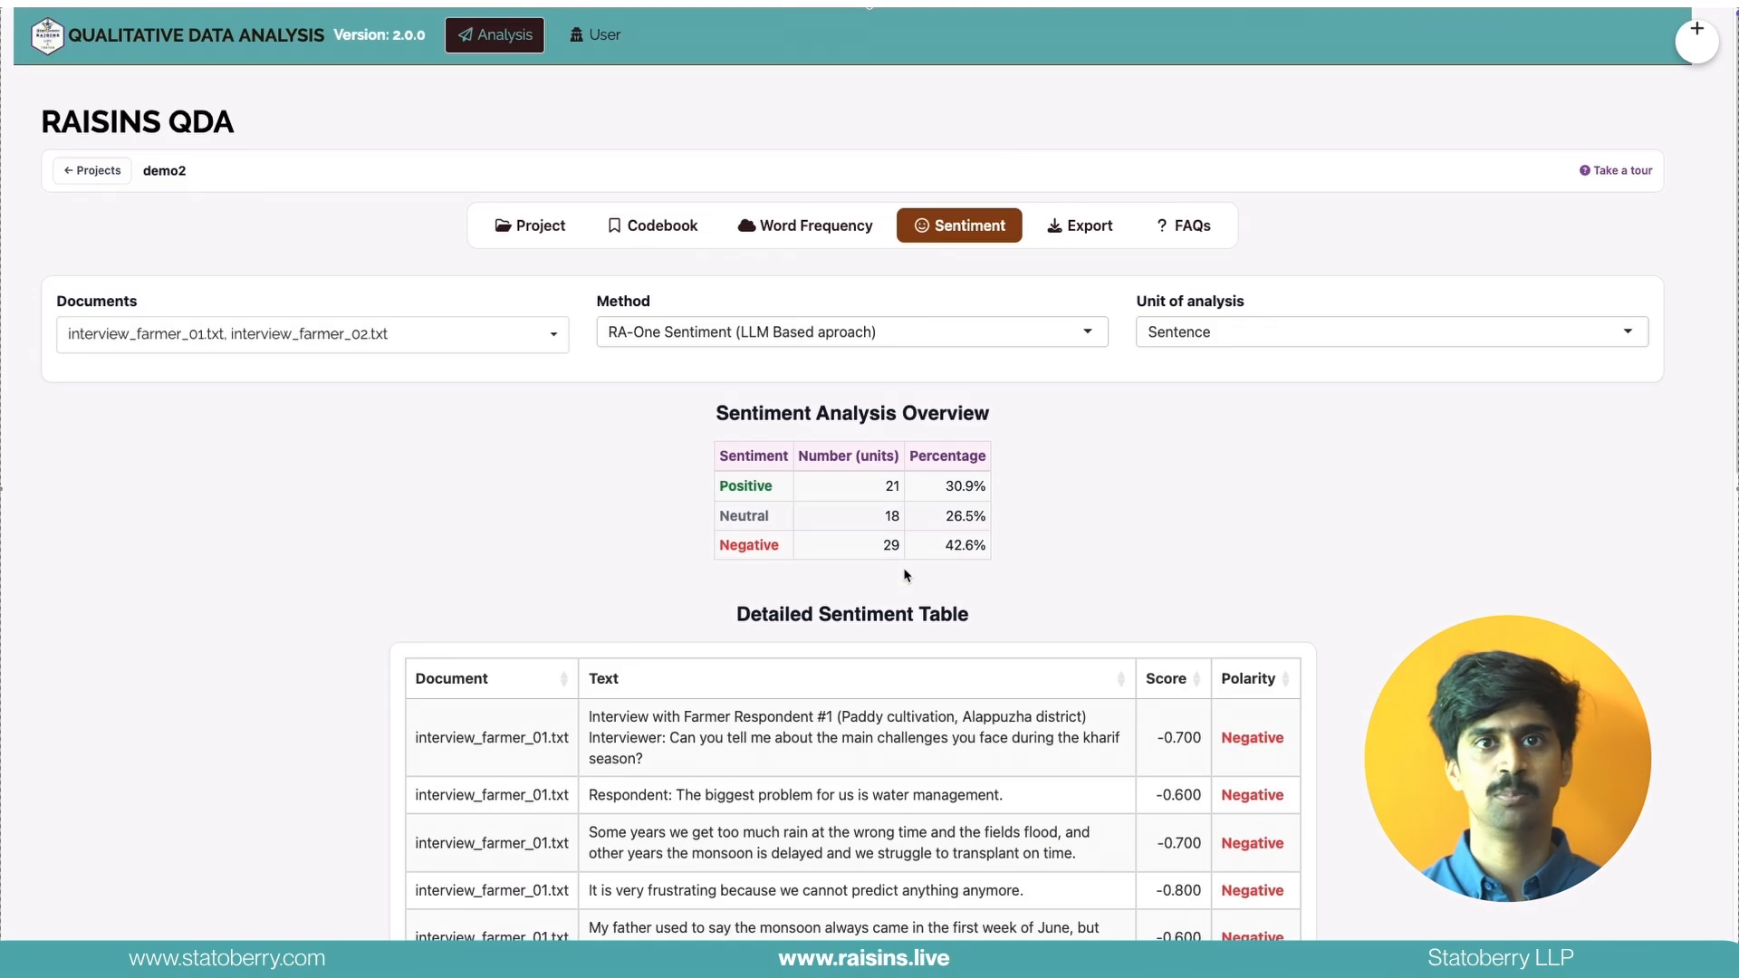
# Download the full project report in Word format and open the frequently asked questions
pyautogui.click(1071, 231)
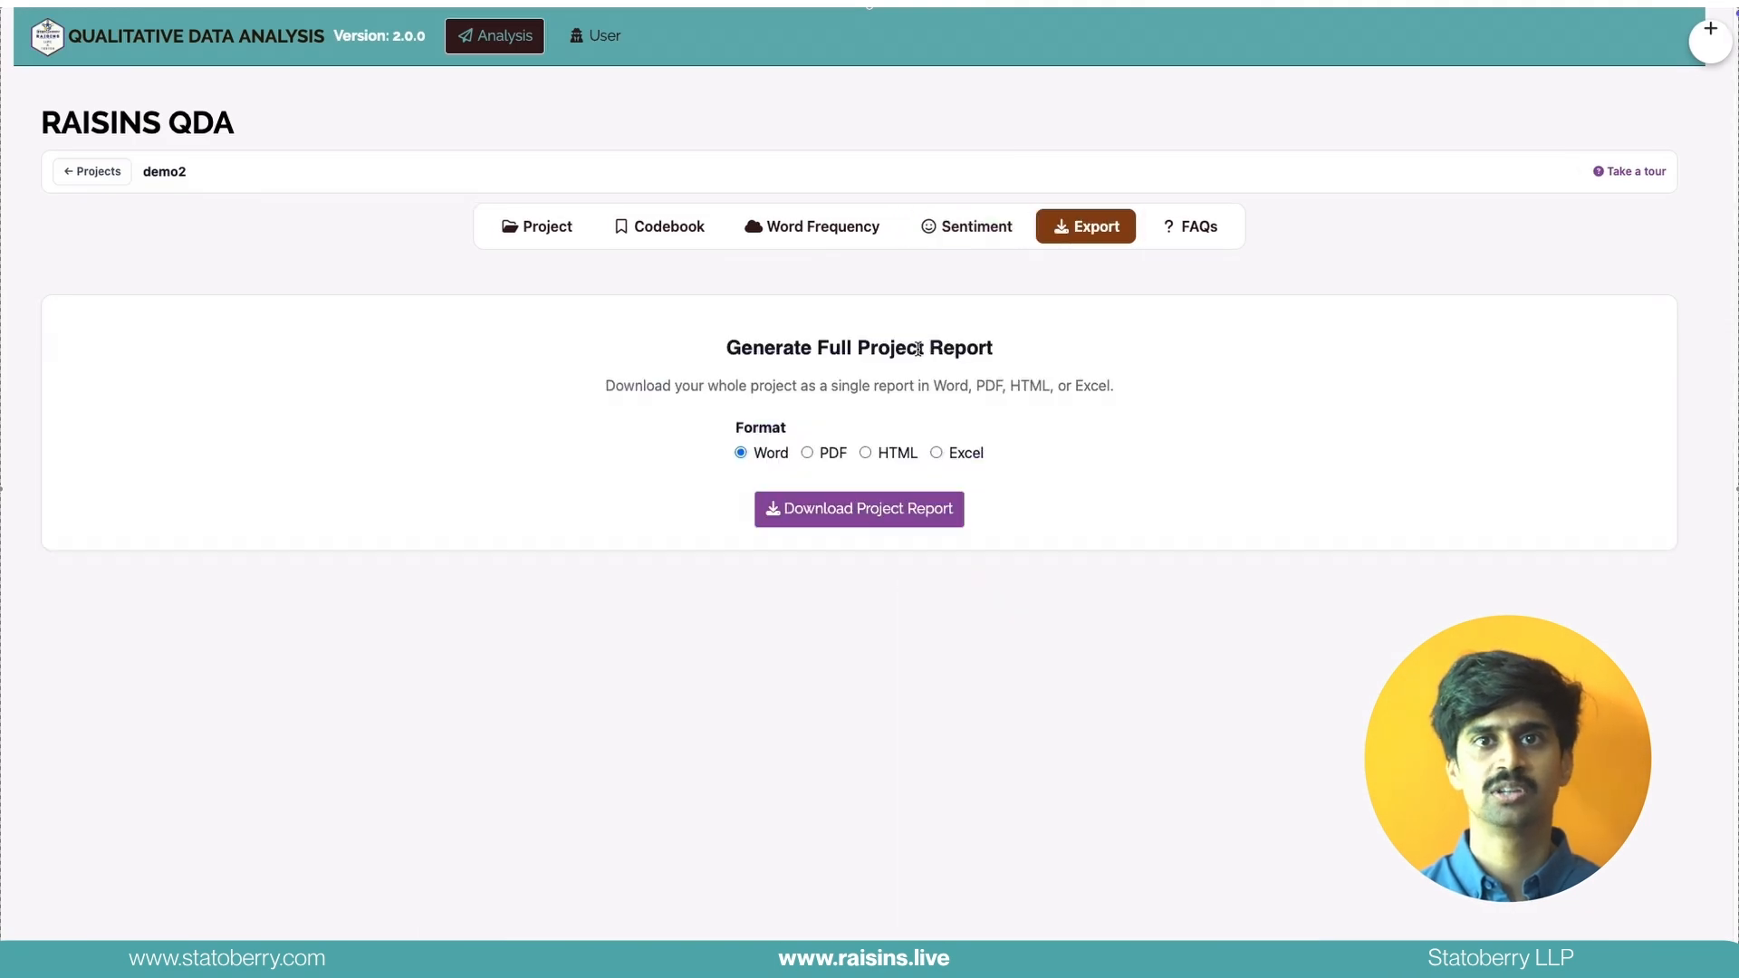
pyautogui.click(849, 513)
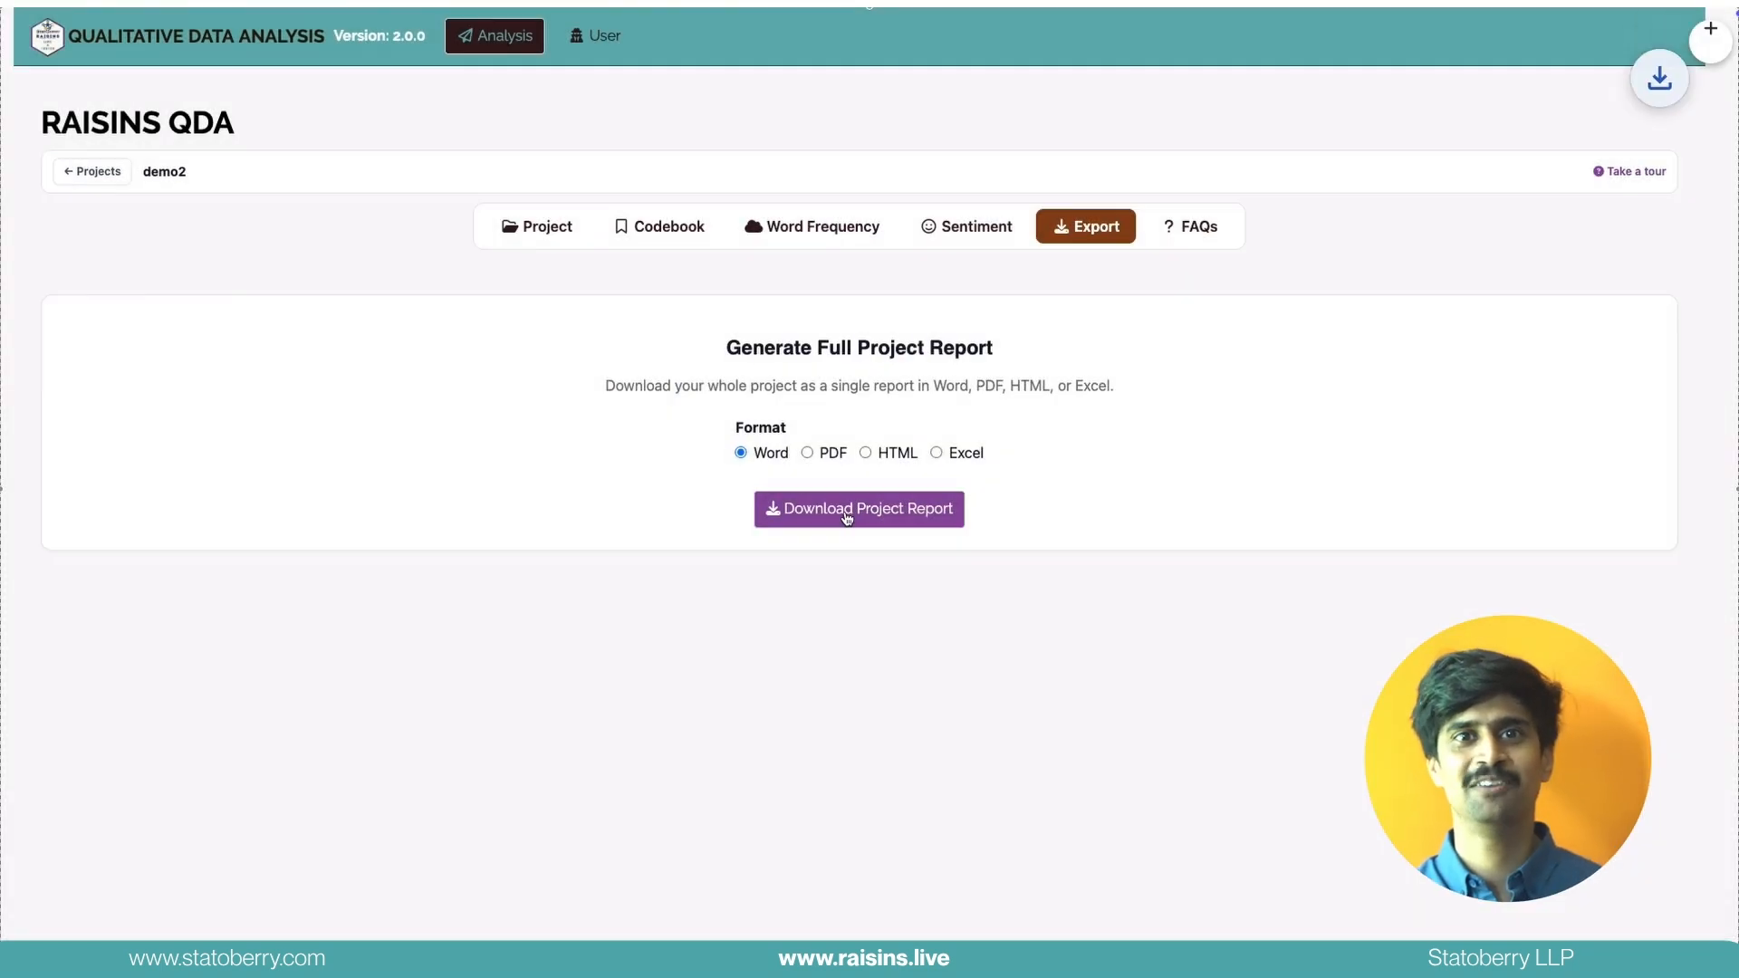
pyautogui.click(1188, 232)
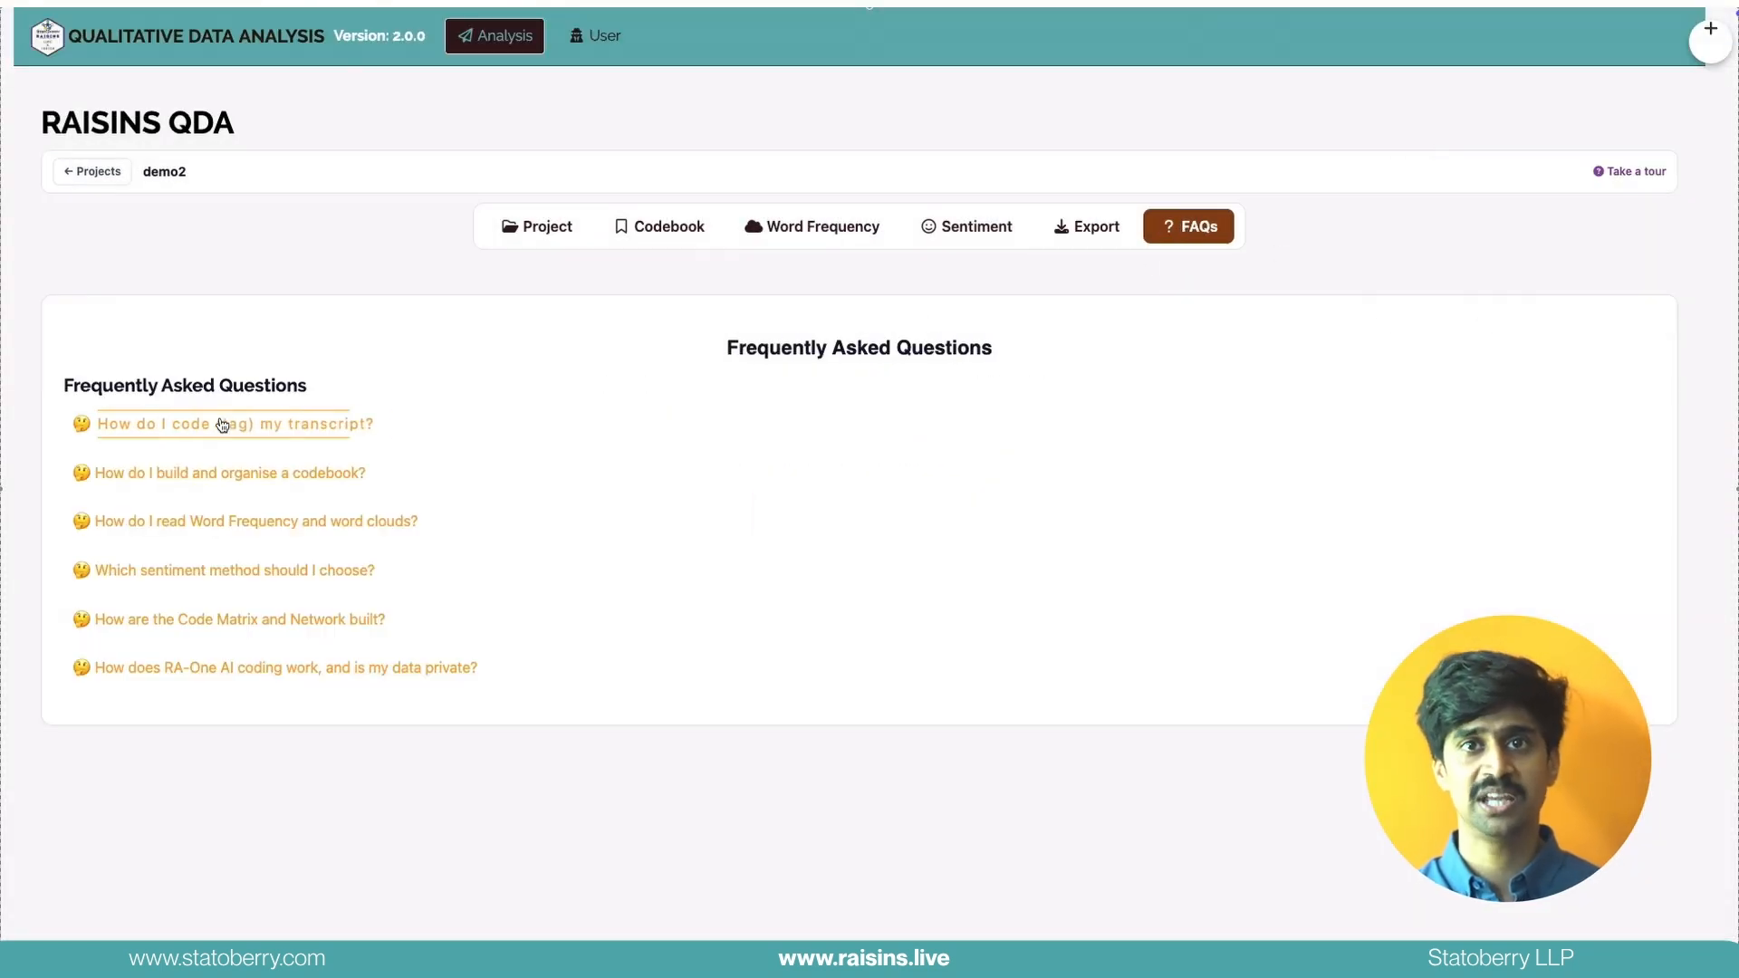